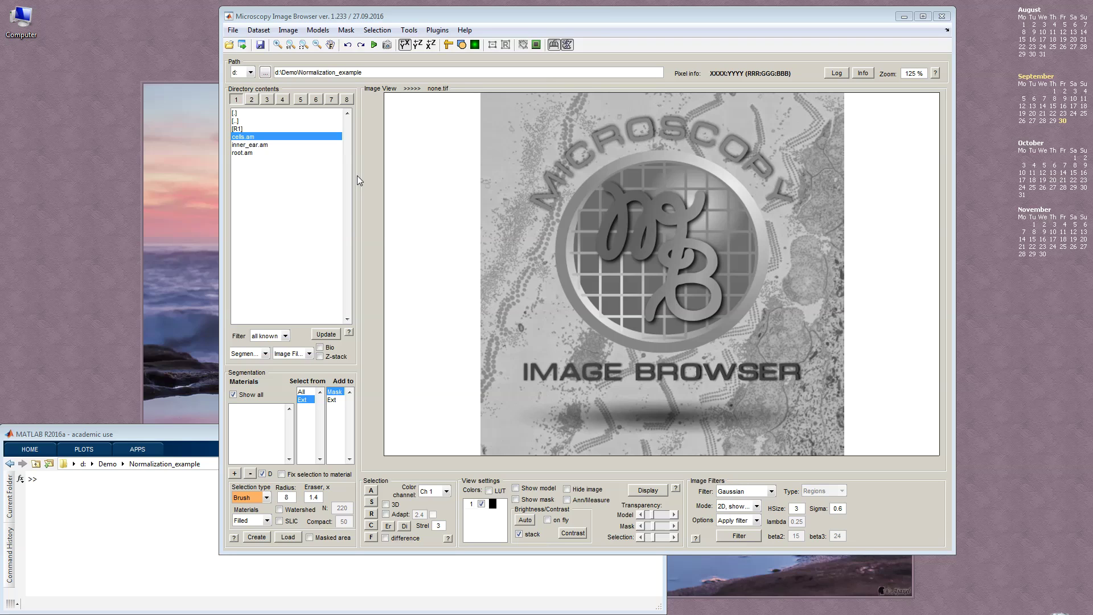
Select root.am in the Normalization_example folder's directory list.
{"action": "left_click", "coordinate": [253, 152]}
{"action": "left_click", "coordinate": [251, 141]}
{"action": "left_click", "coordinate": [250, 154]}
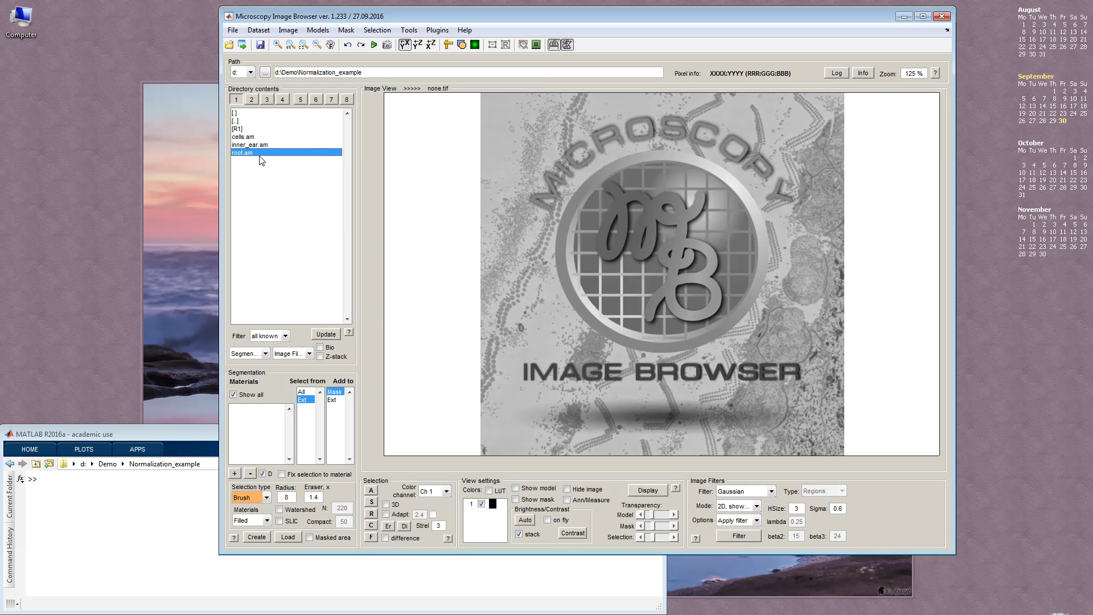
Load root.am, set display range to min 39177.847 and max 42664.782, then browse up through slices.
{"action": "double_click", "coordinate": [260, 154]}
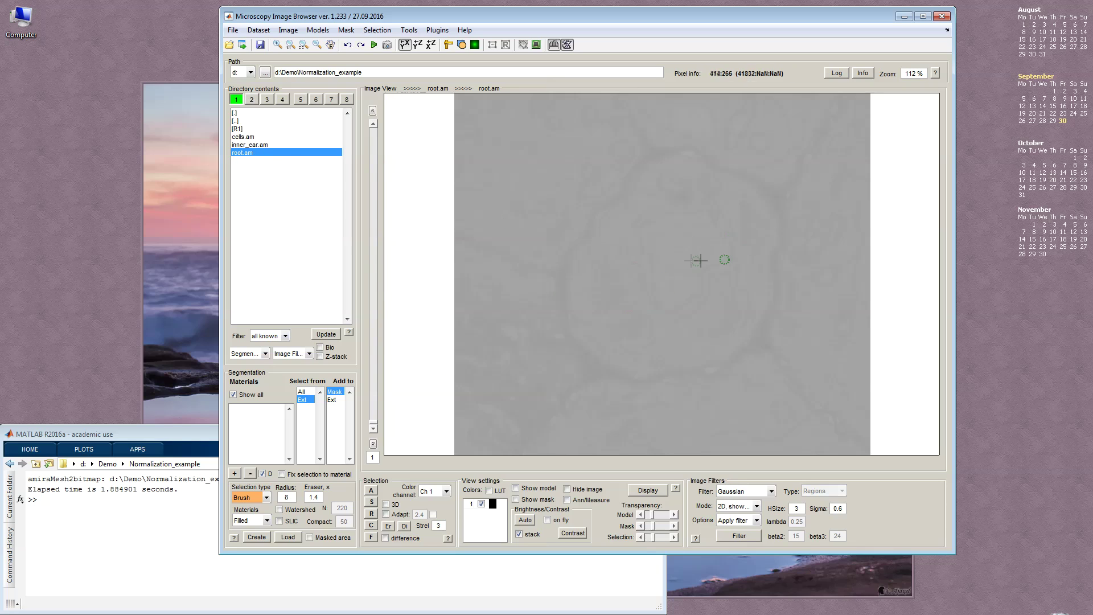
{"action": "left_click", "coordinate": [649, 491]}
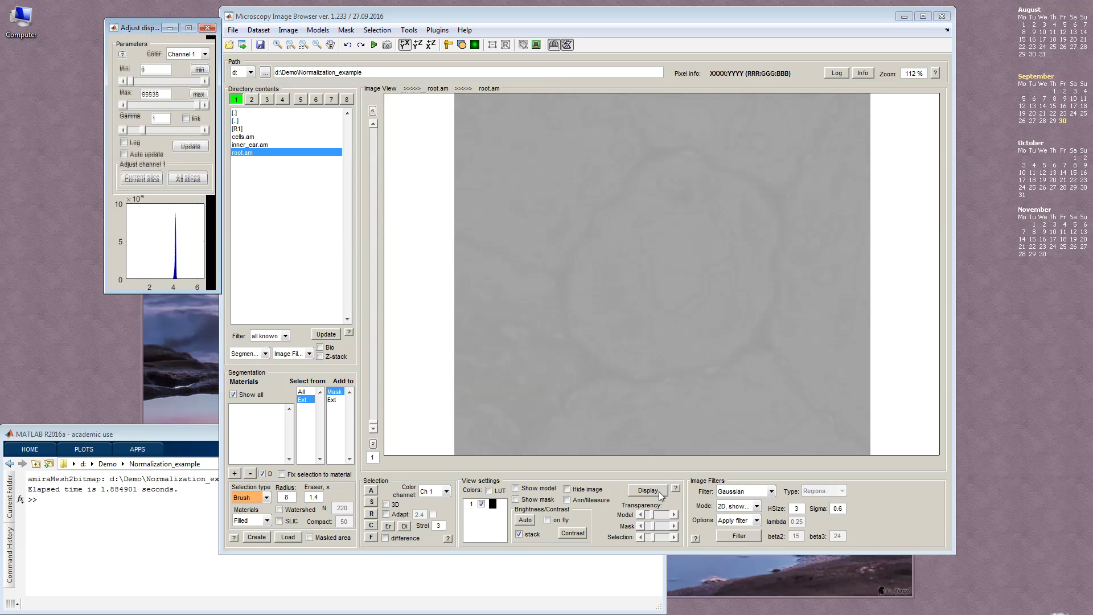
{"action": "left_click", "coordinate": [172, 282]}
{"action": "right_click", "coordinate": [142, 272]}
{"action": "right_click", "coordinate": [191, 275]}
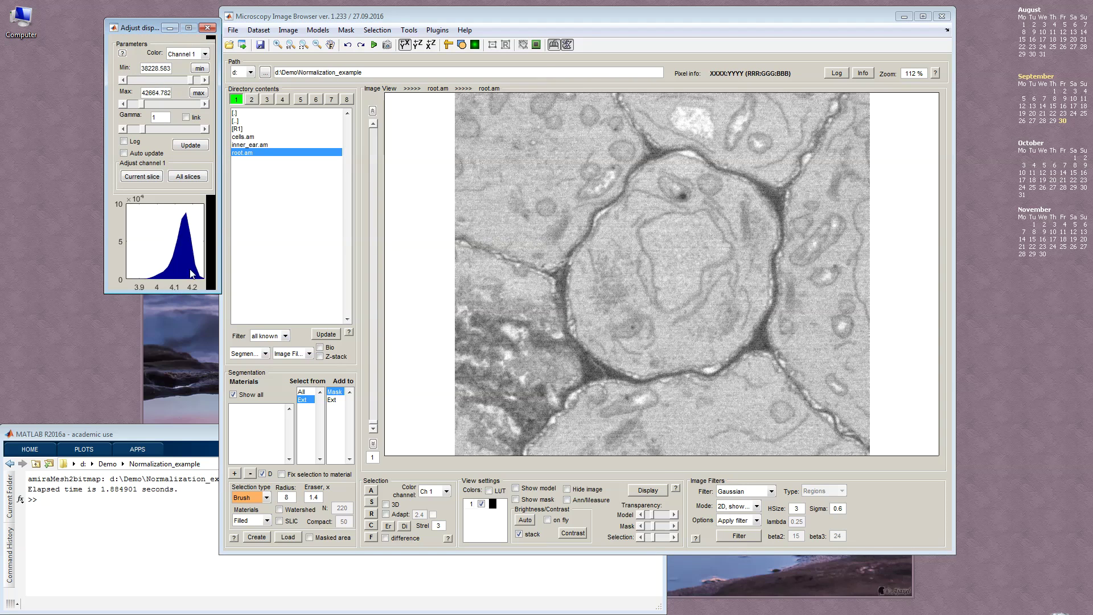
{"action": "left_click", "coordinate": [147, 276]}
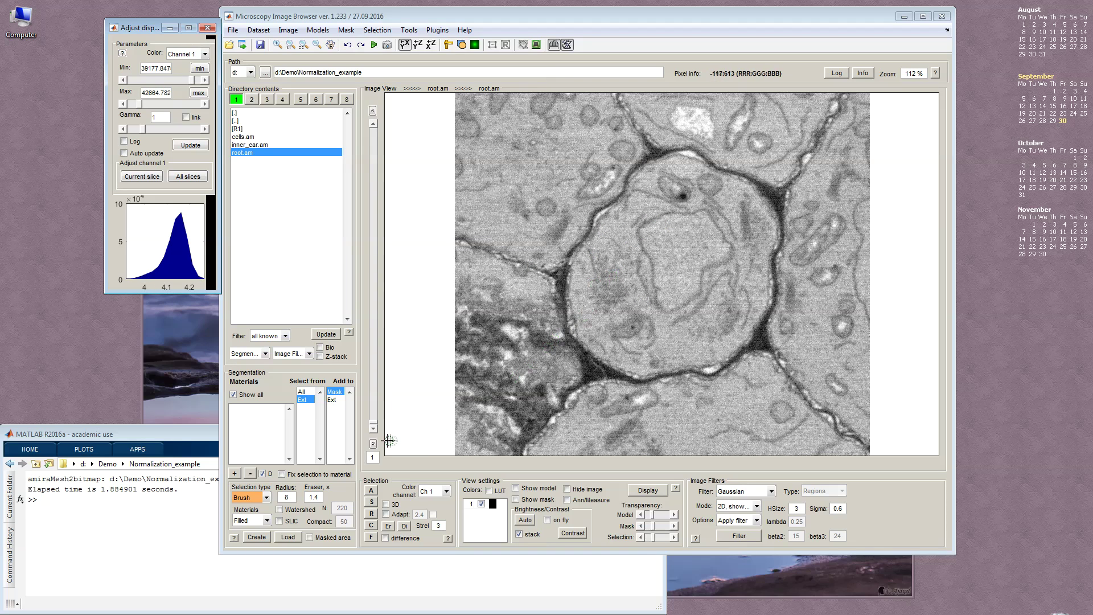
{"action": "left_click", "coordinate": [375, 428]}
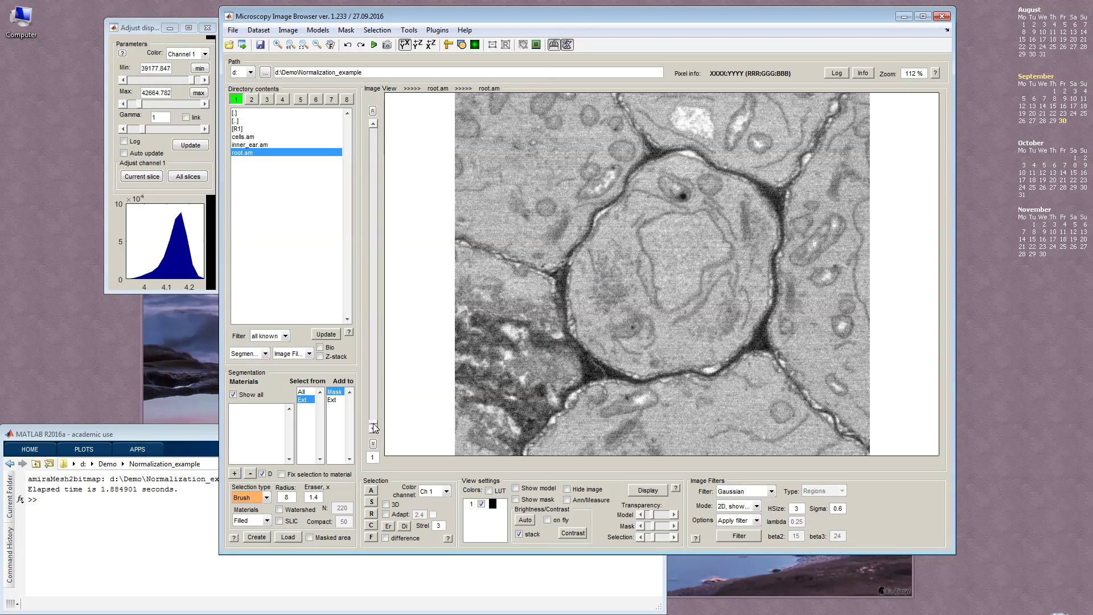
{"action": "left_click_drag", "start_coordinate": [374, 427], "coordinate": [384, 124]}
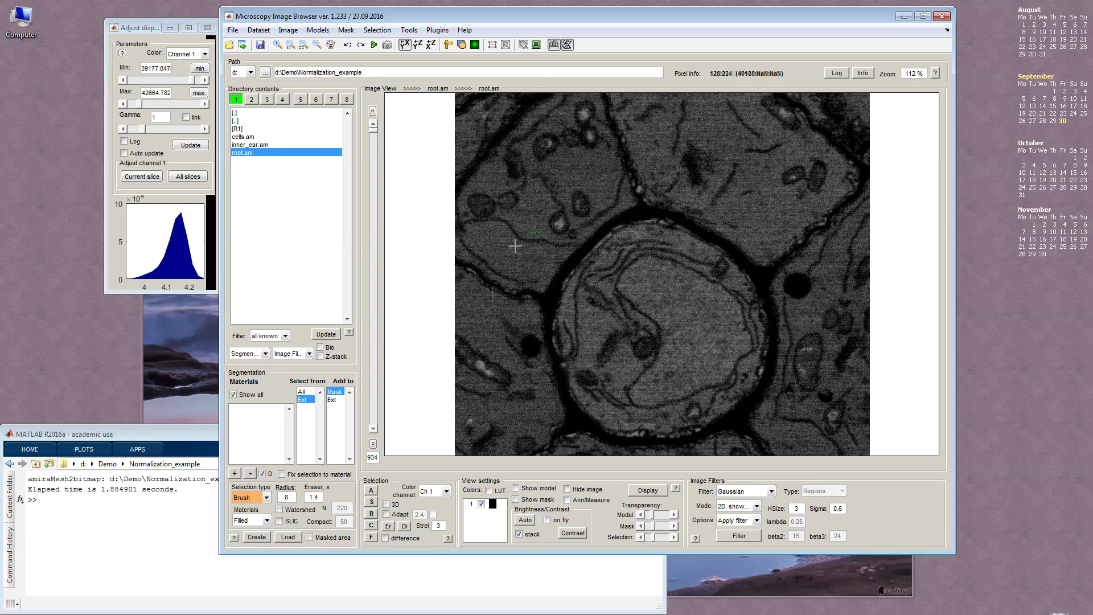
Inspect the stack as a YZ side section to see brightness changing through depth.
{"action": "left_click", "coordinate": [418, 49]}
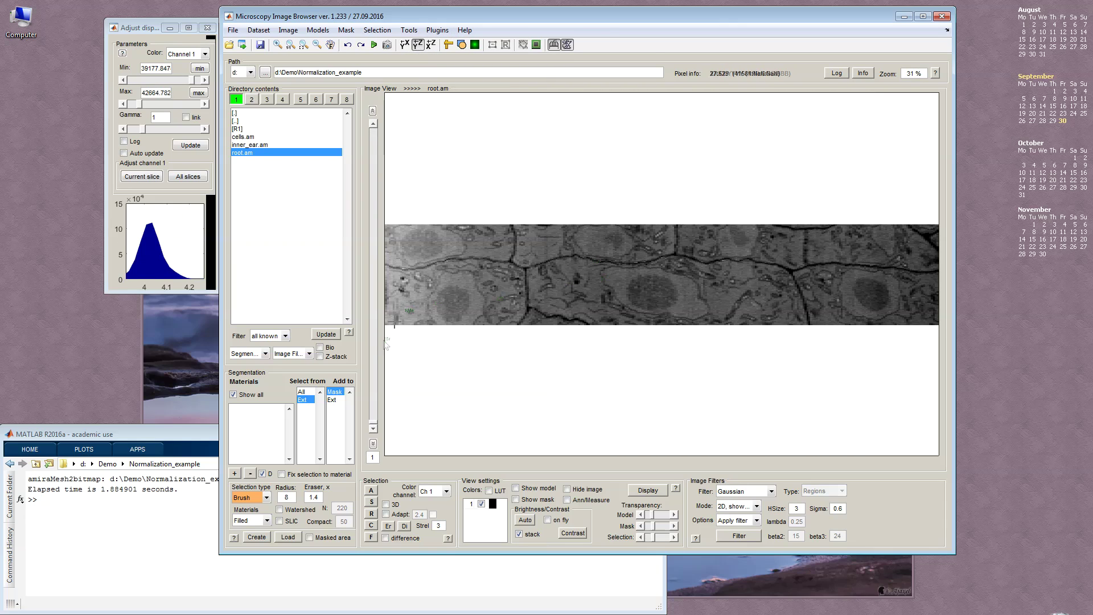
{"action": "left_click_drag", "start_coordinate": [375, 427], "coordinate": [373, 285]}
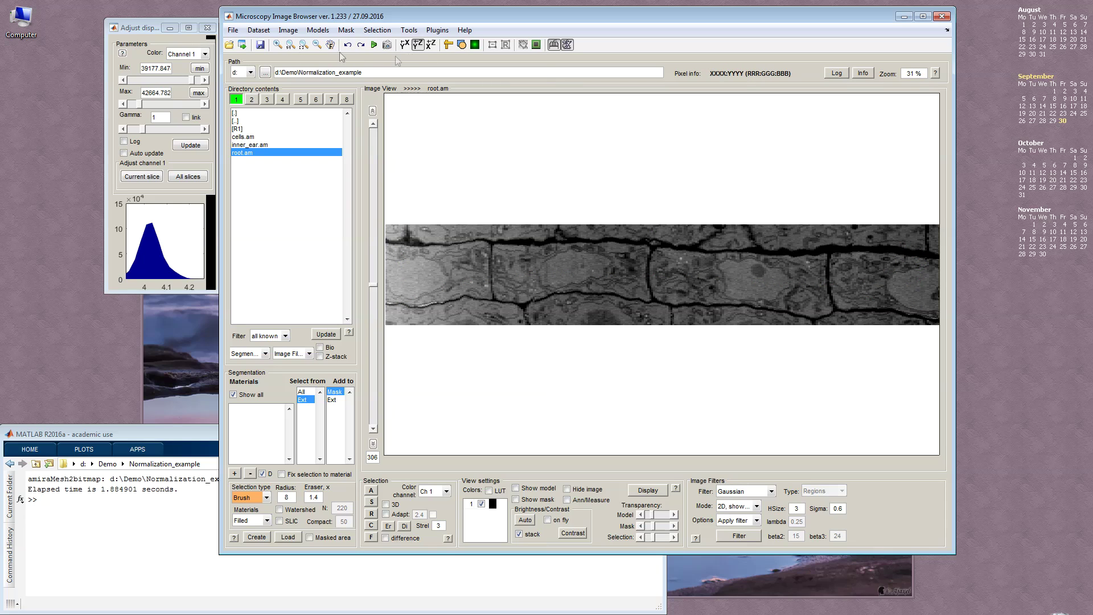
{"action": "left_click", "coordinate": [304, 44]}
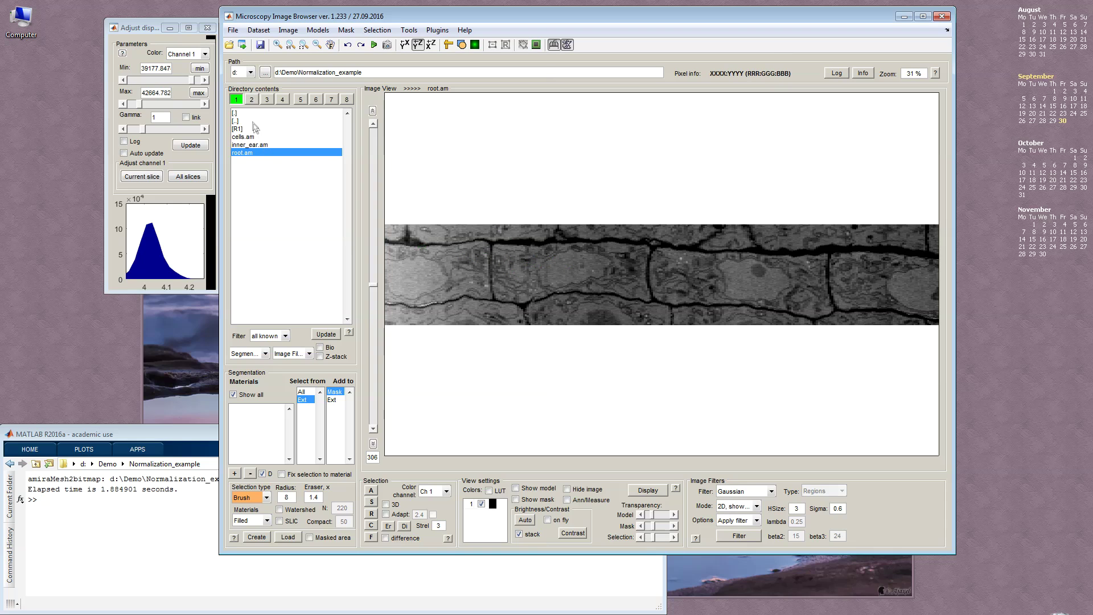
Duplicate the buffer 1 dataset into buffer 2 and select the copy.
{"action": "right_click", "coordinate": [237, 104]}
{"action": "left_click", "coordinate": [253, 111]}
{"action": "key", "text": "Return"}
{"action": "left_click", "coordinate": [252, 101]}
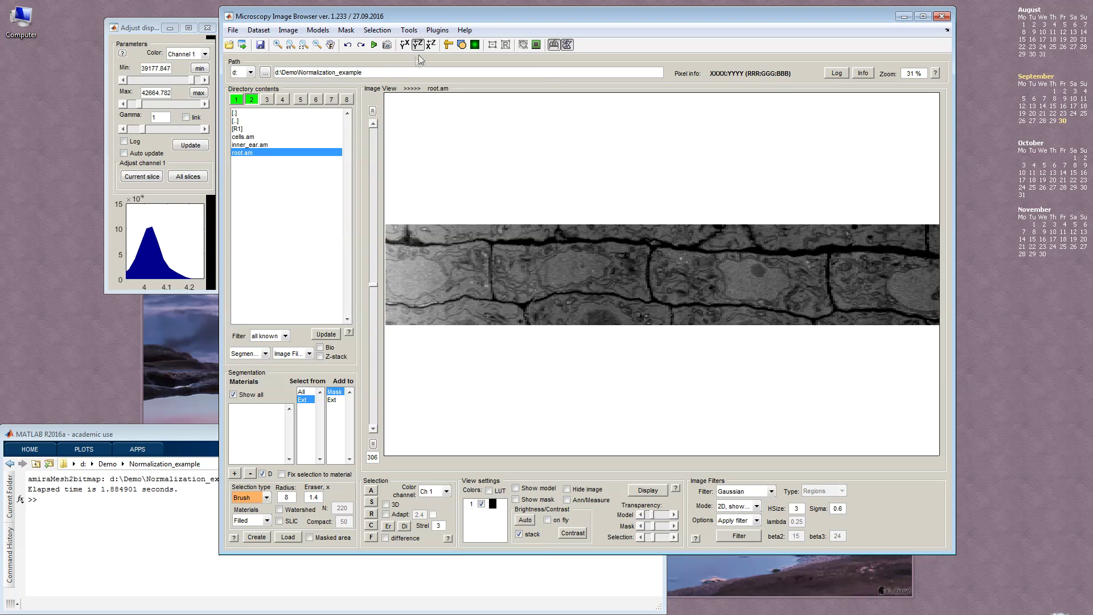
Return to XY view and browse from slice 1 through slices 90, 170 and 500.
{"action": "left_click", "coordinate": [403, 45]}
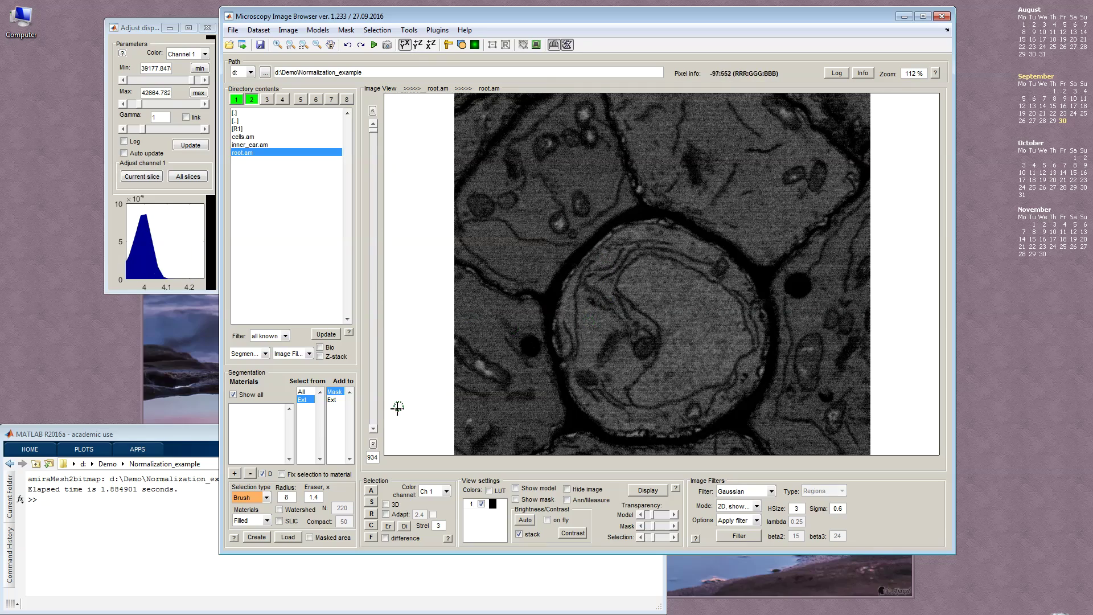
{"action": "left_click_drag", "start_coordinate": [373, 130], "coordinate": [389, 462]}
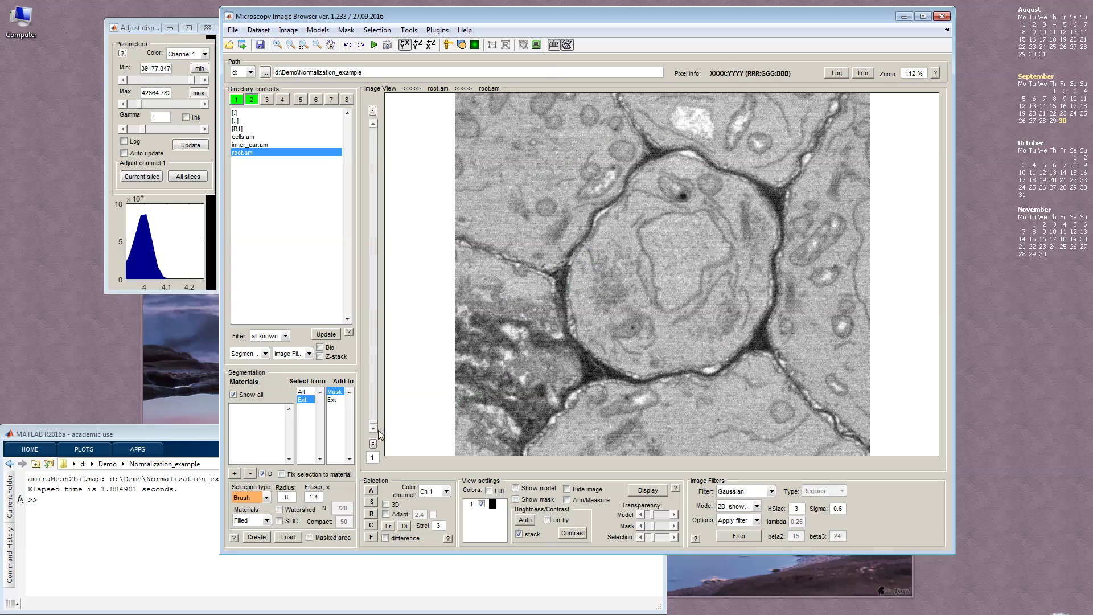
{"action": "left_click_drag", "start_coordinate": [373, 422], "coordinate": [374, 387]}
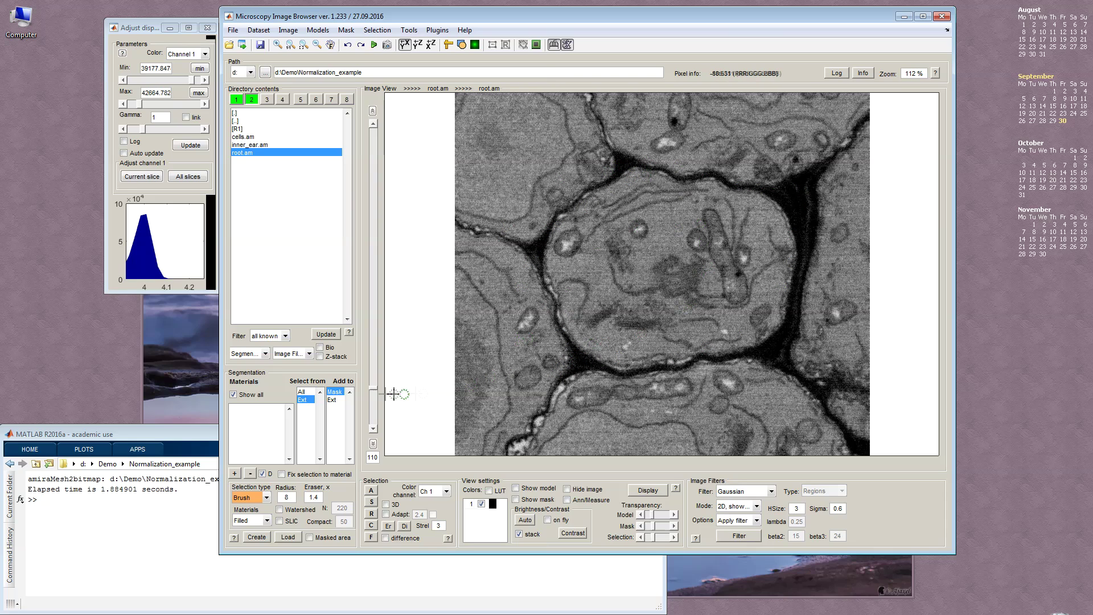
{"action": "left_click_drag", "start_coordinate": [374, 388], "coordinate": [374, 369]}
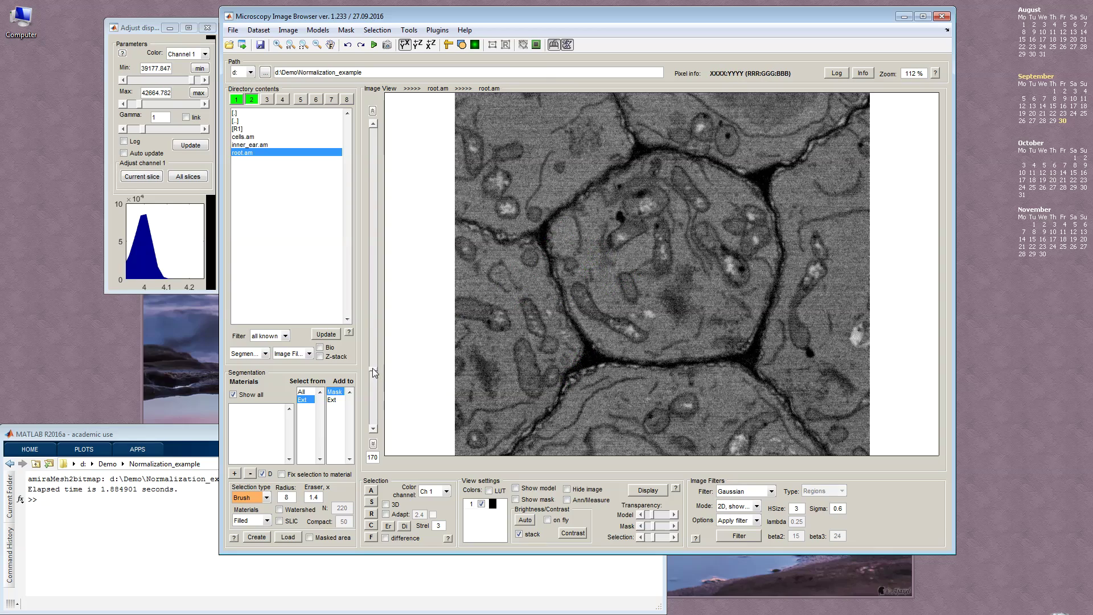
{"action": "left_click_drag", "start_coordinate": [373, 369], "coordinate": [378, 252]}
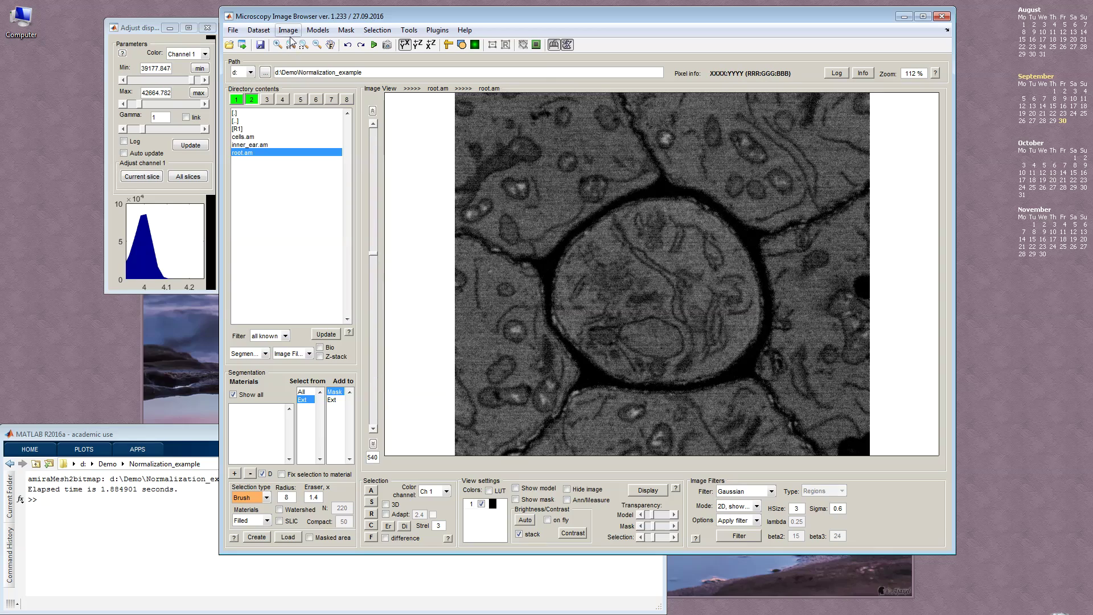
{"action": "left_click", "coordinate": [288, 32]}
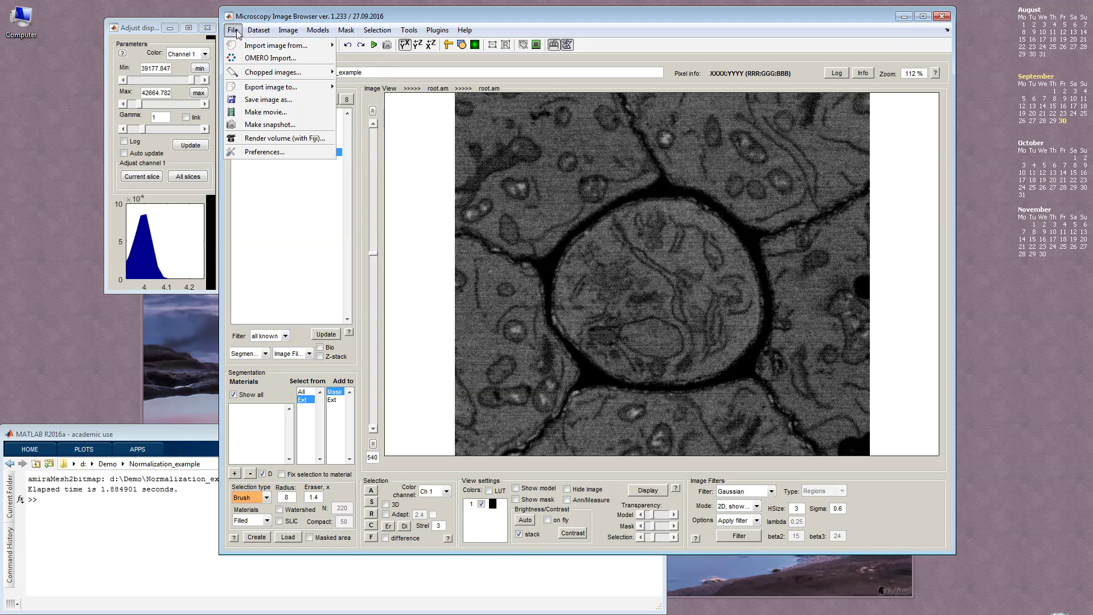
Apply Image > Contrast > Normalize layers > Z stack to the root.am copy.
{"action": "mouse_move", "coordinate": [306, 71]}
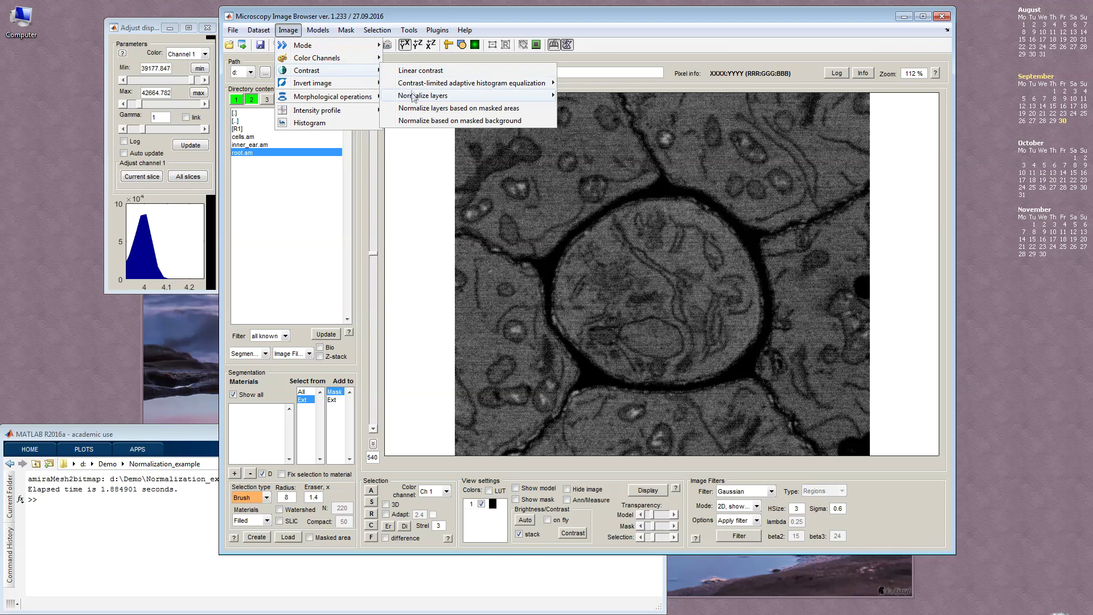
{"action": "mouse_move", "coordinate": [414, 97]}
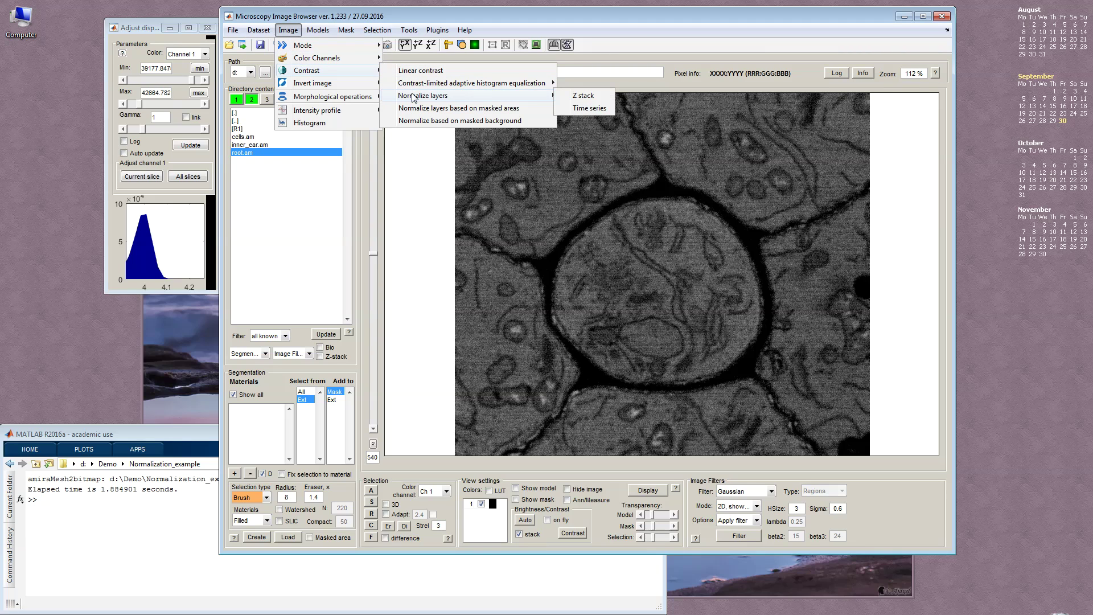
{"action": "left_click", "coordinate": [590, 98]}
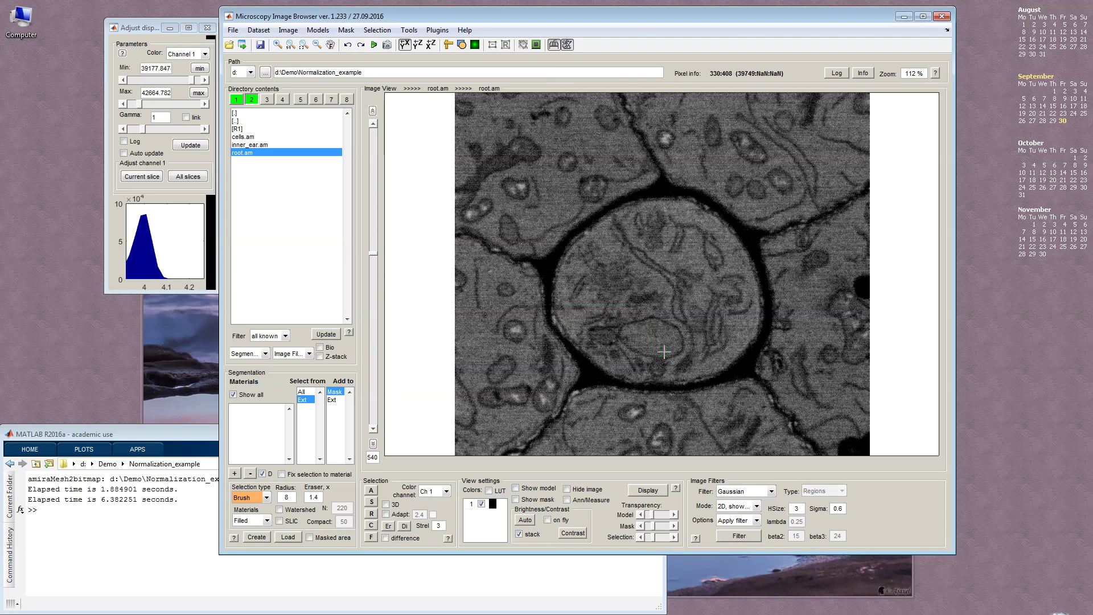
On slice 1, set the display range to min 38582.413 and max 41313.402.
{"action": "left_click", "coordinate": [373, 444]}
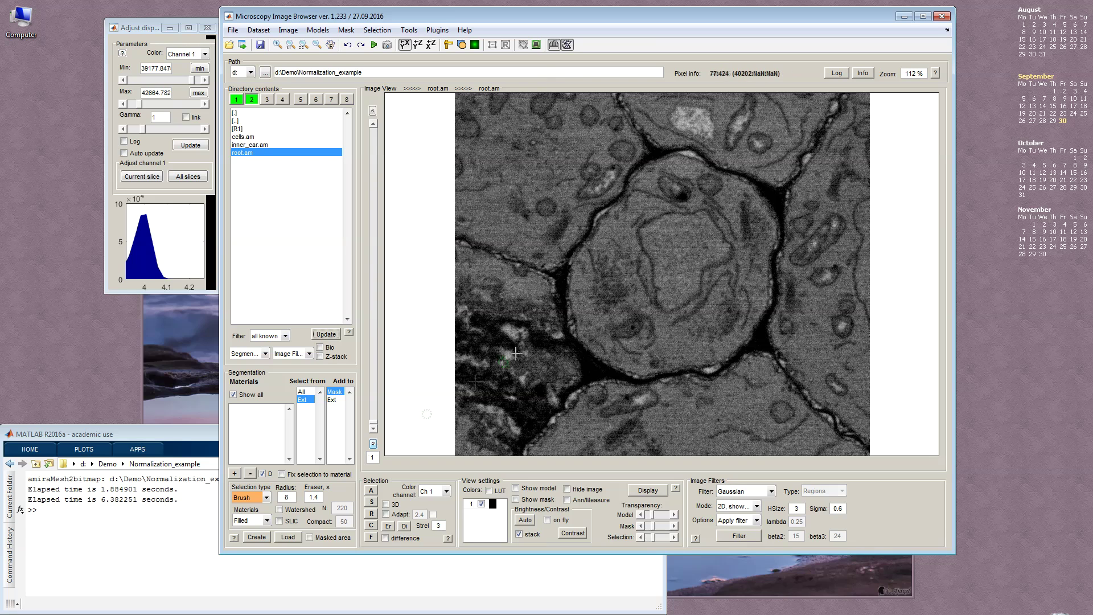
{"action": "left_click", "coordinate": [195, 145]}
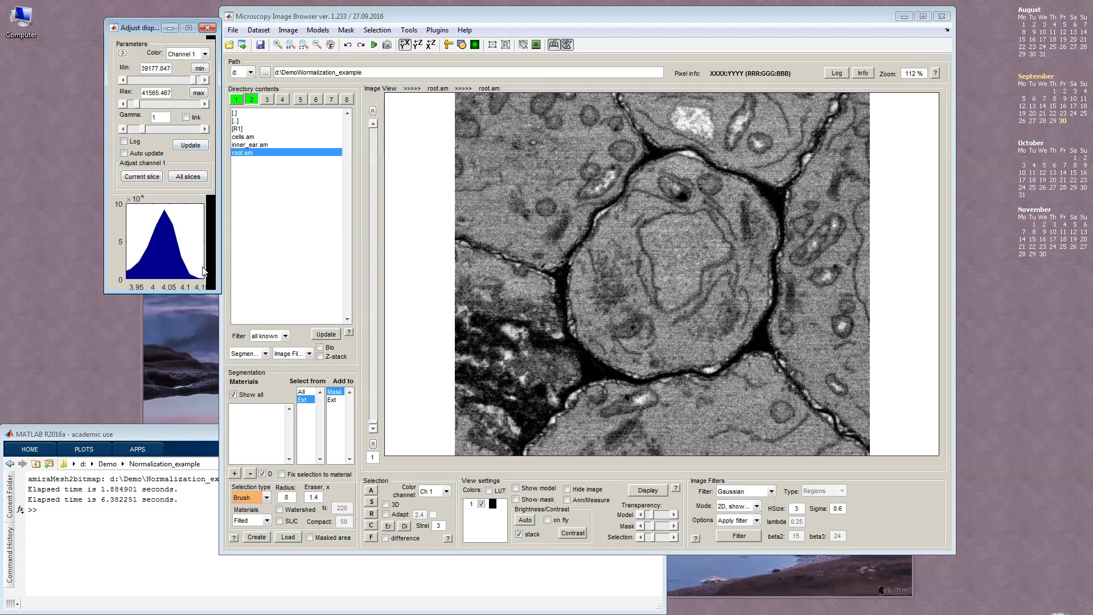
{"action": "right_click", "coordinate": [198, 272]}
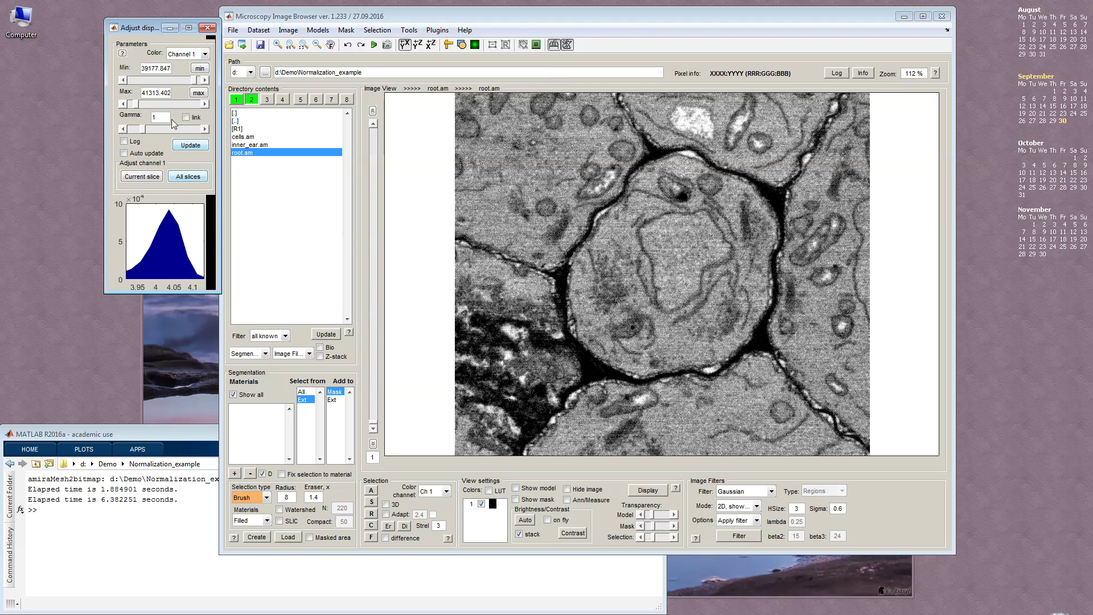
{"action": "left_click", "coordinate": [115, 233]}
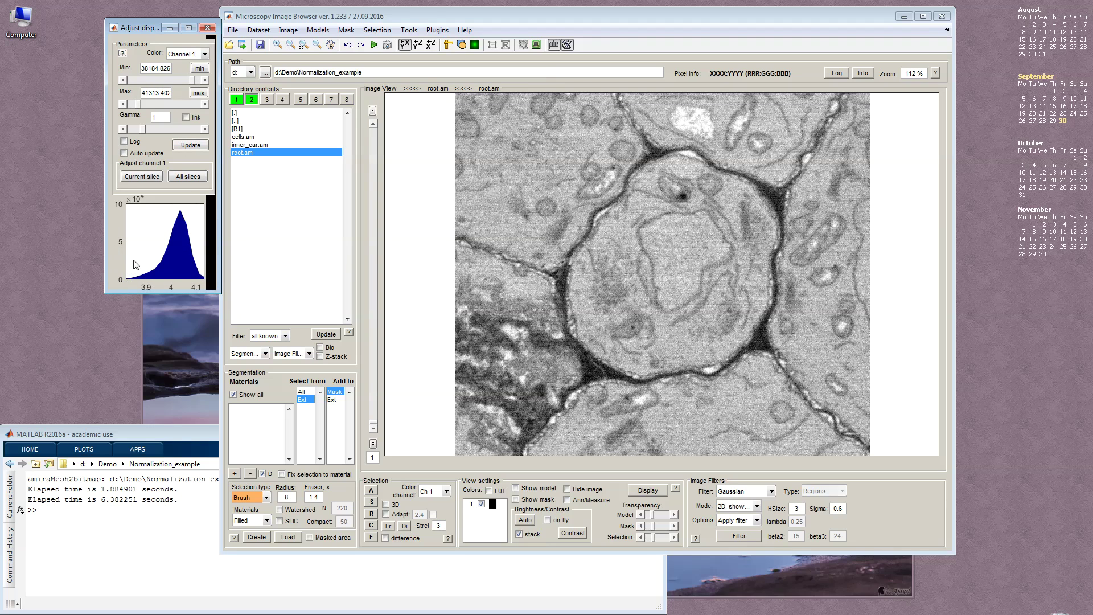
{"action": "left_click", "coordinate": [138, 262]}
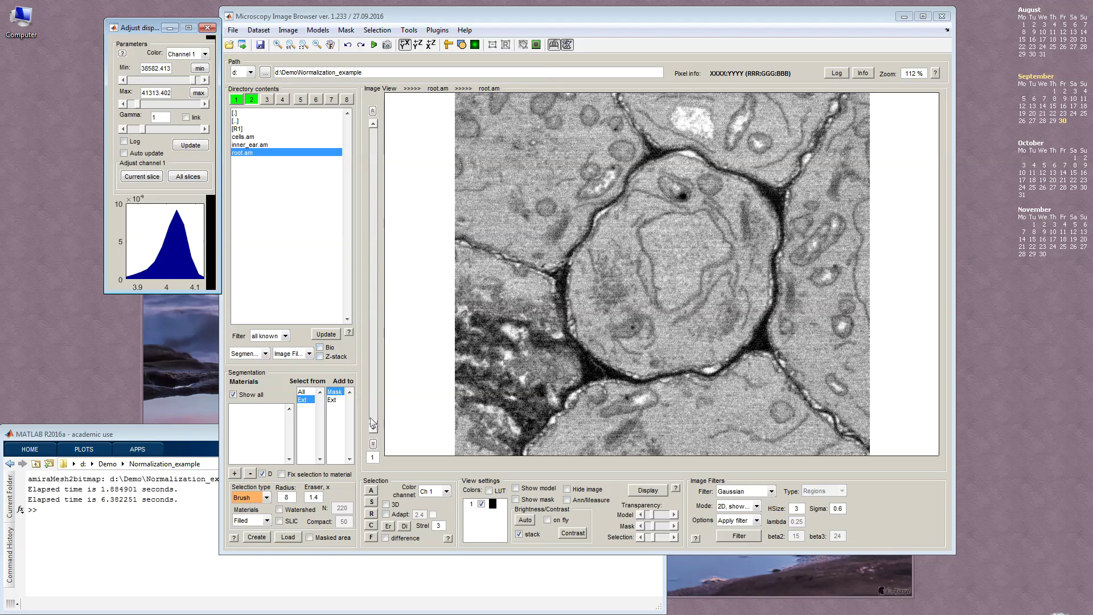
Compare against the original in buffer 1, then browse up through the normalized slices.
{"action": "left_click", "coordinate": [235, 101]}
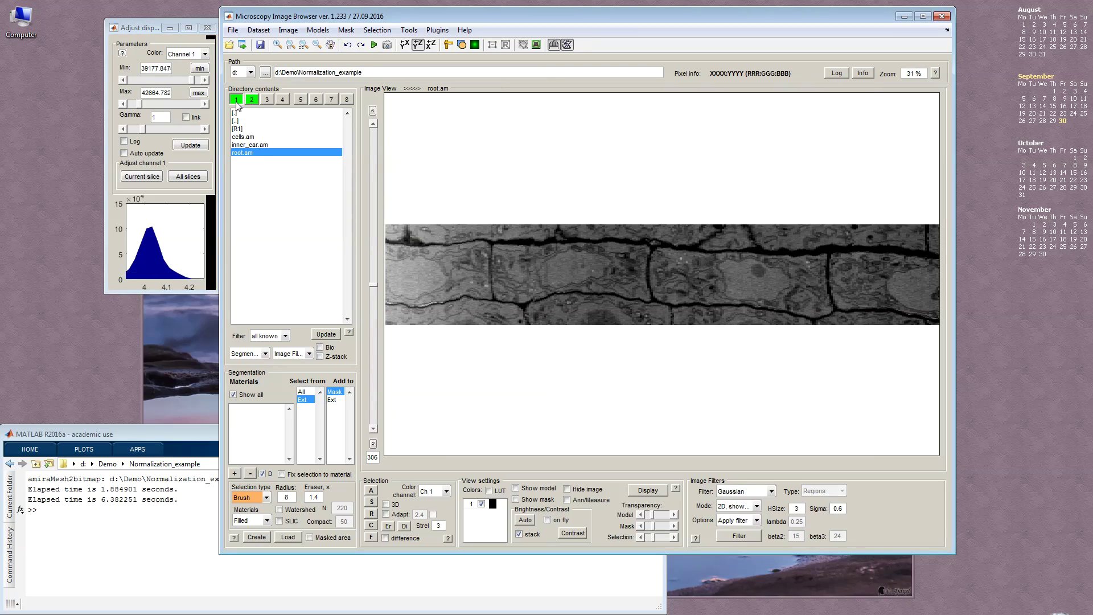
{"action": "left_click", "coordinate": [251, 100]}
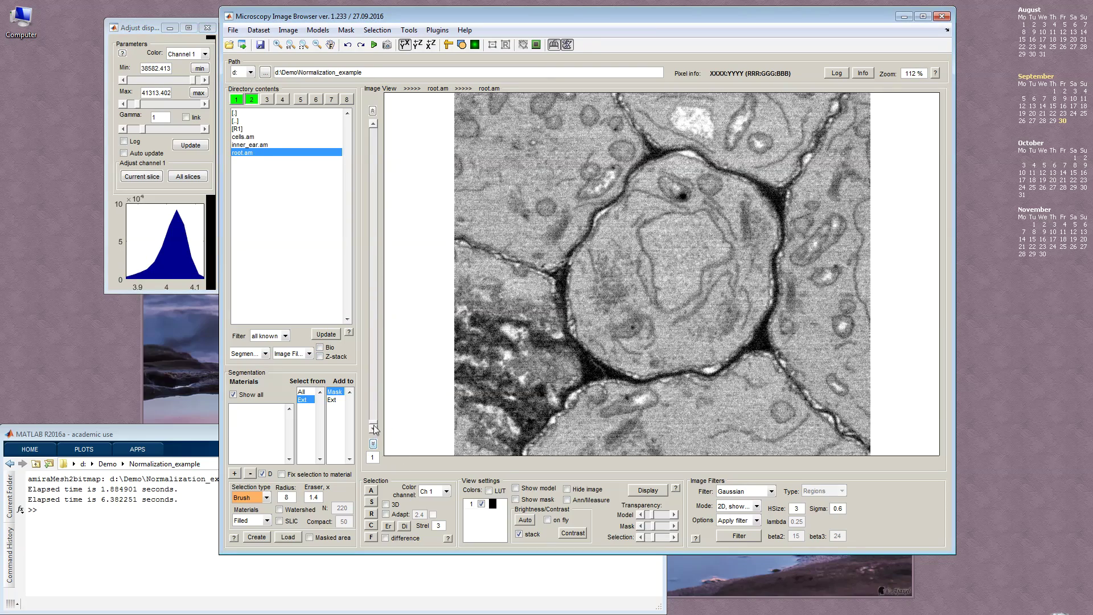
{"action": "left_click_drag", "start_coordinate": [373, 429], "coordinate": [378, 285]}
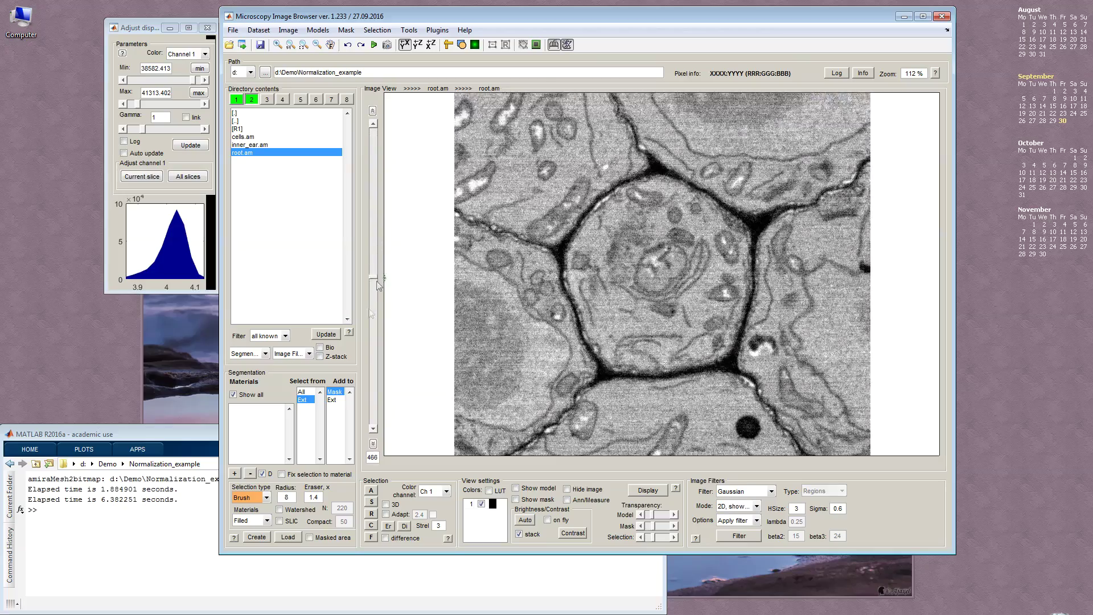
Compare buffers in side view and sync buffer 2's xy view with buffer 1.
{"action": "key", "text": "alt+1"}
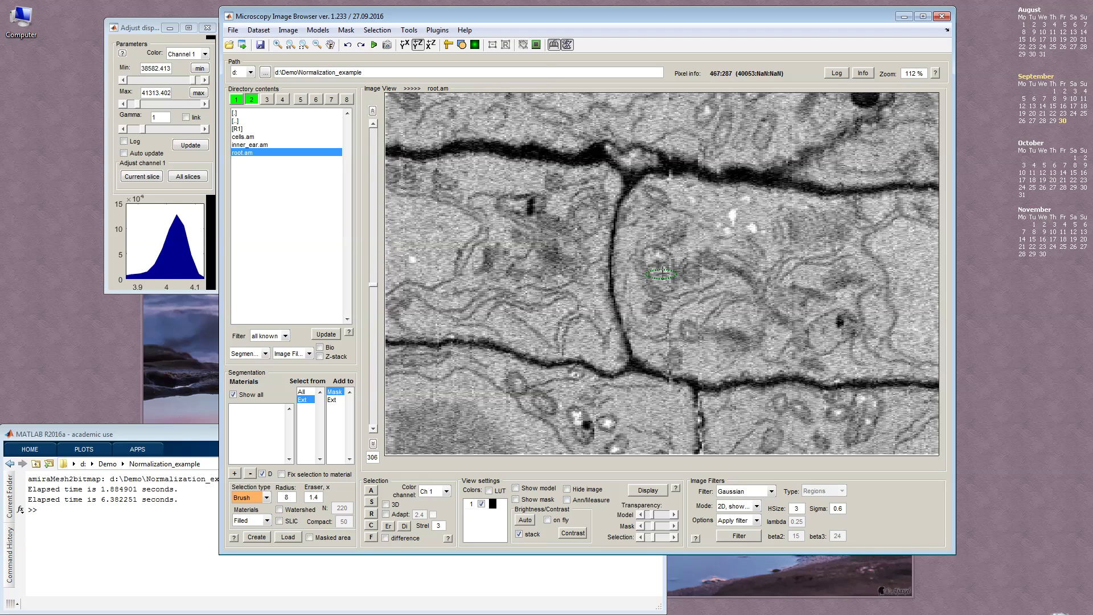
{"action": "left_click", "coordinate": [236, 100]}
{"action": "left_click", "coordinate": [248, 99]}
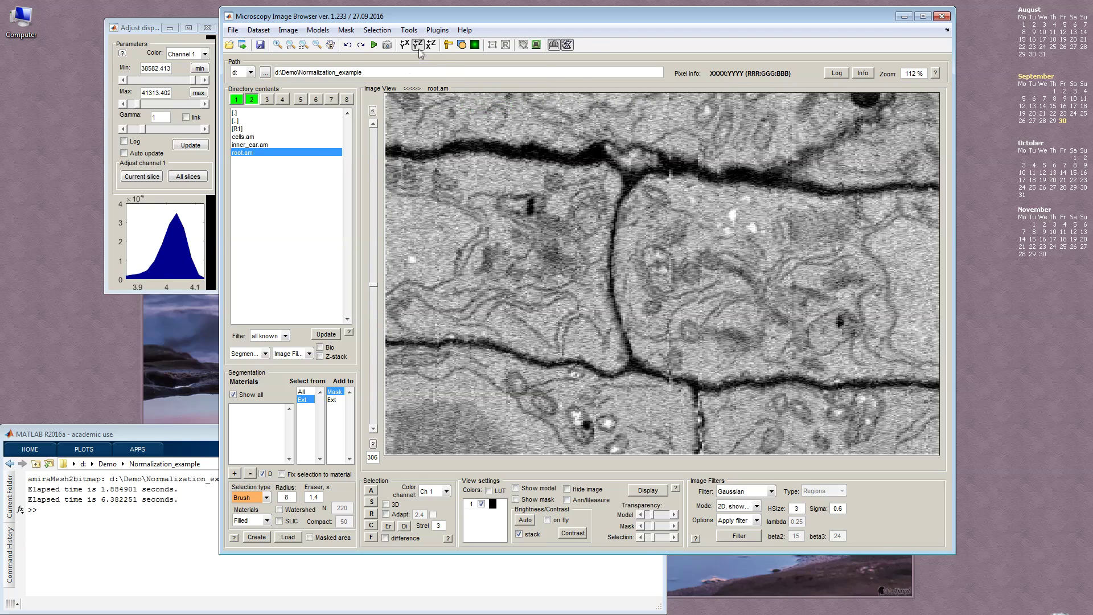
{"action": "right_click", "coordinate": [249, 99]}
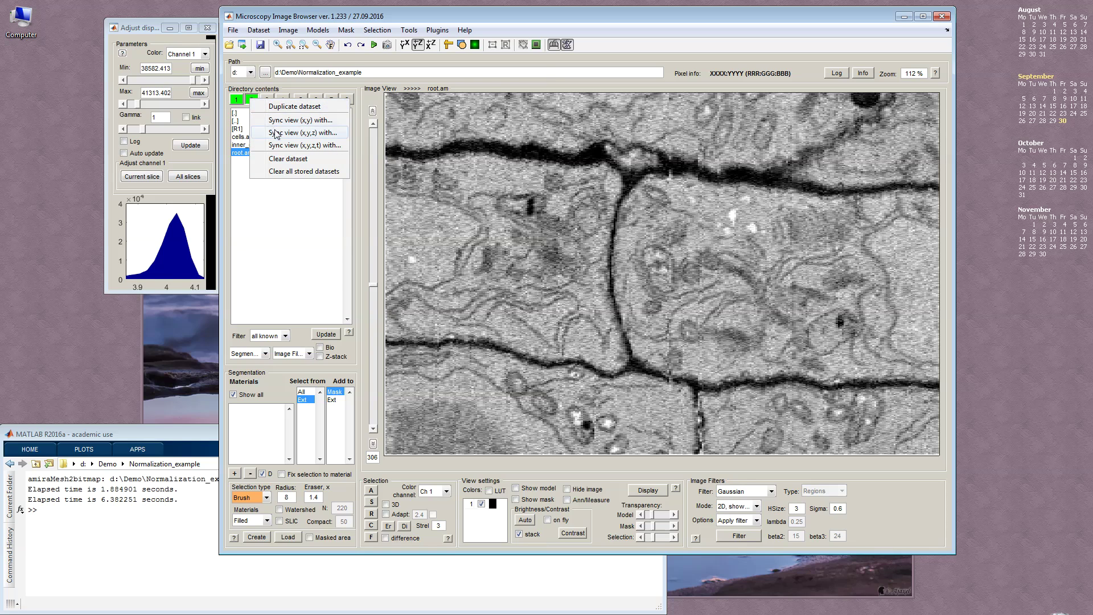
{"action": "left_click", "coordinate": [275, 127]}
{"action": "key", "text": "Return"}
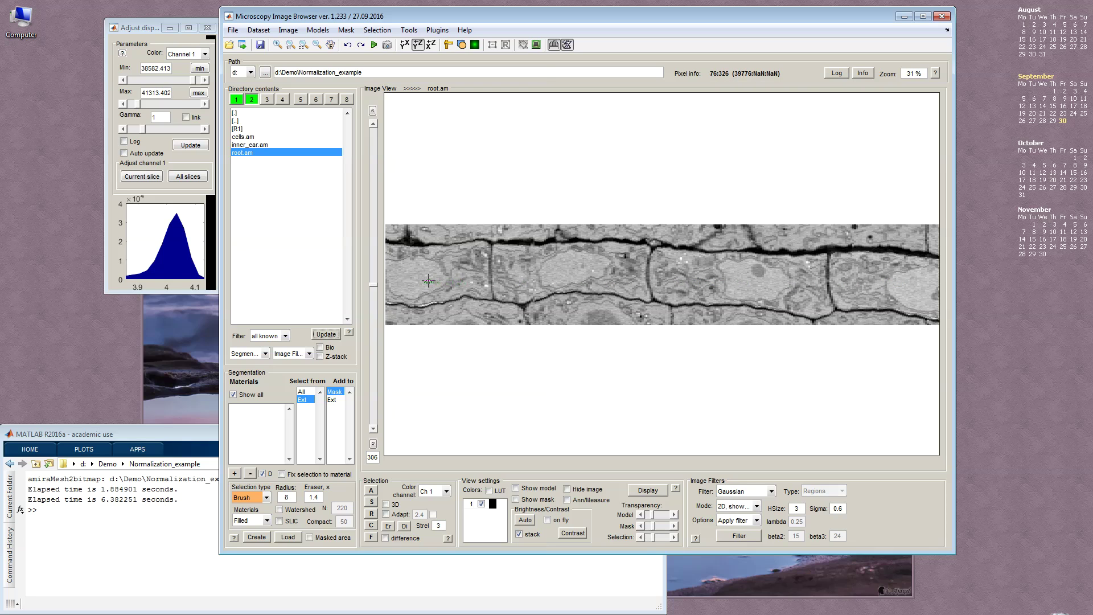
Toggle between buffers 1 and 2 to compare, then load inner_ear.am.
{"action": "left_click", "coordinate": [235, 99]}
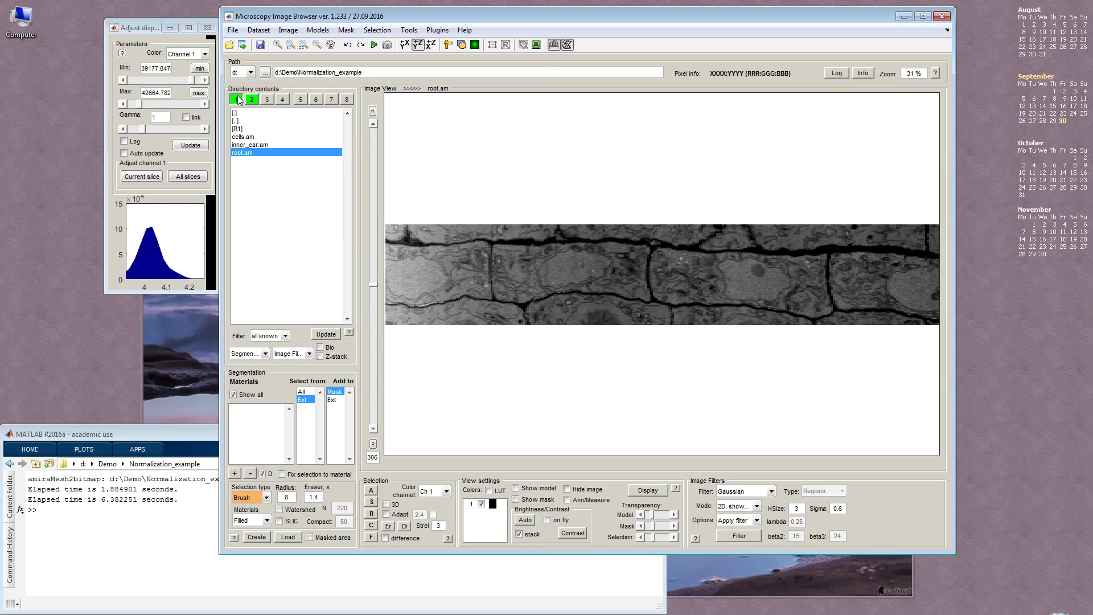
{"action": "left_click", "coordinate": [236, 100]}
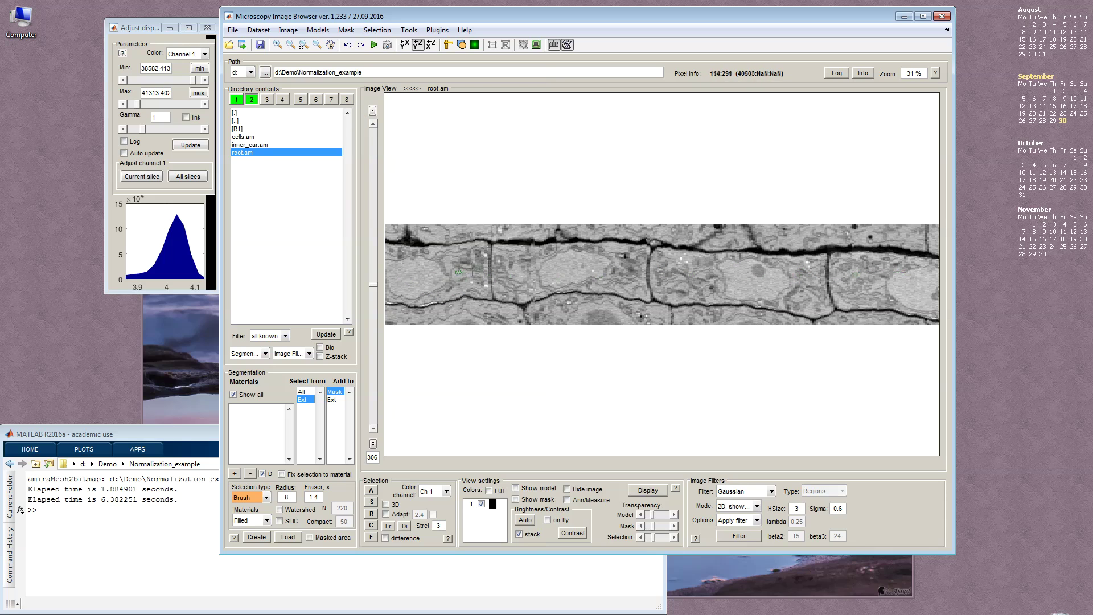
{"action": "left_click", "coordinate": [237, 101]}
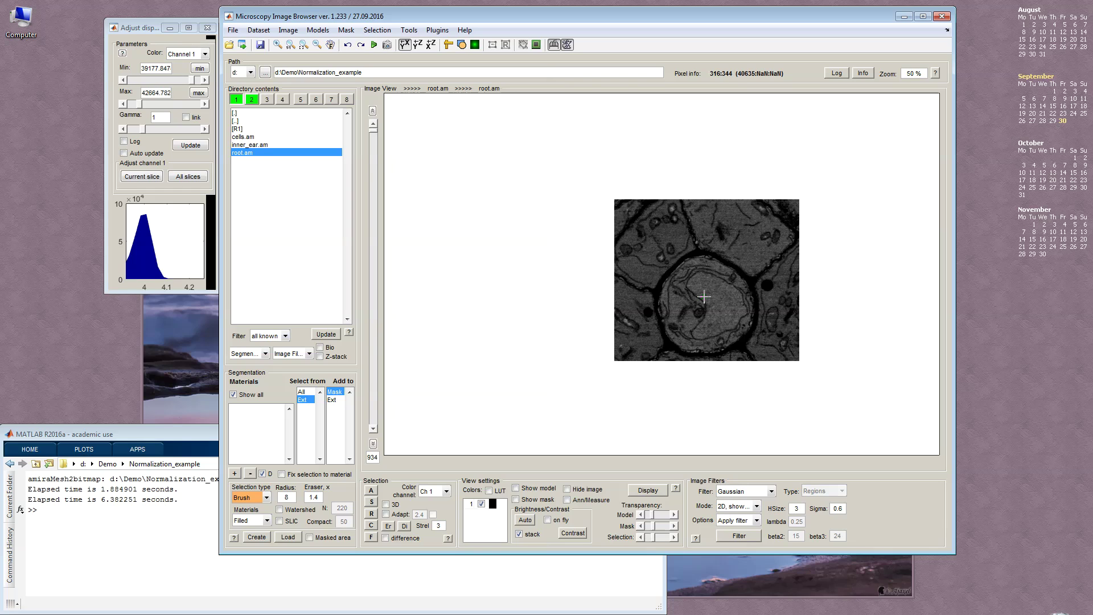
{"action": "double_click", "coordinate": [245, 145]}
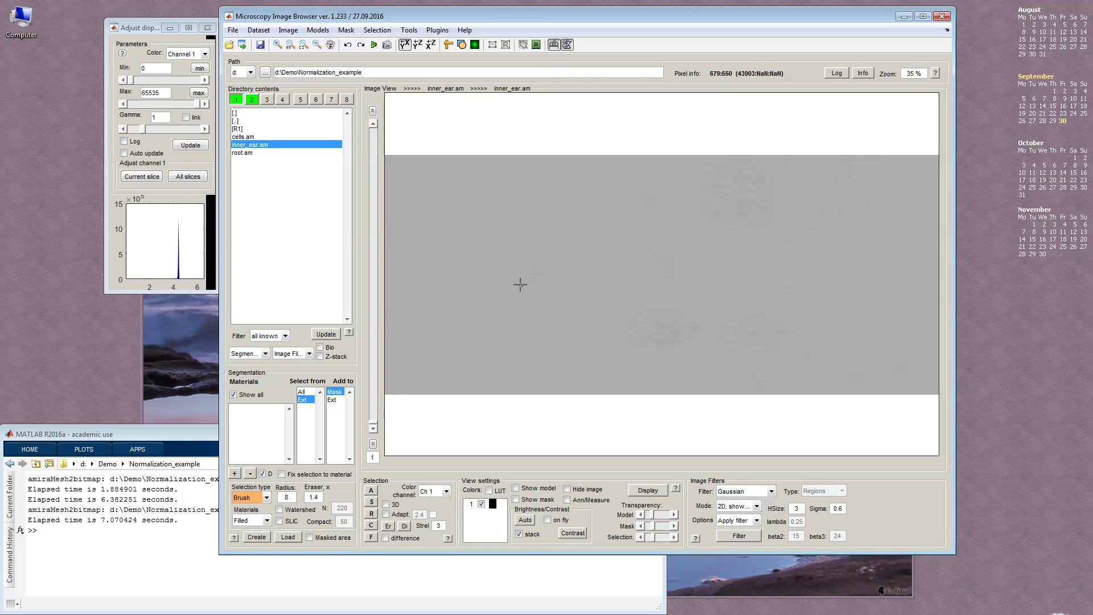
Fit the display range around the histogram peak (41860.34–44727.5) and jump to the stack's end.
{"action": "left_click_drag", "start_coordinate": [175, 273], "coordinate": [178, 273]}
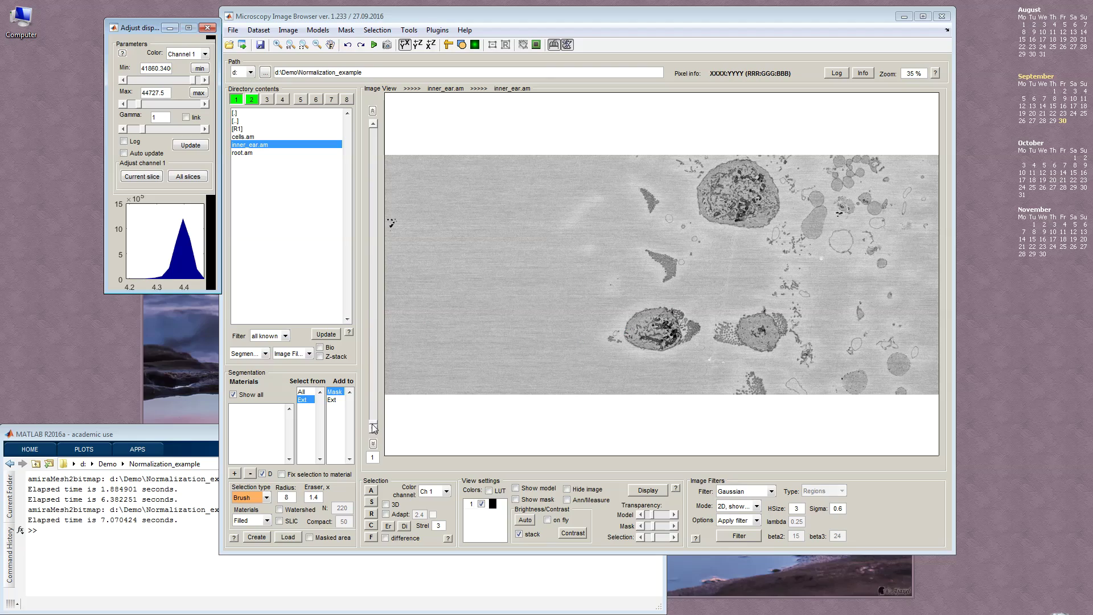
{"action": "mouse_move", "coordinate": [373, 427]}
{"action": "left_mouse_down"}
{"action": "mouse_move", "coordinate": [373, 126]}
{"action": "mouse_move", "coordinate": [375, 433]}
{"action": "left_mouse_up"}
{"action": "scroll", "coordinate": [626, 319], "scroll_direction": "up", "scroll_amount": 2}
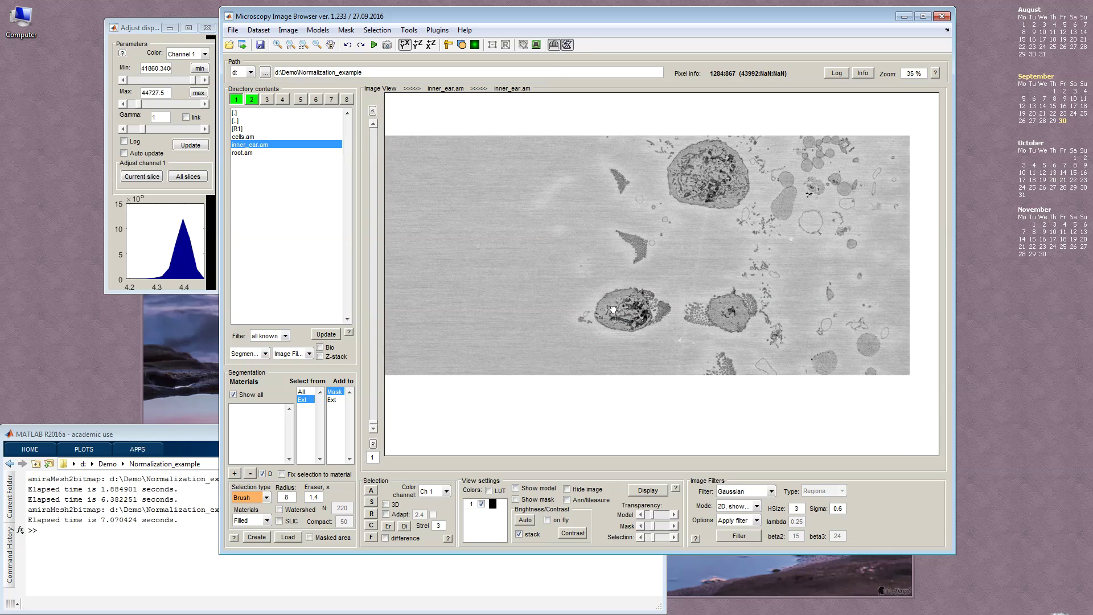
{"action": "scroll", "coordinate": [662, 274], "scroll_direction": "down", "scroll_amount": 3}
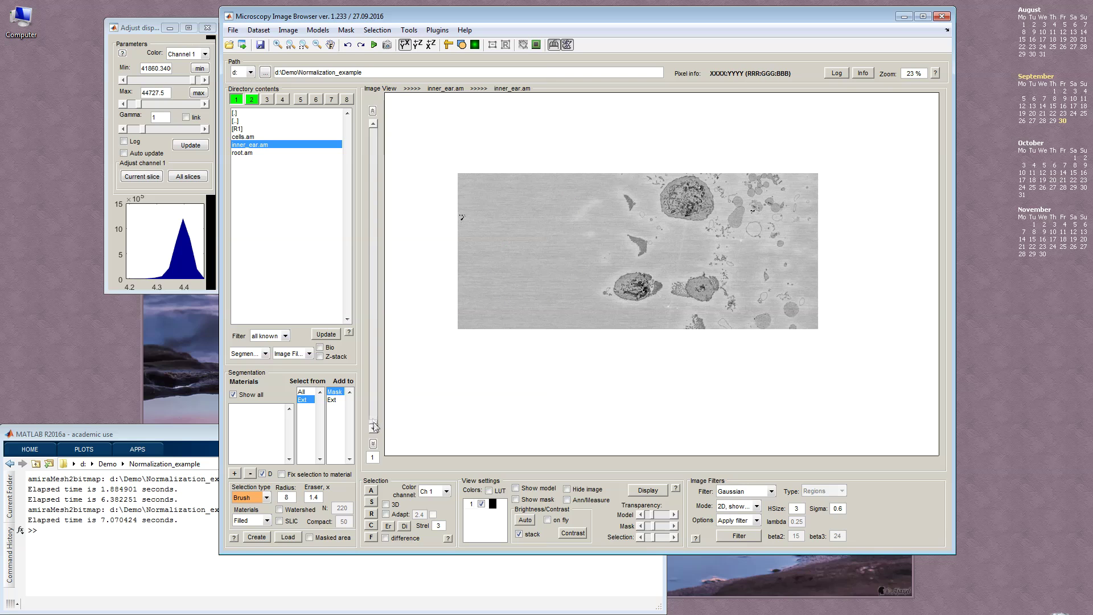
Browse slice 1, slice 130 and darker deep slices, updating the histogram, to check brightness.
{"action": "left_click_drag", "start_coordinate": [374, 426], "coordinate": [375, 290]}
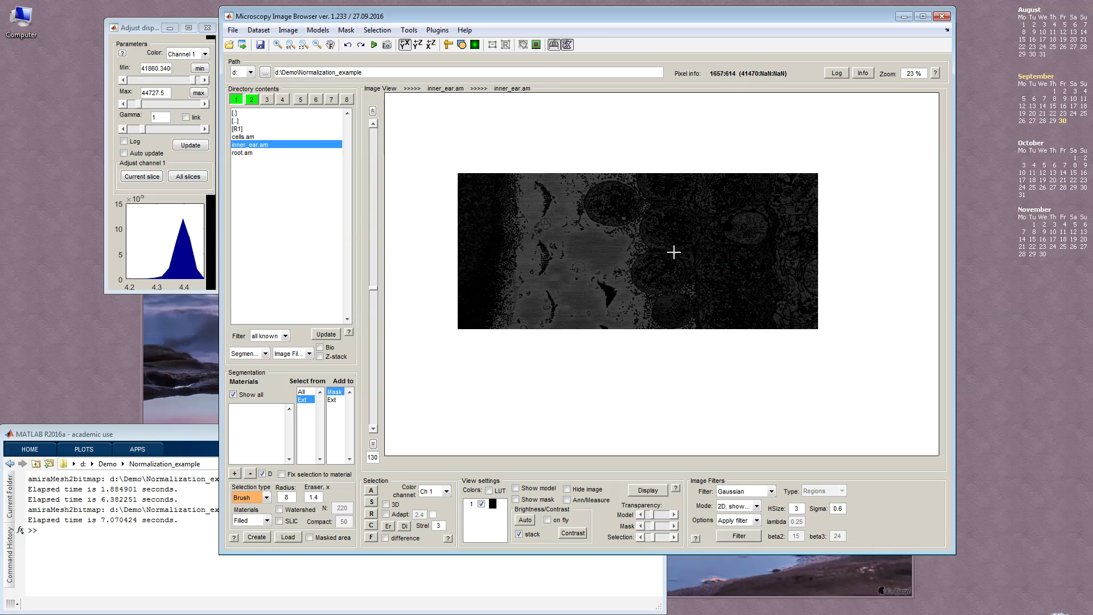
{"action": "left_click_drag", "start_coordinate": [369, 292], "coordinate": [373, 447]}
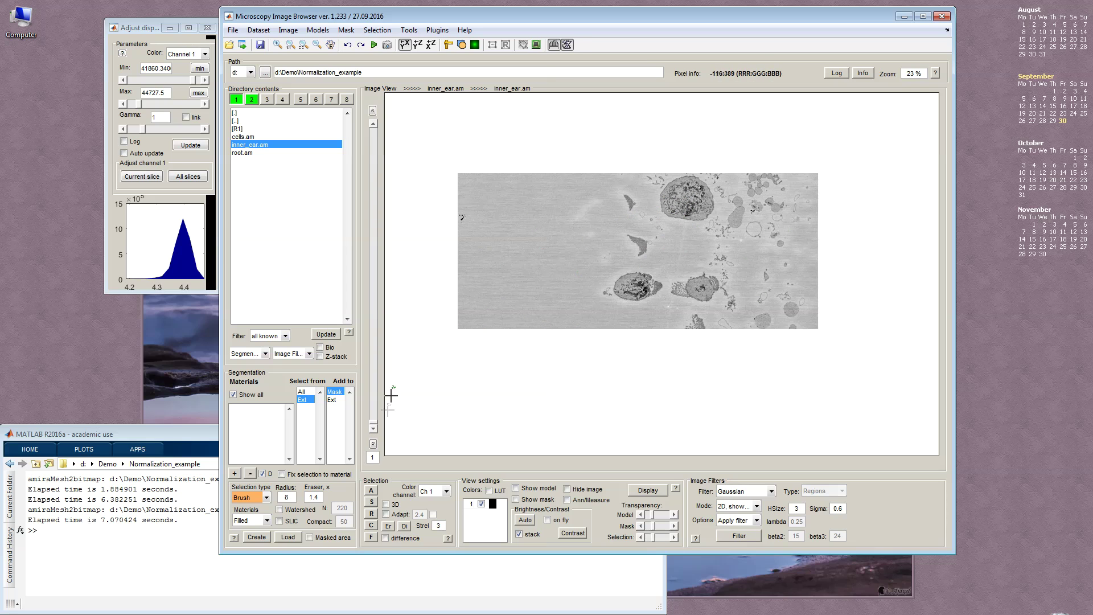
{"action": "left_click_drag", "start_coordinate": [374, 424], "coordinate": [374, 207]}
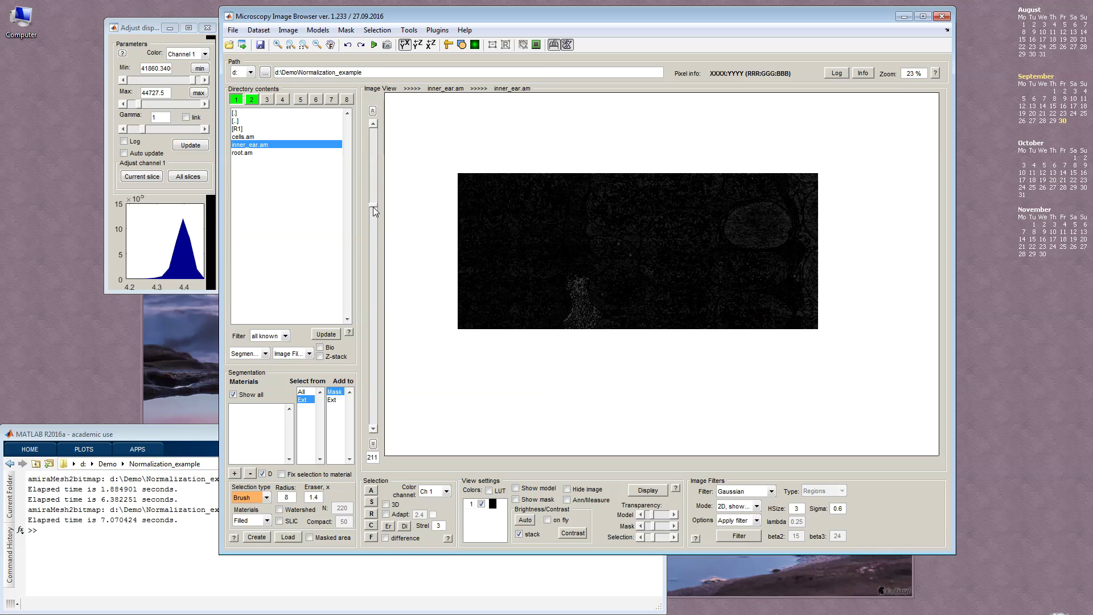
{"action": "left_click", "coordinate": [190, 147]}
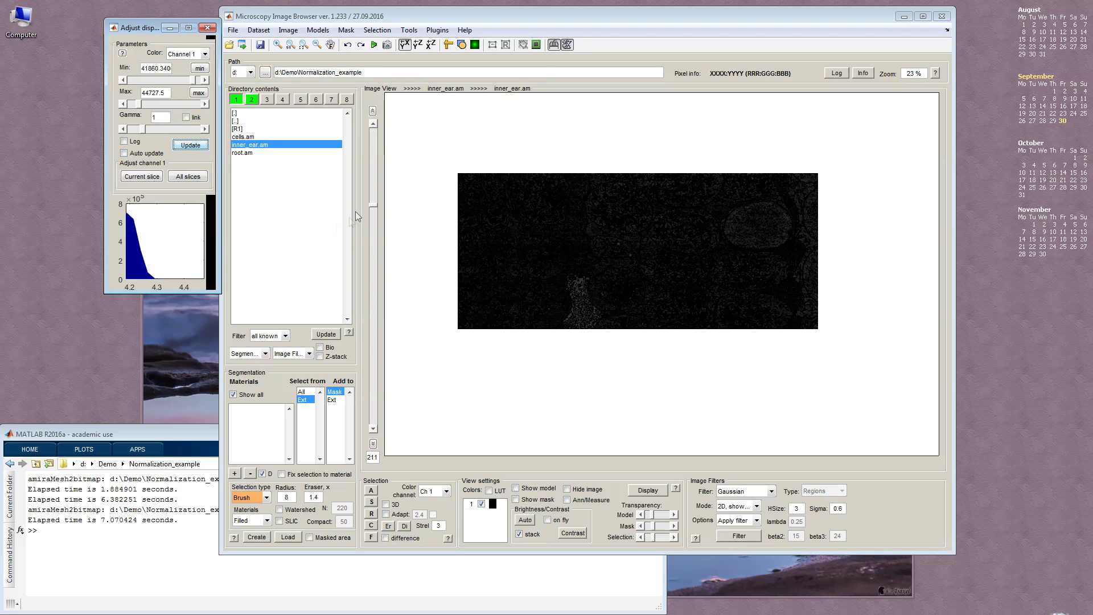
{"action": "left_click_drag", "start_coordinate": [373, 209], "coordinate": [374, 424]}
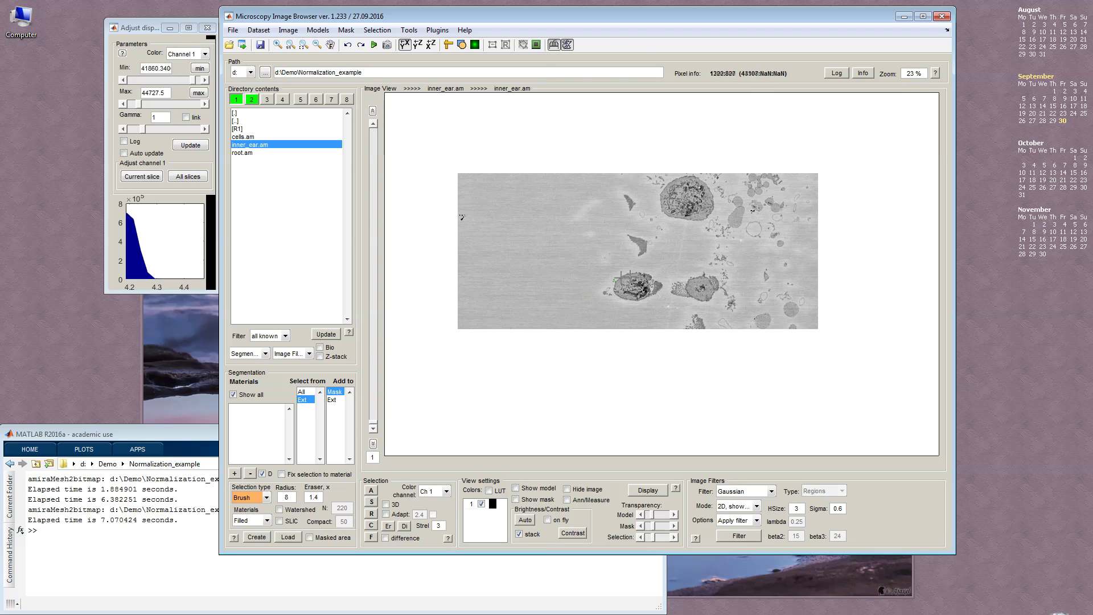
{"action": "left_click", "coordinate": [288, 30]}
Duplicate inner_ear.am from buffer 1 into buffer 2, overwriting its contents.
{"action": "left_click", "coordinate": [288, 31]}
{"action": "right_click", "coordinate": [238, 101]}
{"action": "left_click", "coordinate": [253, 111]}
{"action": "key", "text": "Return"}
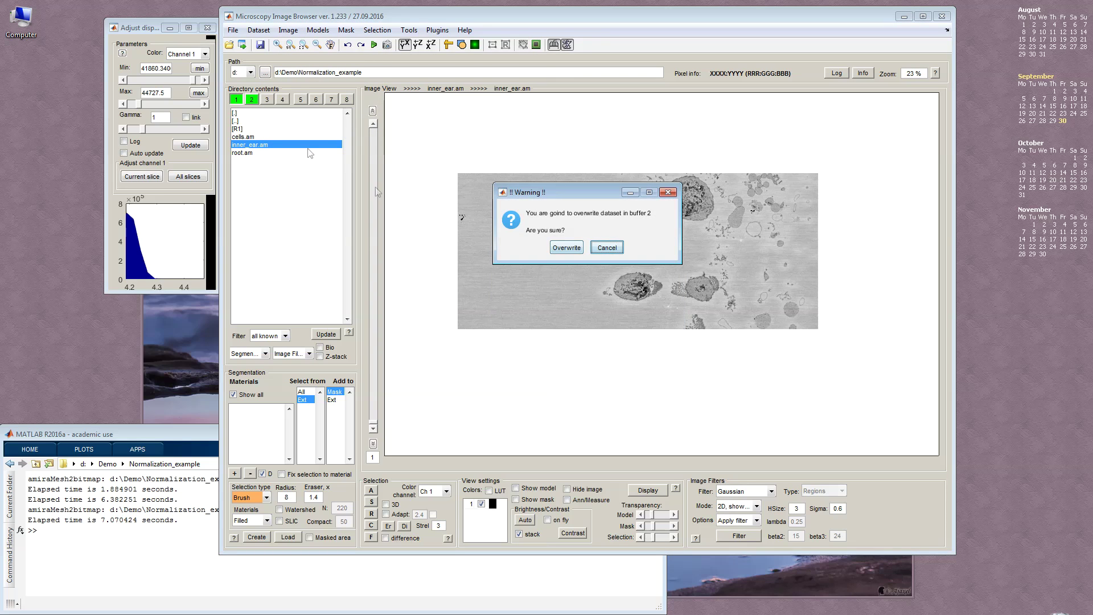
{"action": "left_click", "coordinate": [560, 247]}
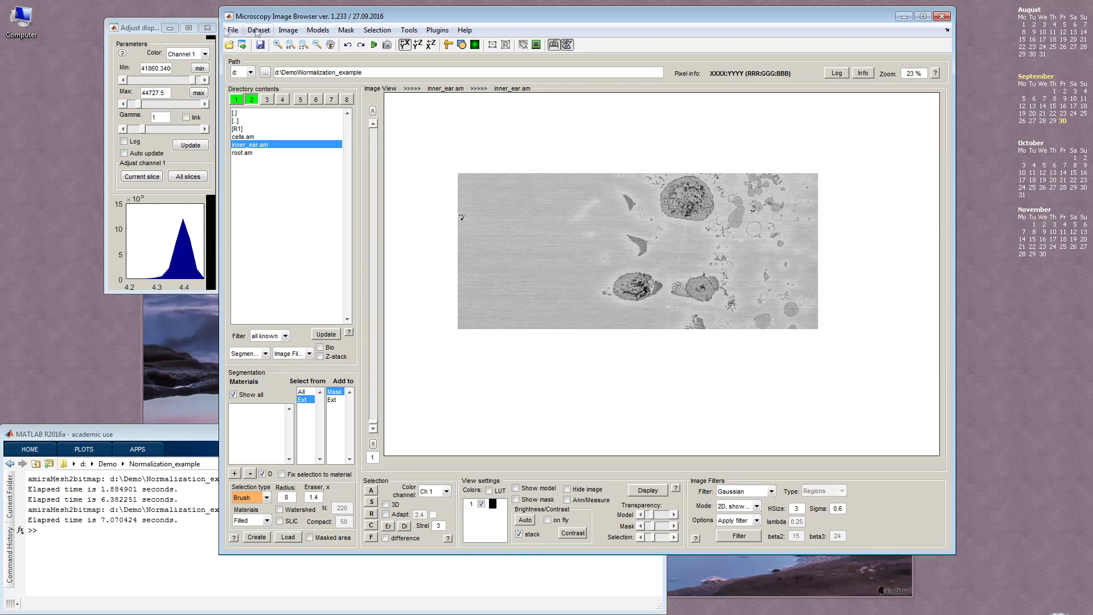
Apply Image > Contrast > Normalize layers > Z stack to inner_ear.am.
{"action": "left_click", "coordinate": [292, 33]}
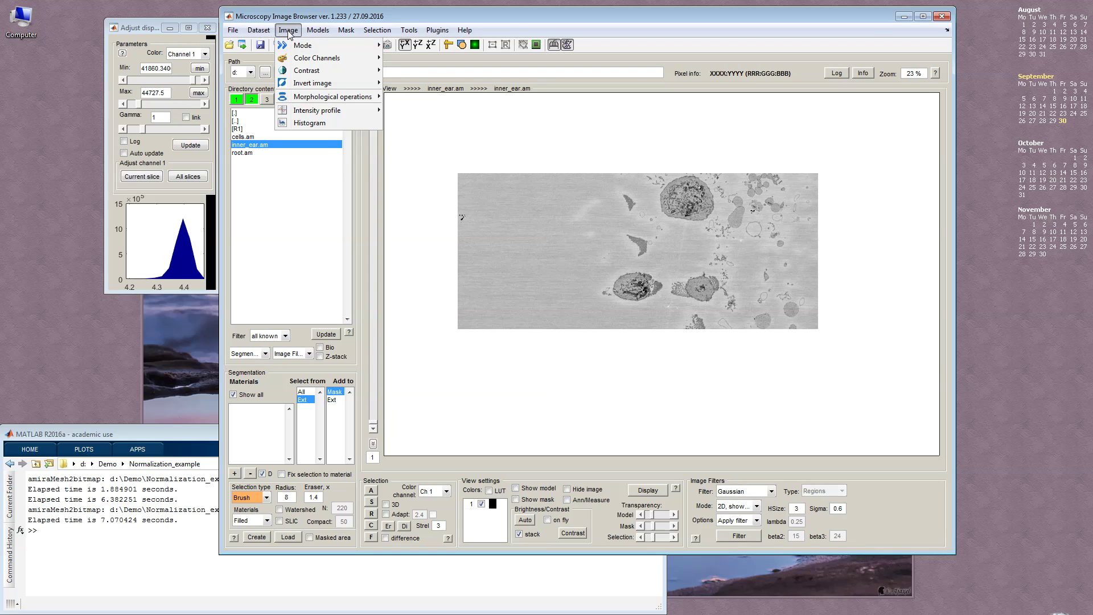
{"action": "mouse_move", "coordinate": [306, 70]}
{"action": "mouse_move", "coordinate": [541, 96]}
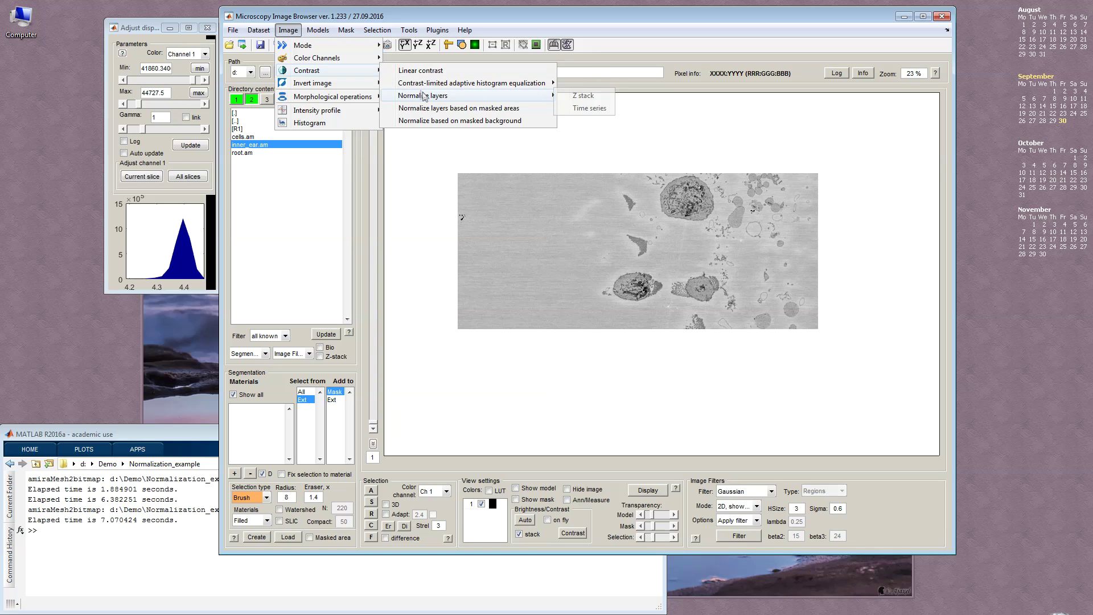
{"action": "left_click", "coordinate": [583, 96]}
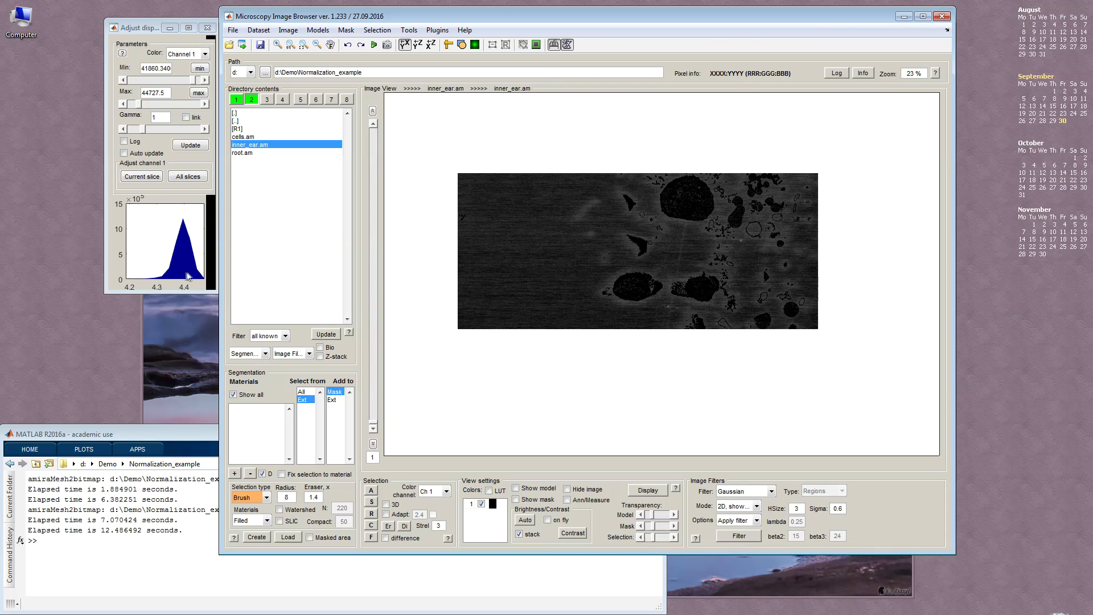
{"action": "left_click", "coordinate": [188, 146]}
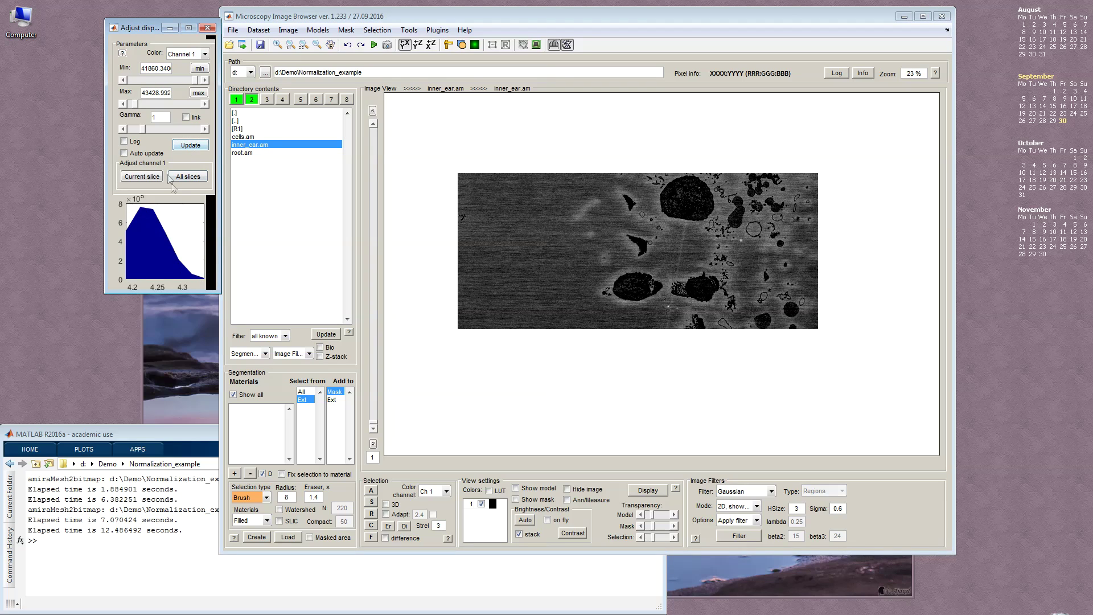
{"action": "left_click", "coordinate": [117, 258]}
{"action": "left_click", "coordinate": [114, 254]}
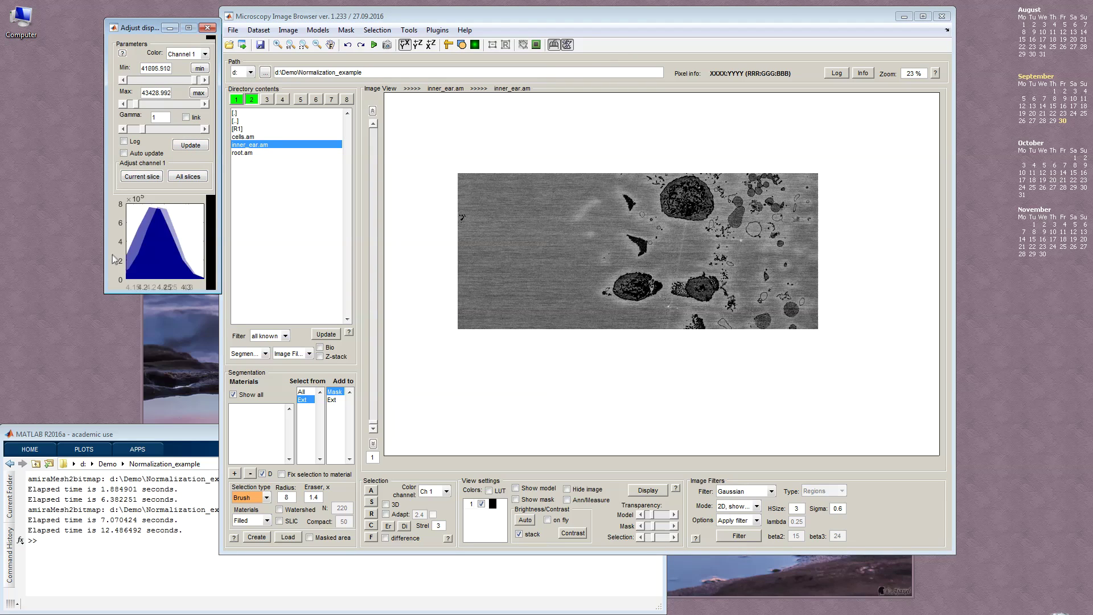
{"action": "left_click", "coordinate": [110, 252]}
{"action": "scroll", "coordinate": [644, 289], "scroll_direction": "up", "scroll_amount": 5}
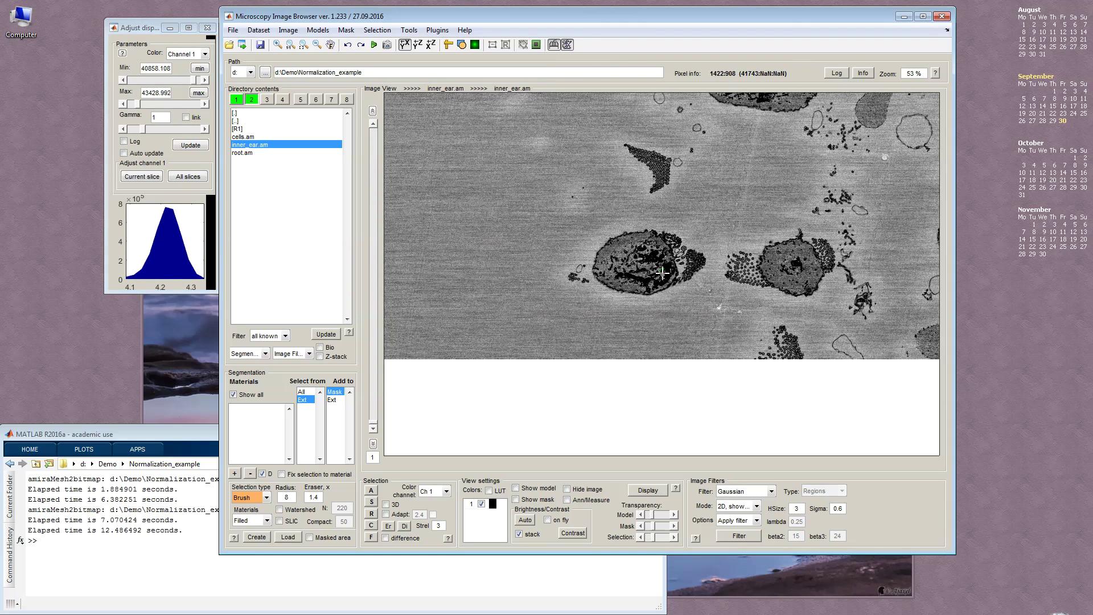
{"action": "left_click", "coordinate": [125, 81]}
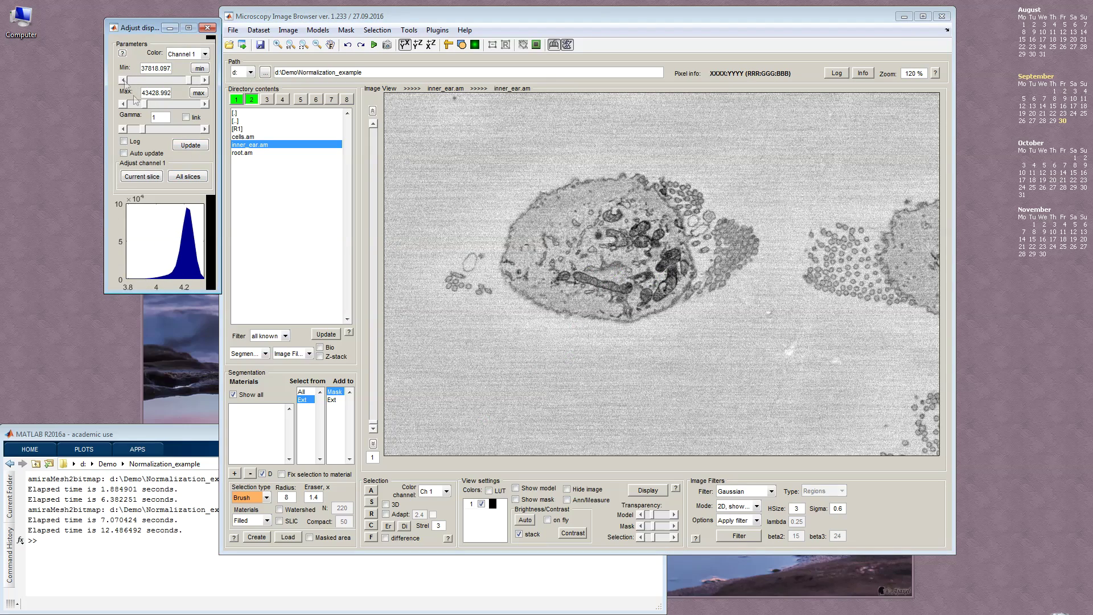
{"action": "scroll", "coordinate": [619, 253], "scroll_direction": "up", "scroll_amount": 2}
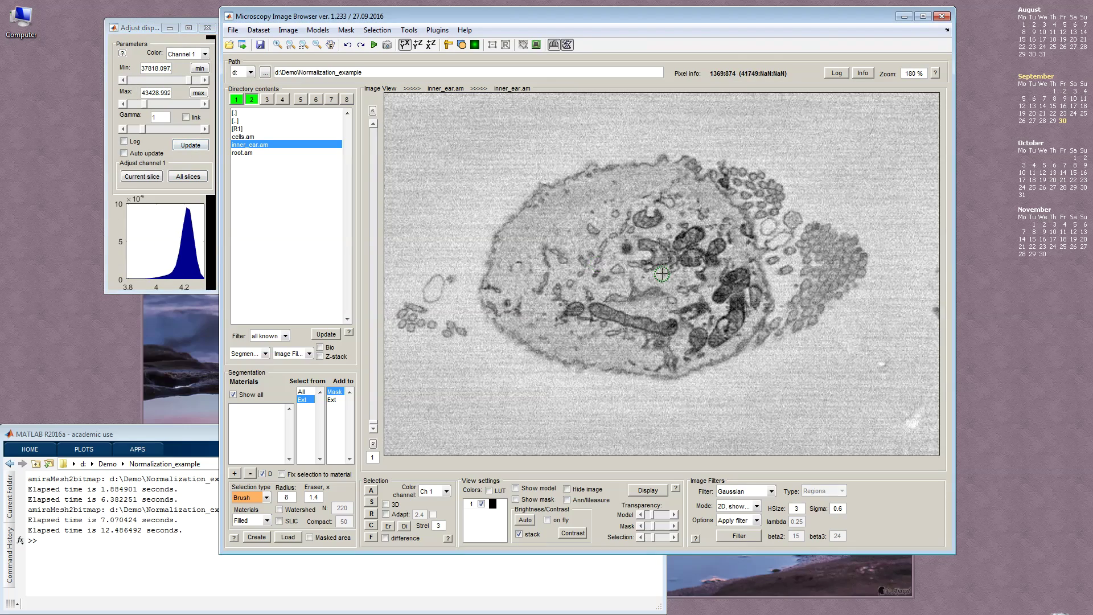
{"action": "left_click", "coordinate": [145, 264]}
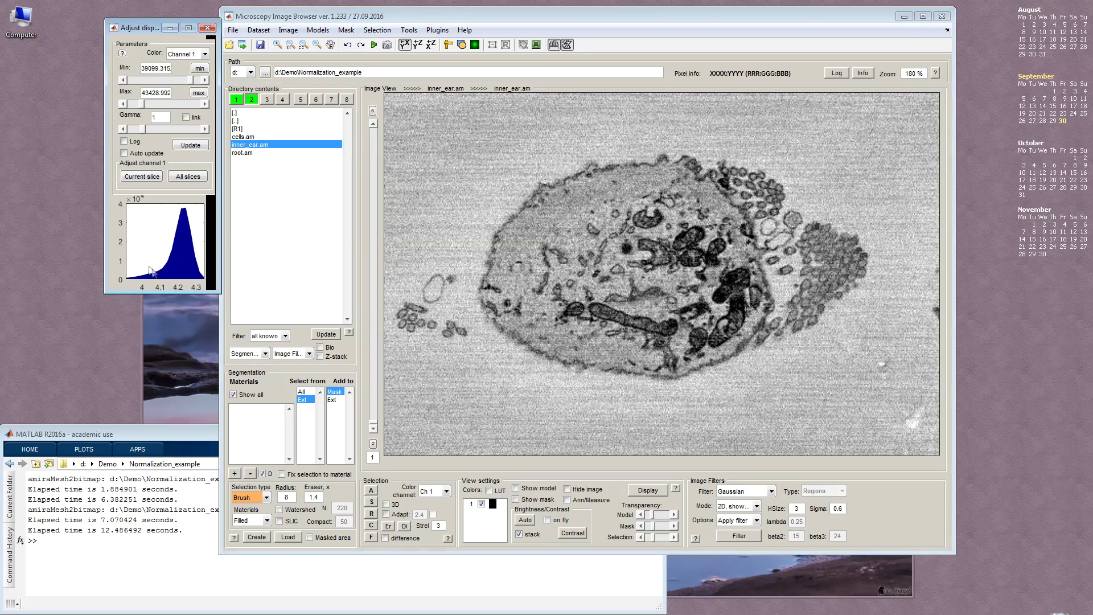
{"action": "left_click", "coordinate": [123, 80]}
{"action": "left_click_drag", "start_coordinate": [611, 232], "coordinate": [567, 246]}
{"action": "scroll", "coordinate": [566, 246], "scroll_direction": "down", "scroll_amount": 2}
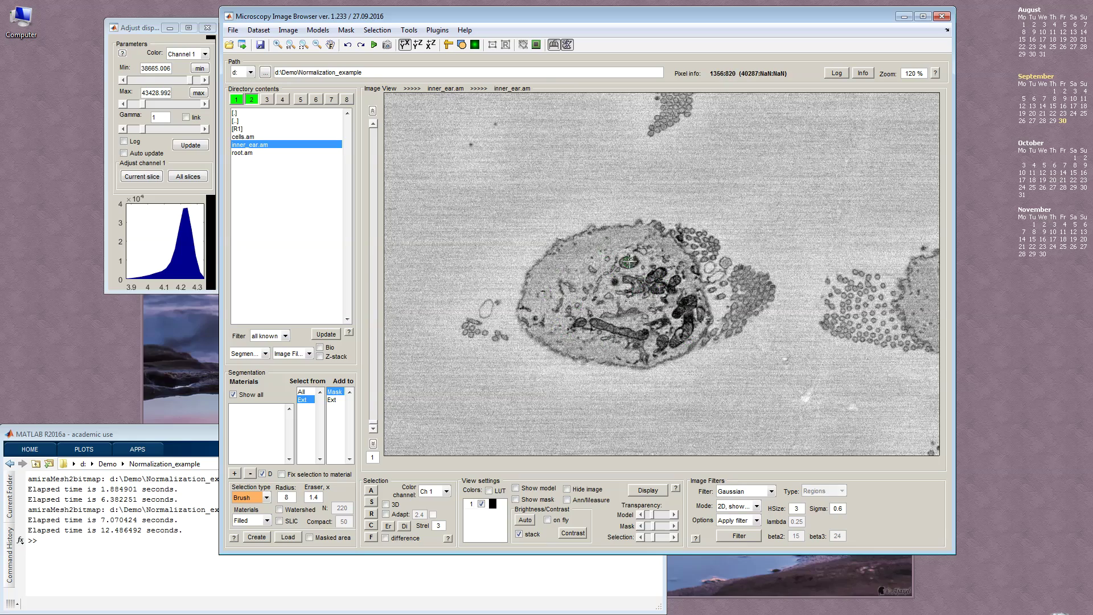
{"action": "left_click_drag", "start_coordinate": [629, 260], "coordinate": [580, 301]}
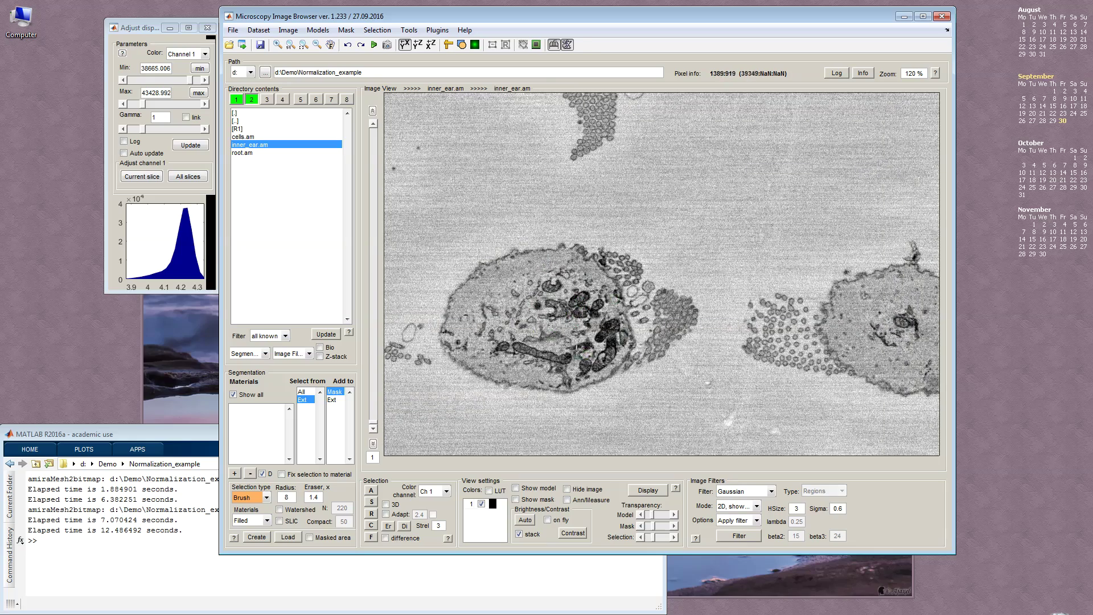
{"action": "scroll", "coordinate": [580, 348], "scroll_direction": "down", "scroll_amount": 20}
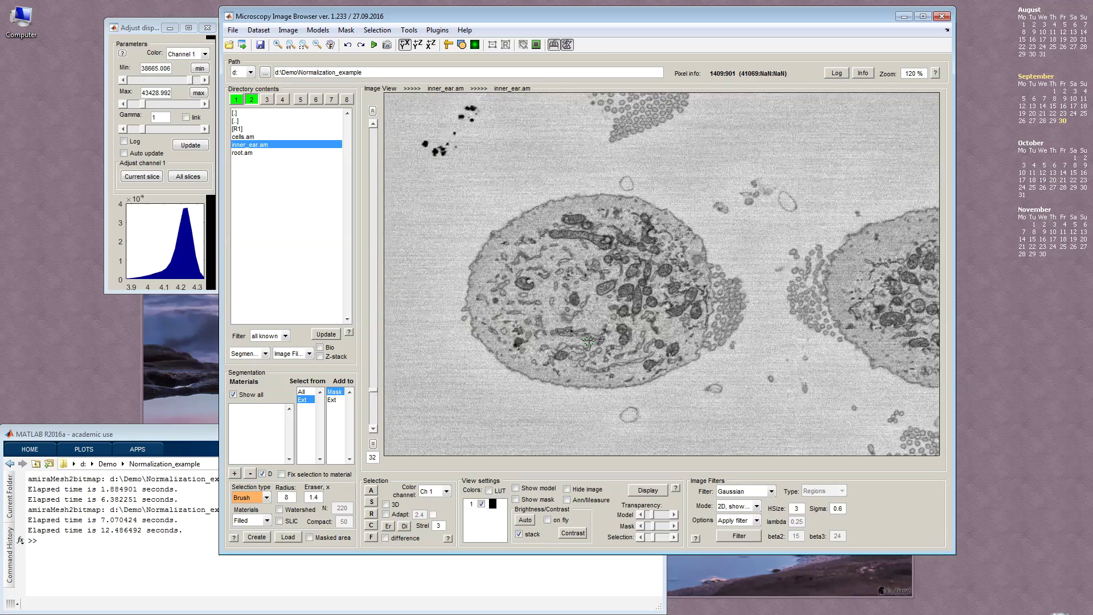
{"action": "left_click_drag", "start_coordinate": [373, 391], "coordinate": [366, 289]}
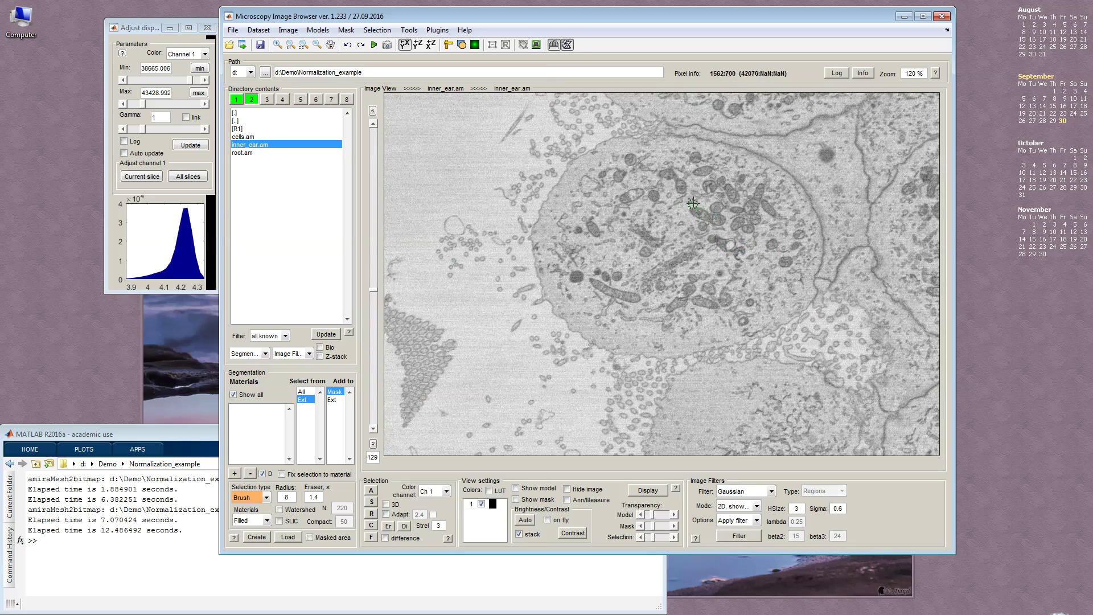
{"action": "left_click_drag", "start_coordinate": [374, 291], "coordinate": [373, 403]}
{"action": "left_click", "coordinate": [372, 444]}
{"action": "scroll", "coordinate": [742, 361], "scroll_direction": "down", "scroll_amount": 20}
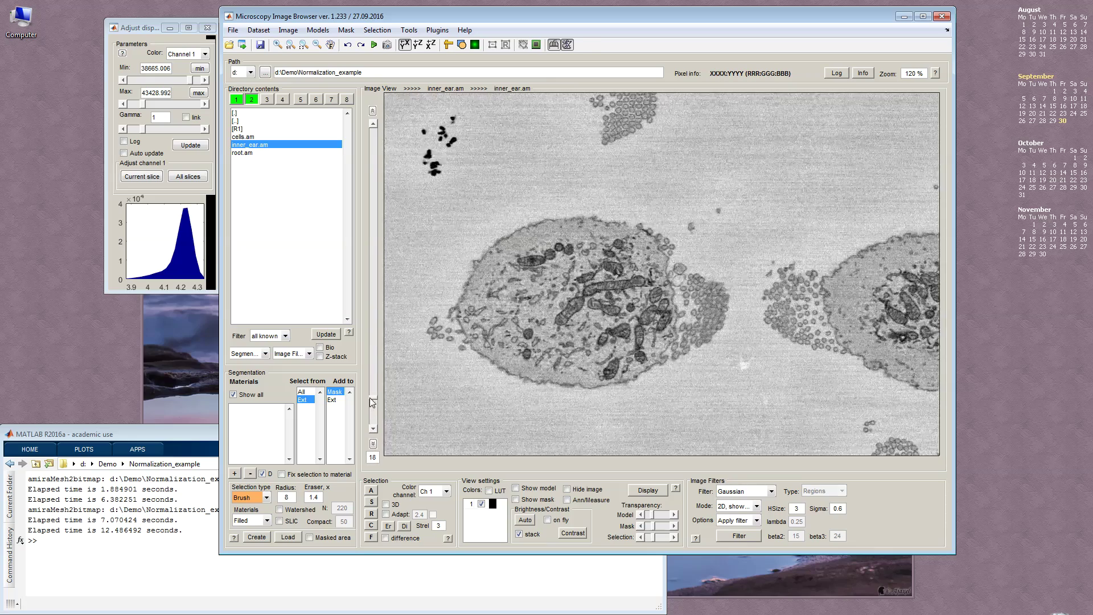
{"action": "scroll", "coordinate": [623, 323], "scroll_direction": "down", "scroll_amount": 2}
{"action": "scroll", "coordinate": [624, 323], "scroll_direction": "down", "scroll_amount": 20}
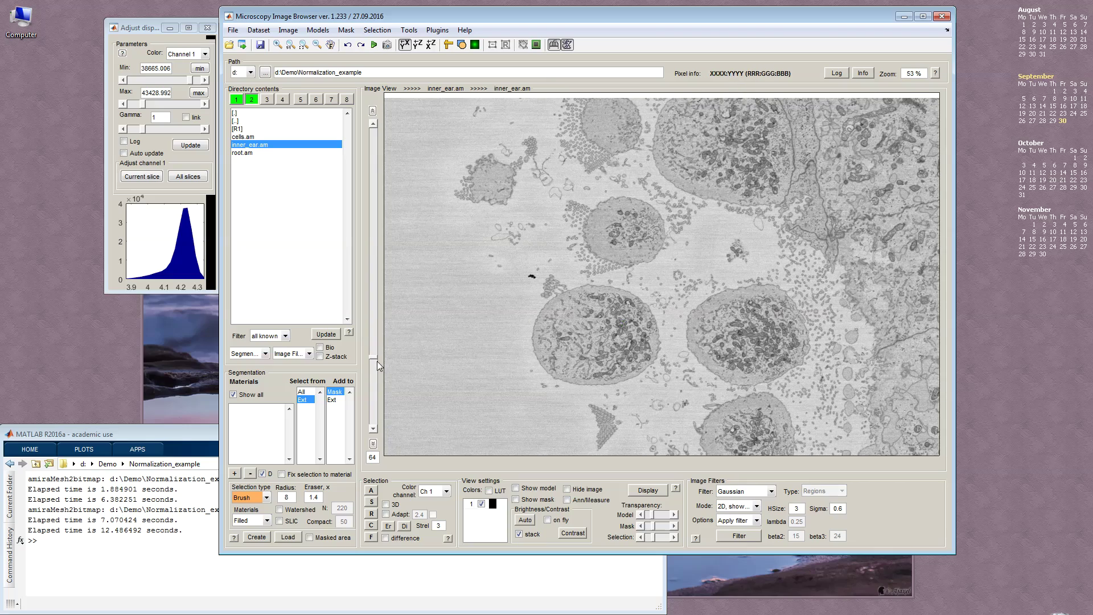
{"action": "scroll", "coordinate": [374, 357], "scroll_direction": "down", "scroll_amount": 6}
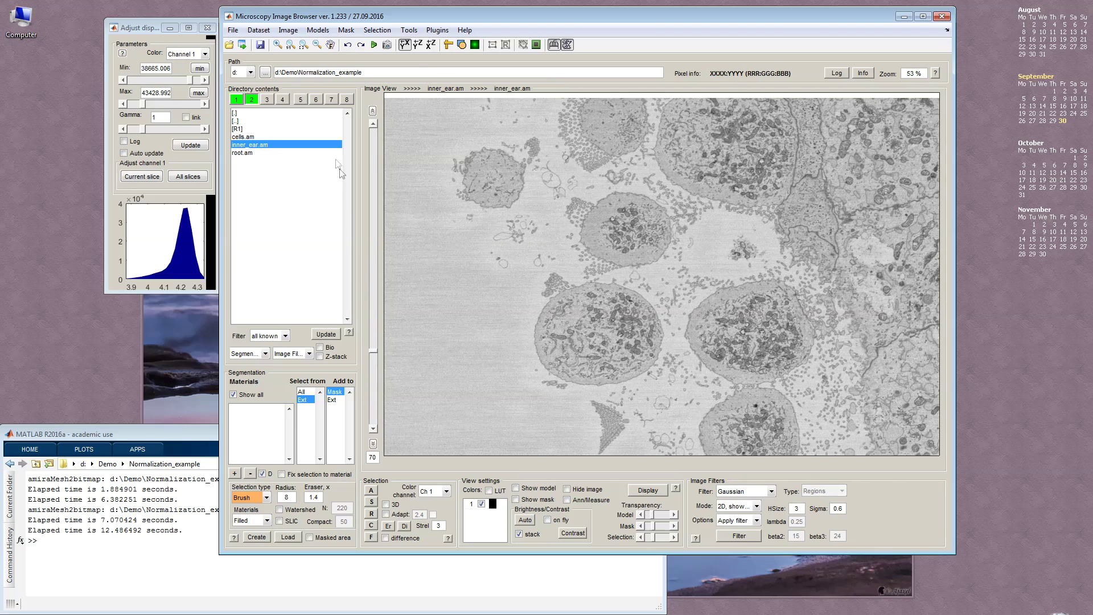
{"action": "left_click", "coordinate": [418, 45]}
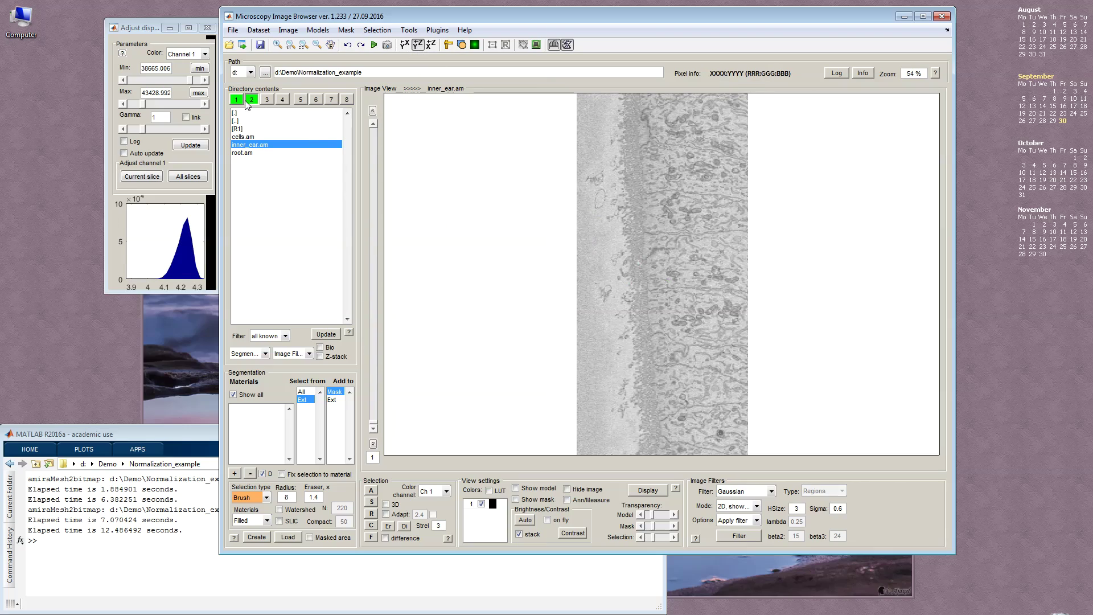
Try syncing buffer 2's view with another buffer and dismiss the wrong-buffer error.
{"action": "right_click", "coordinate": [247, 105]}
{"action": "left_click", "coordinate": [280, 130]}
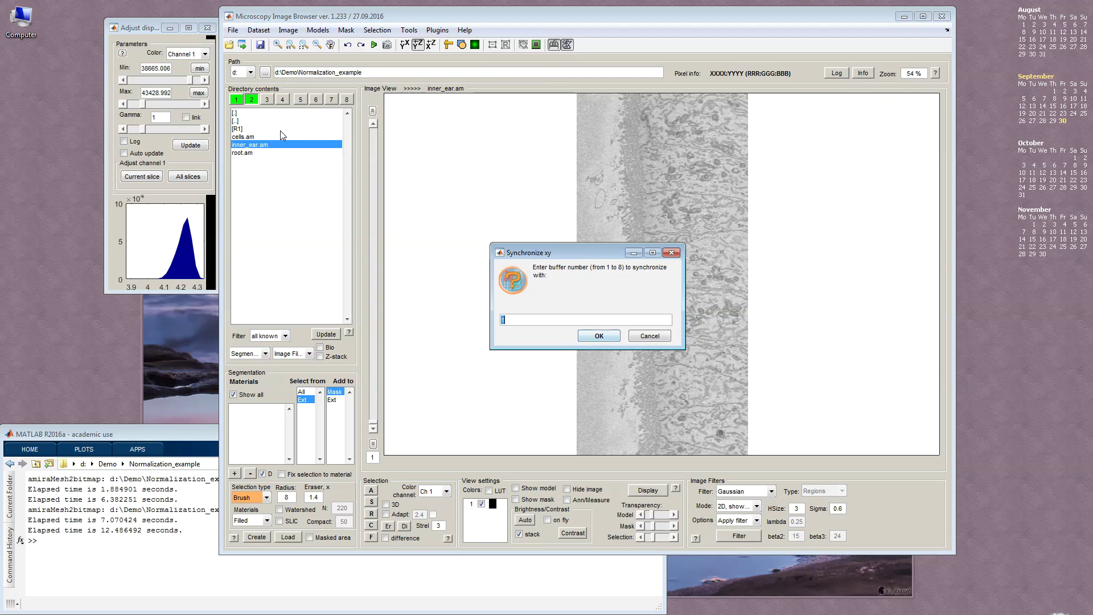
{"action": "key", "text": "Return"}
{"action": "left_click", "coordinate": [578, 250]}
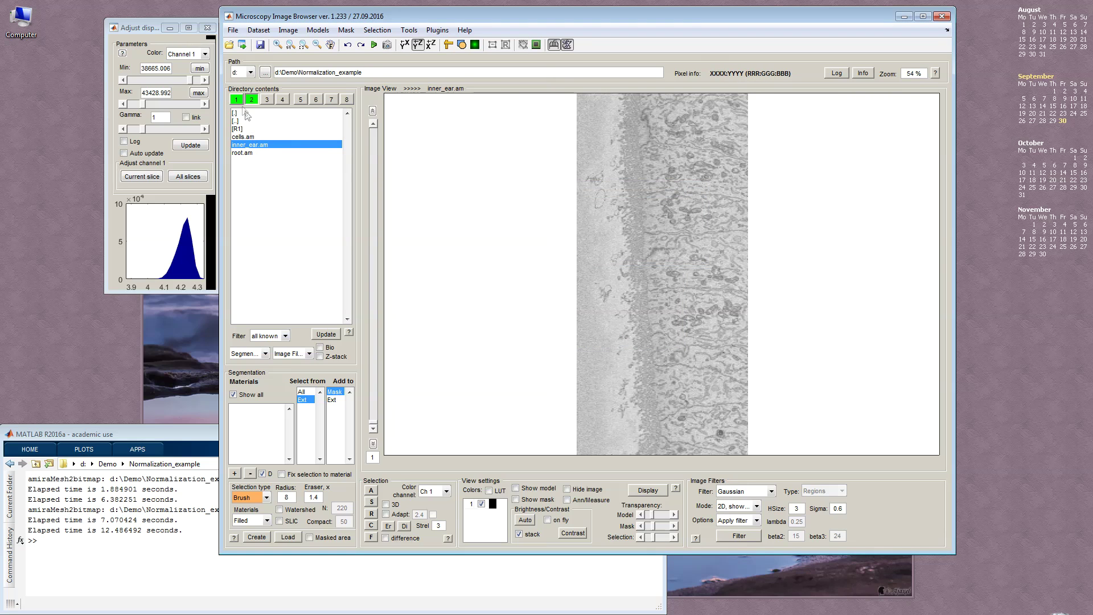
Switch between XY and side-on orientations, going to slice 1 of the stack.
{"action": "left_click", "coordinate": [404, 44]}
{"action": "left_click", "coordinate": [418, 44]}
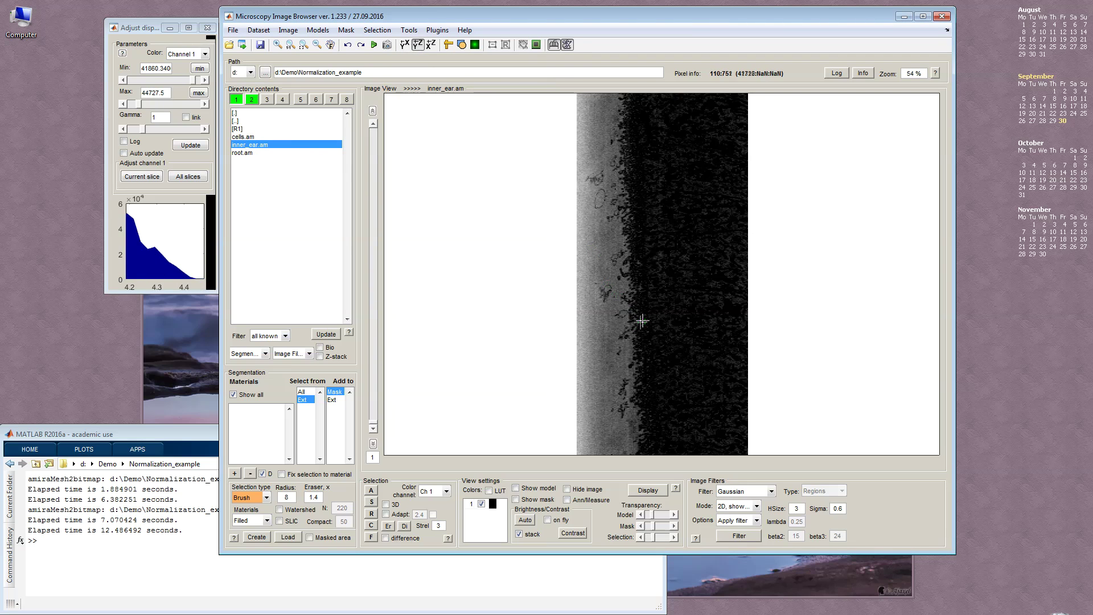
{"action": "scroll", "coordinate": [641, 321], "scroll_direction": "down", "scroll_amount": 5}
{"action": "key", "text": "alt+1"}
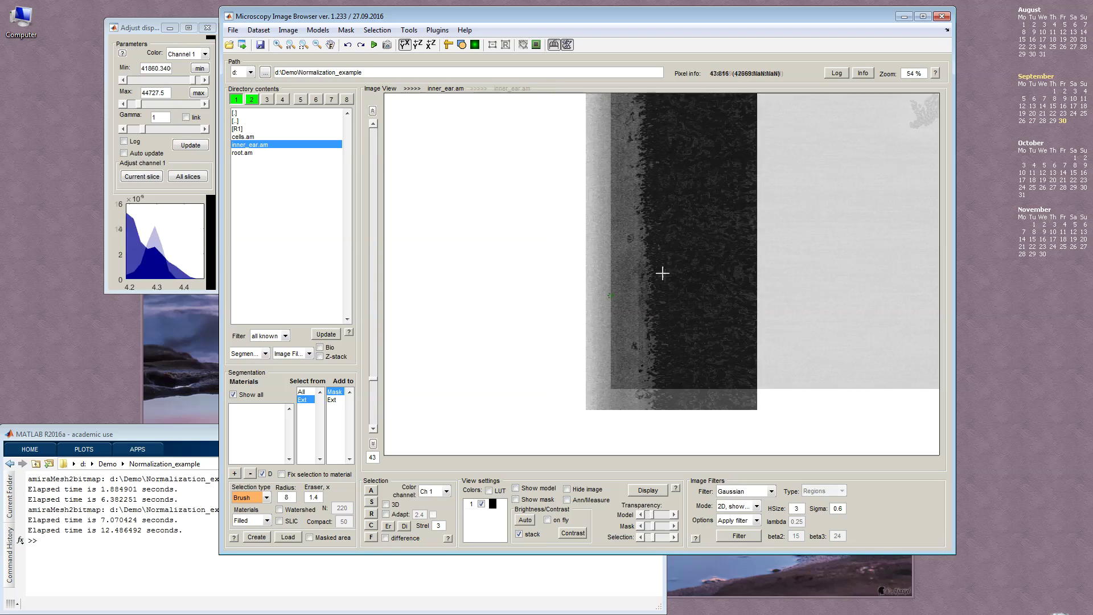
{"action": "left_click", "coordinate": [373, 444]}
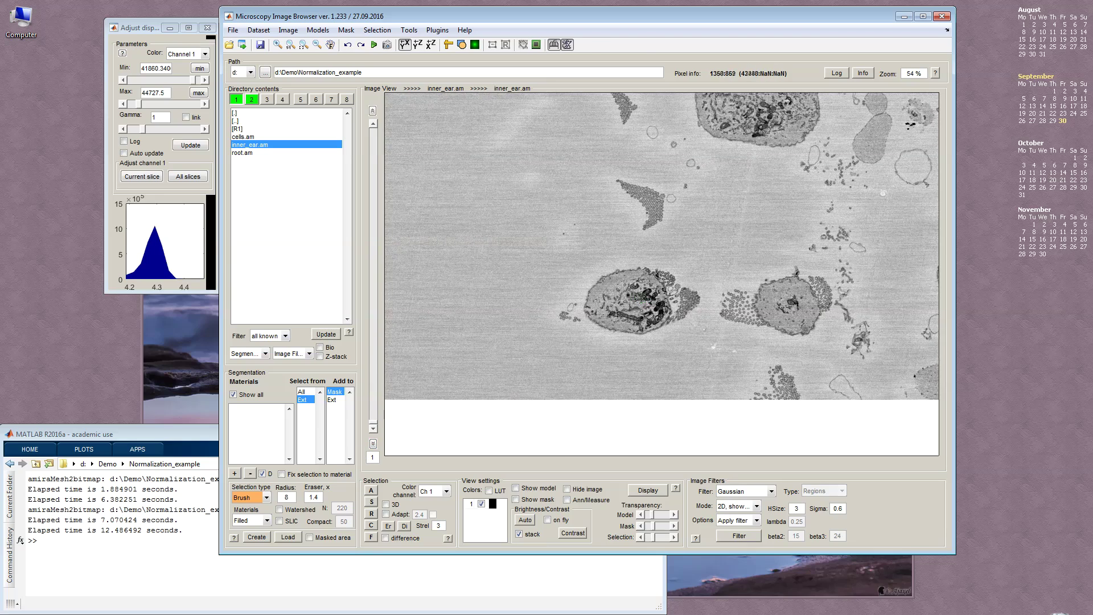
{"action": "key", "text": "alt+2"}
{"action": "scroll", "coordinate": [580, 307], "scroll_direction": "up", "scroll_amount": 4}
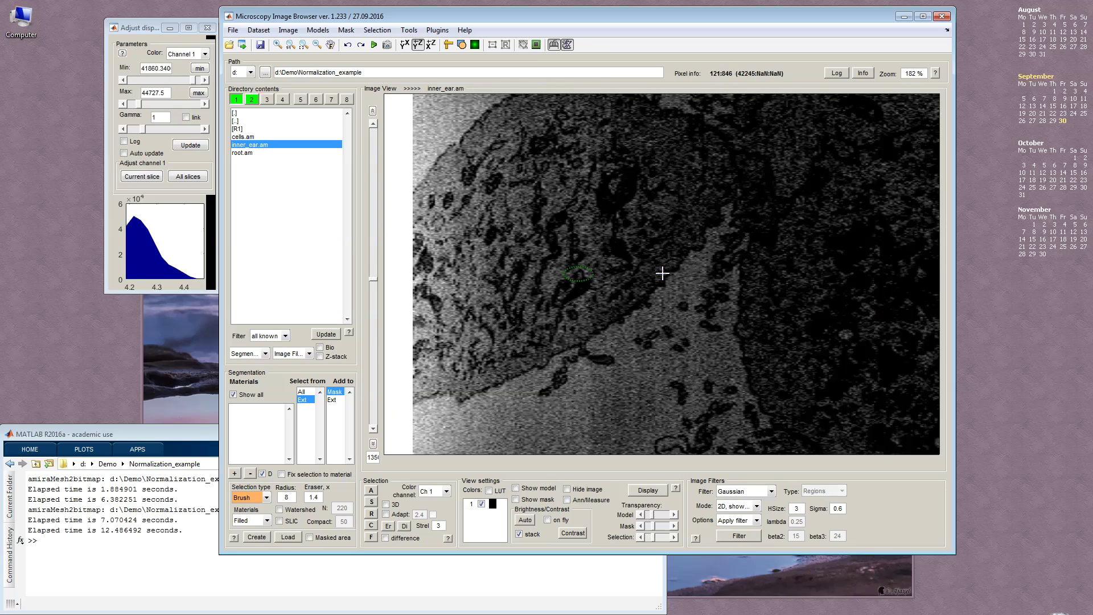
{"action": "scroll", "coordinate": [658, 298], "scroll_direction": "down", "scroll_amount": 2}
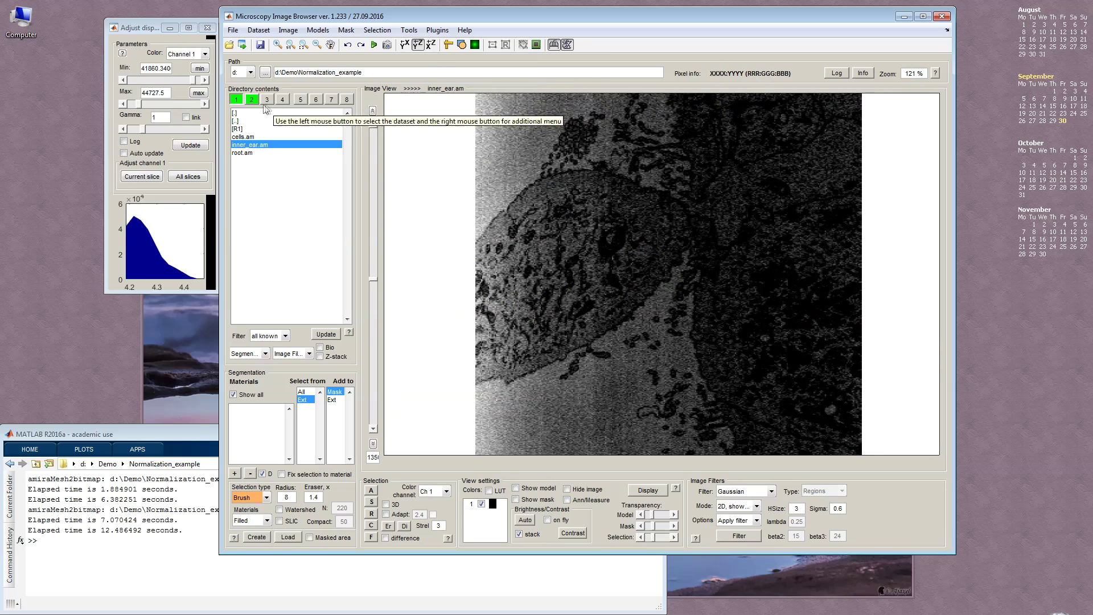
Sync buffer 2's x,y,z view with buffer 1 and toggle between the dark original and bright copy.
{"action": "left_click", "coordinate": [236, 99]}
{"action": "right_click", "coordinate": [252, 100]}
{"action": "left_click", "coordinate": [279, 132]}
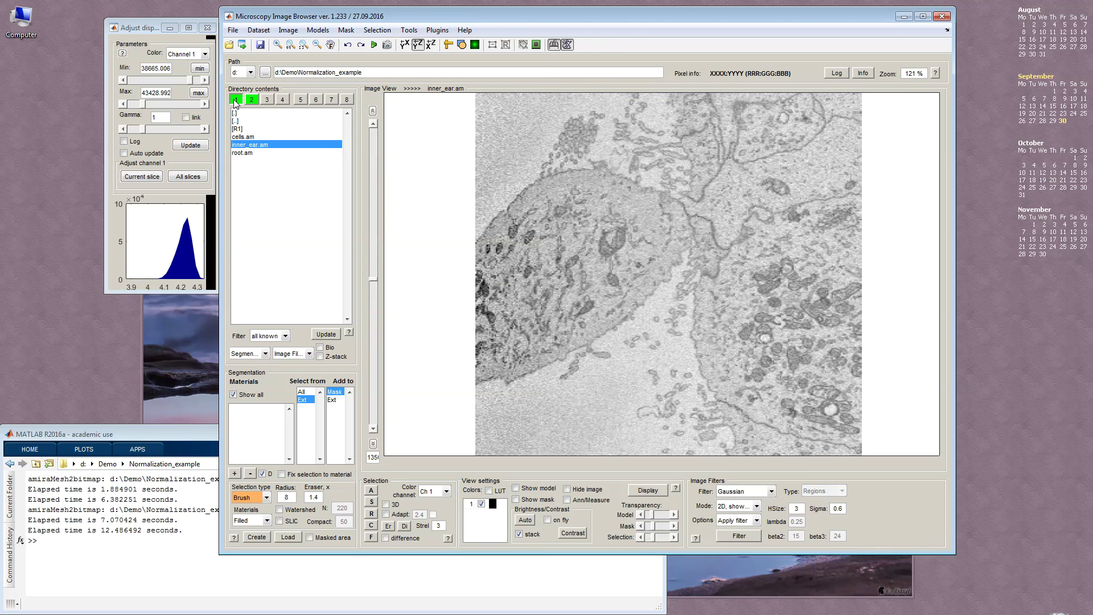
{"action": "left_click", "coordinate": [235, 100]}
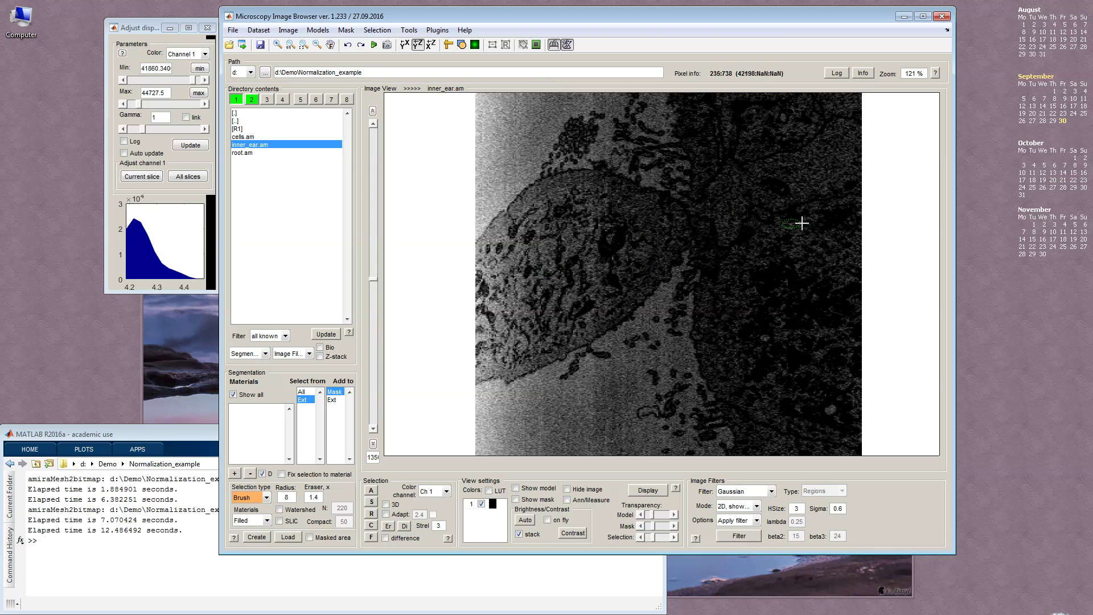
{"action": "left_click", "coordinate": [250, 98]}
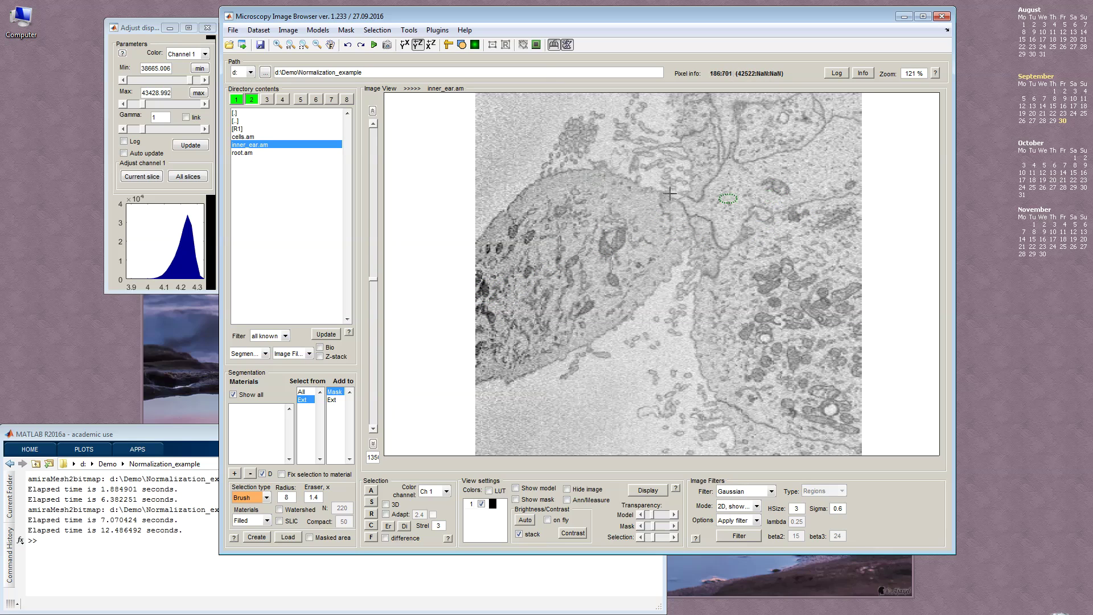
Duplicate the inner_ear.am dataset into buffer 3.
{"action": "right_click", "coordinate": [266, 100]}
{"action": "left_click", "coordinate": [267, 108]}
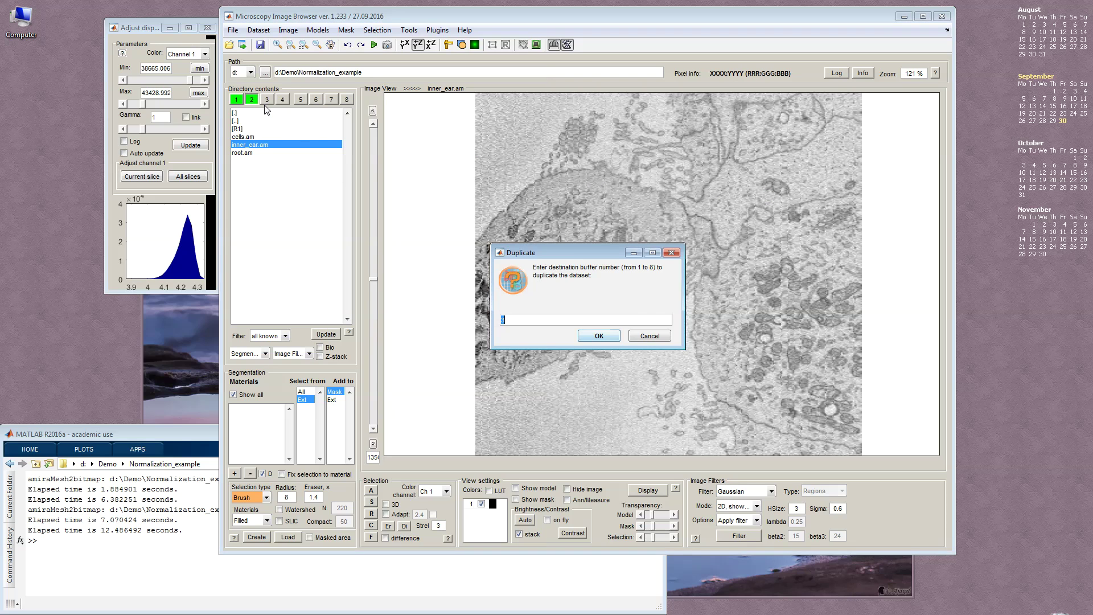
{"action": "key", "text": "Return"}
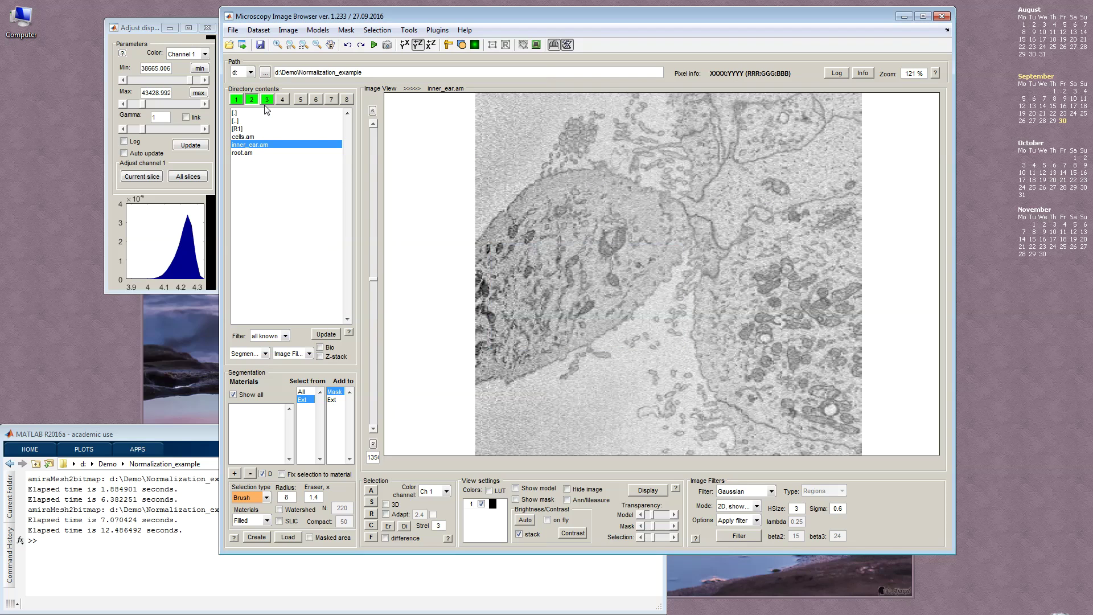
Show slice 1 in XY view and set the brush radius to 38.
{"action": "left_click", "coordinate": [405, 46]}
{"action": "left_click", "coordinate": [374, 445]}
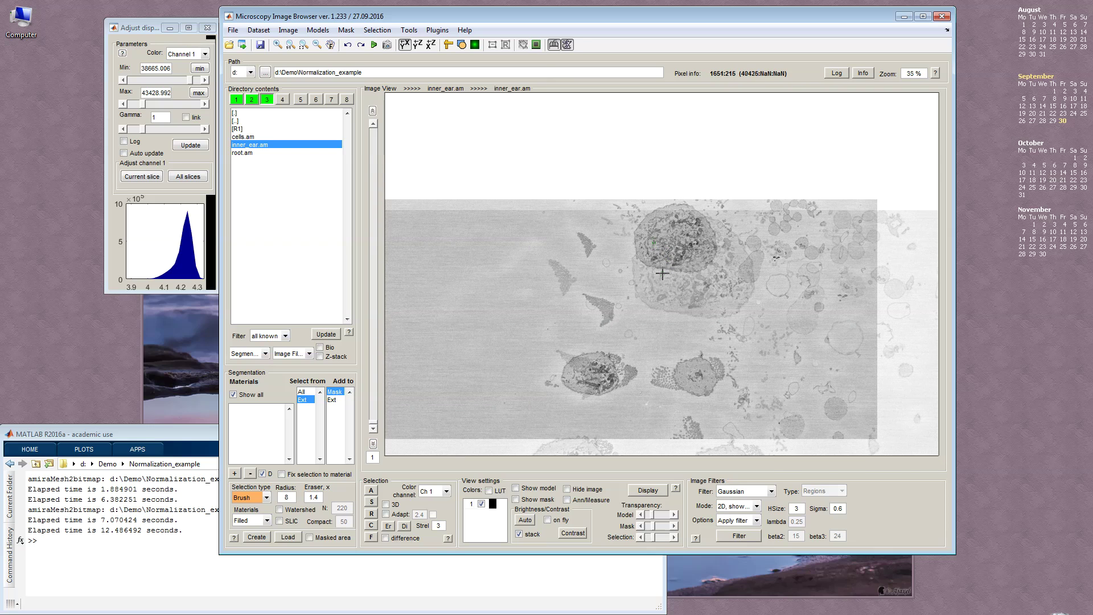
{"action": "scroll", "coordinate": [666, 245], "scroll_direction": "up", "scroll_amount": 2}
{"action": "key", "text": "d"}
{"action": "key", "text": "d"}
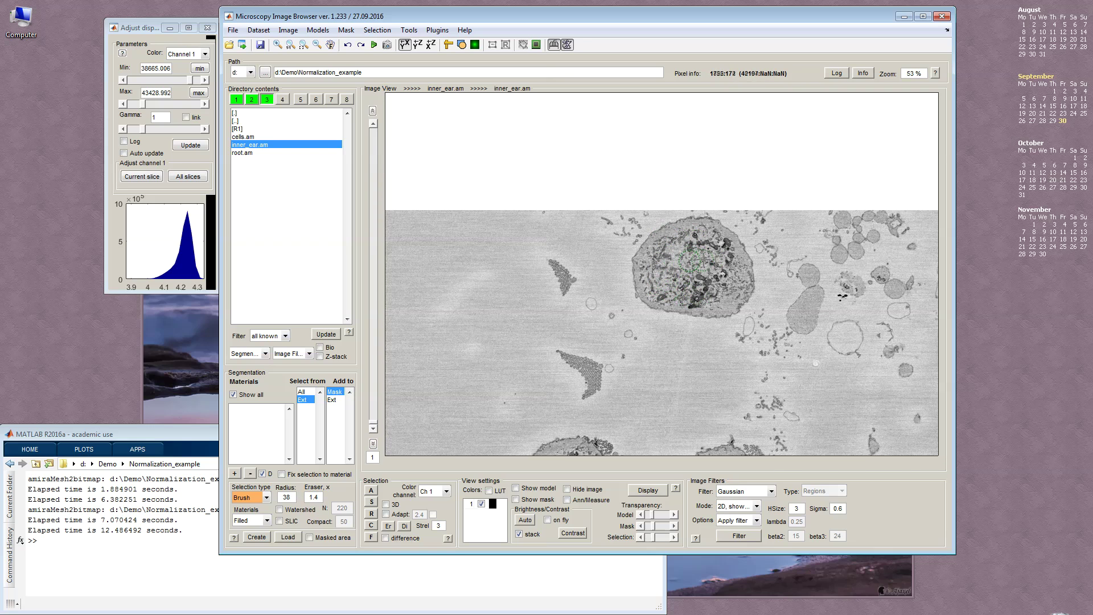
Paint and fill a brush selection over the cell on slices 1 and 64.
{"action": "left_click_drag", "start_coordinate": [679, 279], "coordinate": [649, 302]}
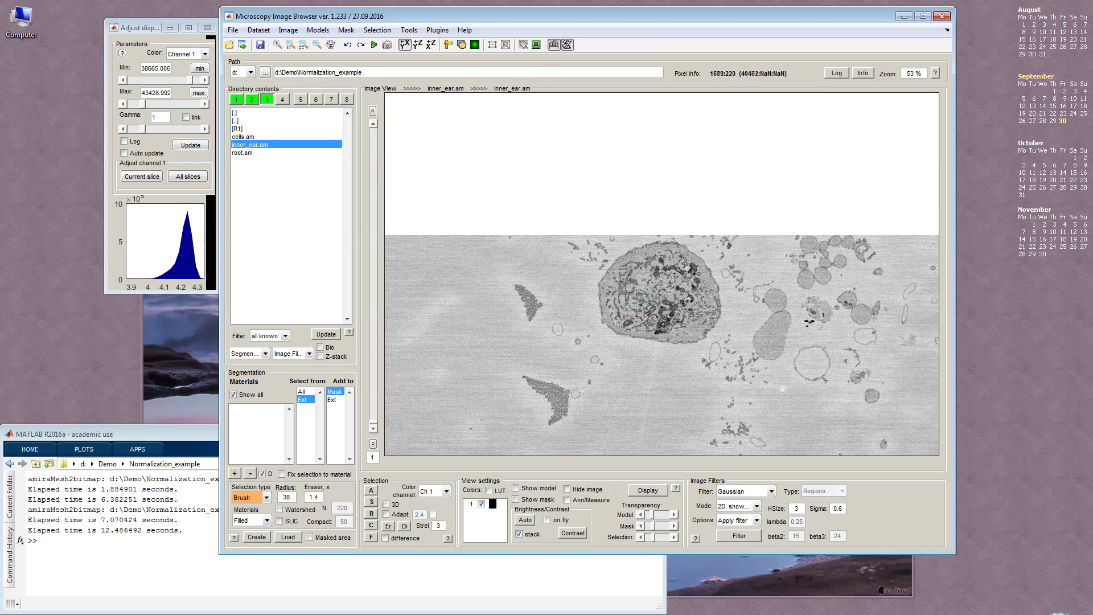
{"action": "mouse_move", "coordinate": [659, 317]}
{"action": "left_mouse_down"}
{"action": "mouse_move", "coordinate": [630, 295]}
{"action": "mouse_move", "coordinate": [642, 271]}
{"action": "mouse_move", "coordinate": [675, 275]}
{"action": "mouse_move", "coordinate": [691, 305]}
{"action": "mouse_move", "coordinate": [660, 320]}
{"action": "left_mouse_up"}
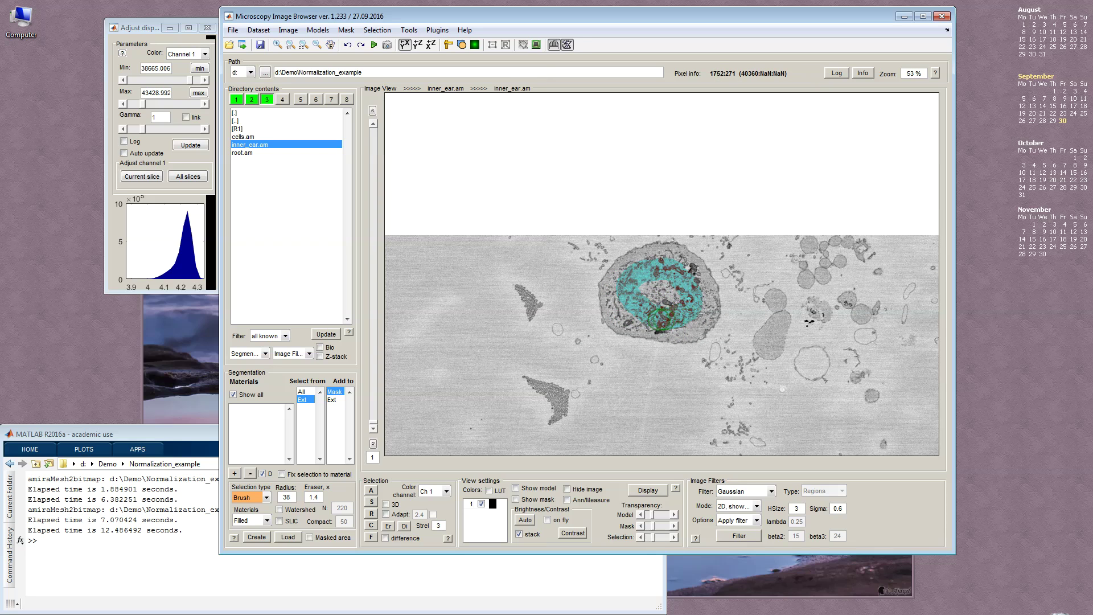
{"action": "key", "text": "f"}
{"action": "scroll", "coordinate": [673, 293], "scroll_direction": "down", "scroll_amount": 19}
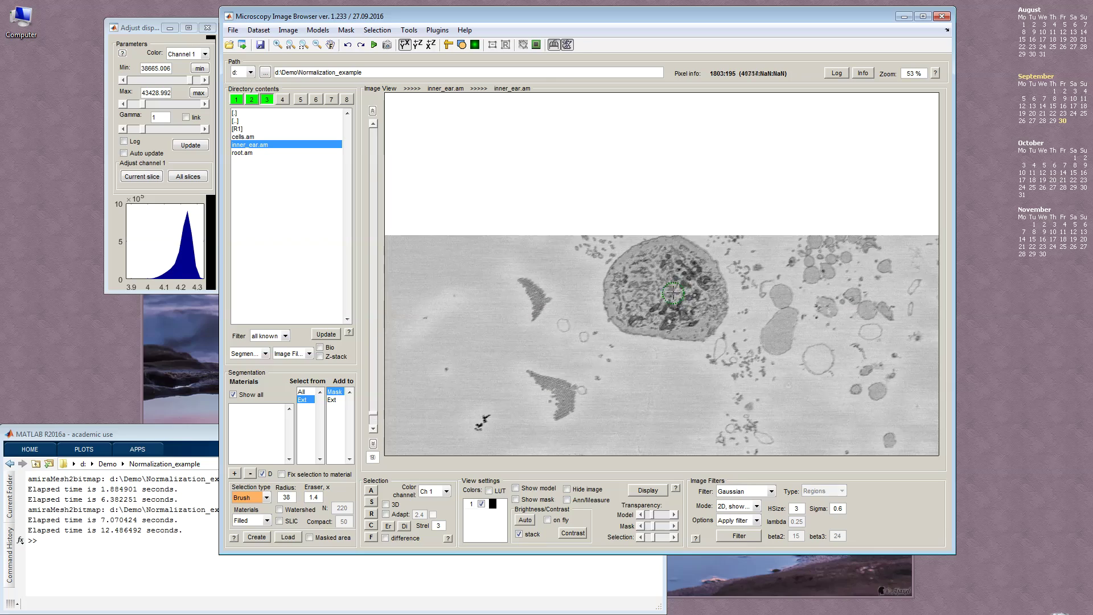
{"action": "scroll", "coordinate": [673, 294], "scroll_direction": "down", "scroll_amount": 20}
{"action": "mouse_move", "coordinate": [708, 306]}
{"action": "left_mouse_down"}
{"action": "mouse_move", "coordinate": [673, 286]}
{"action": "mouse_move", "coordinate": [715, 251]}
{"action": "mouse_move", "coordinate": [743, 297]}
{"action": "mouse_move", "coordinate": [706, 314]}
{"action": "left_mouse_up"}
{"action": "key", "text": "f"}
Paint filled selections over the same cell on slices 134 and 224, ending on slice 283.
{"action": "scroll", "coordinate": [642, 358], "scroll_direction": "down", "scroll_amount": 20}
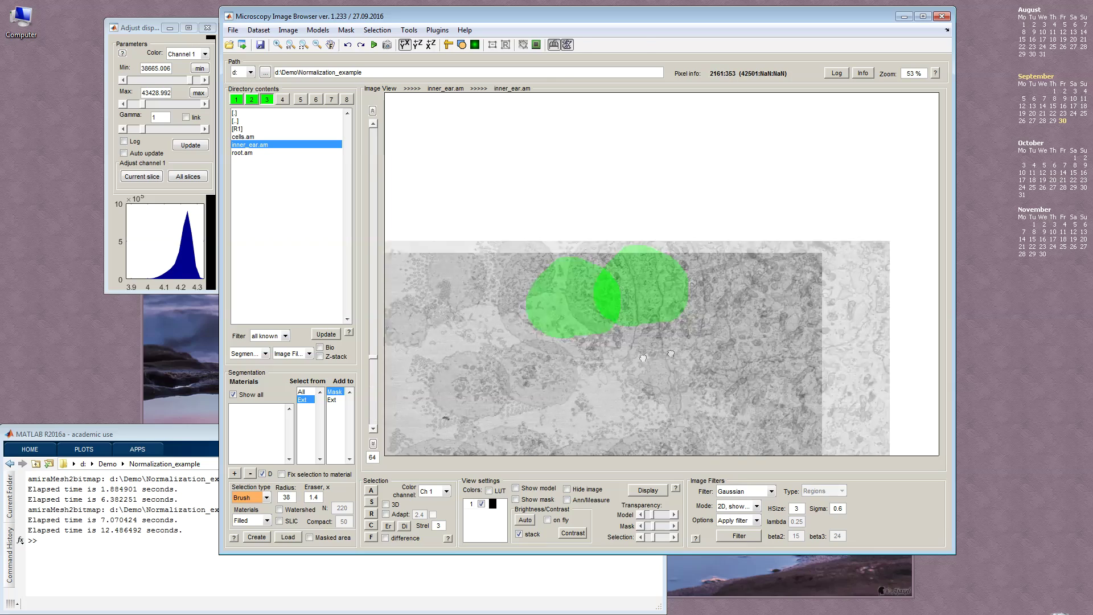
{"action": "scroll", "coordinate": [642, 358], "scroll_direction": "down", "scroll_amount": 20}
{"action": "mouse_move", "coordinate": [572, 326]}
{"action": "left_mouse_down"}
{"action": "mouse_move", "coordinate": [580, 273]}
{"action": "mouse_move", "coordinate": [628, 275]}
{"action": "mouse_move", "coordinate": [633, 301]}
{"action": "mouse_move", "coordinate": [581, 328]}
{"action": "left_mouse_up"}
{"action": "key", "text": "f"}
{"action": "scroll", "coordinate": [558, 327], "scroll_direction": "down", "scroll_amount": 20}
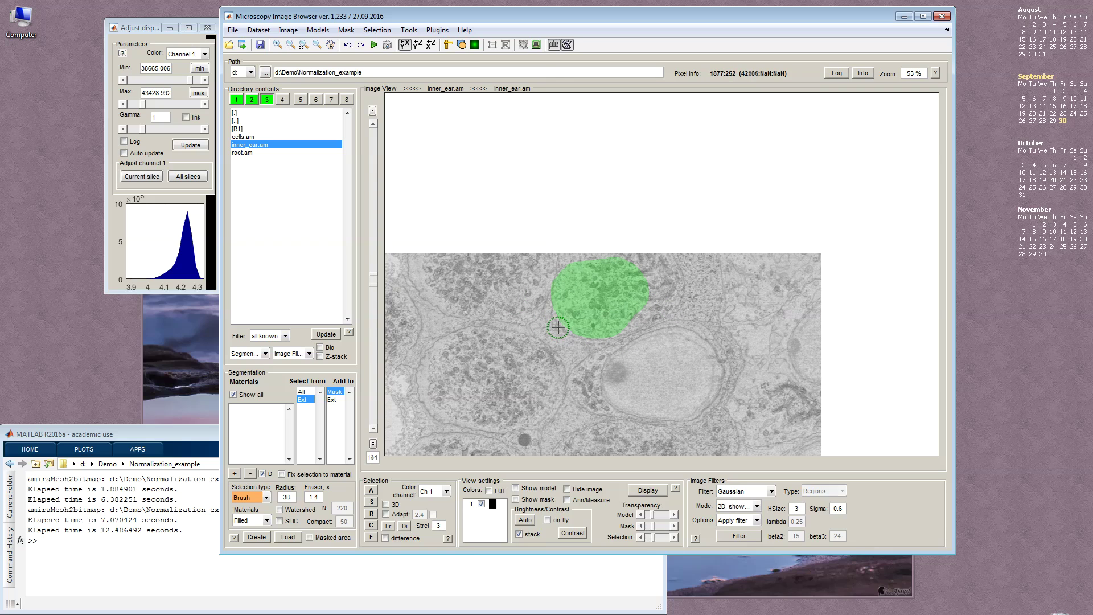
{"action": "scroll", "coordinate": [665, 340], "scroll_direction": "down", "scroll_amount": 20}
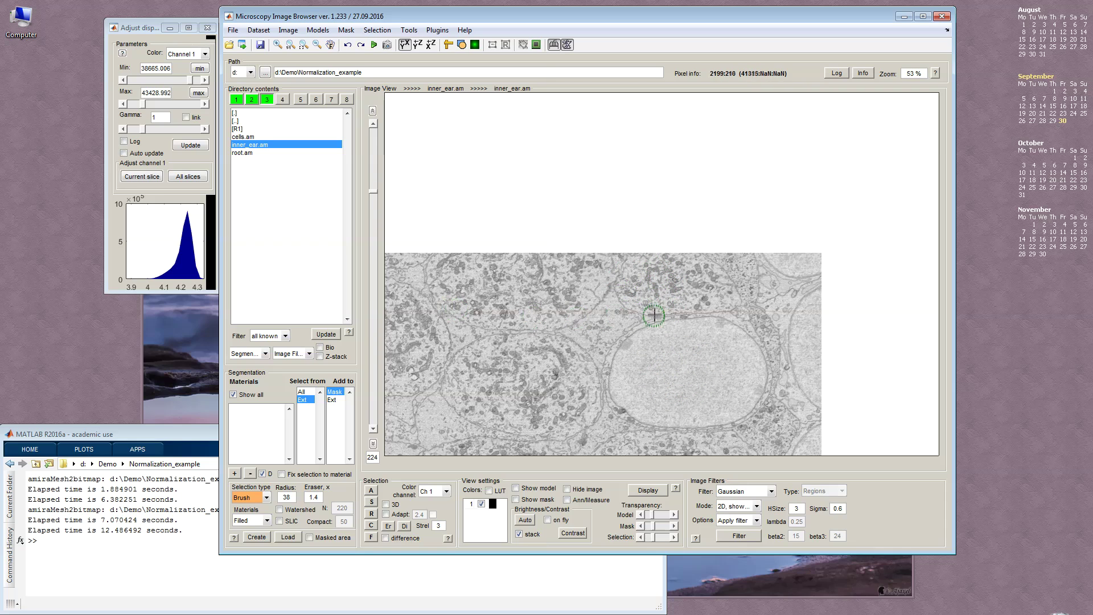
{"action": "mouse_move", "coordinate": [654, 316]}
{"action": "left_mouse_down"}
{"action": "mouse_move", "coordinate": [610, 305]}
{"action": "mouse_move", "coordinate": [683, 291]}
{"action": "mouse_move", "coordinate": [638, 307]}
{"action": "mouse_move", "coordinate": [632, 322]}
{"action": "mouse_move", "coordinate": [685, 305]}
{"action": "mouse_move", "coordinate": [661, 271]}
{"action": "mouse_move", "coordinate": [695, 317]}
{"action": "mouse_move", "coordinate": [644, 285]}
{"action": "mouse_move", "coordinate": [633, 310]}
{"action": "left_mouse_up"}
{"action": "scroll", "coordinate": [654, 361], "scroll_direction": "down", "scroll_amount": 20}
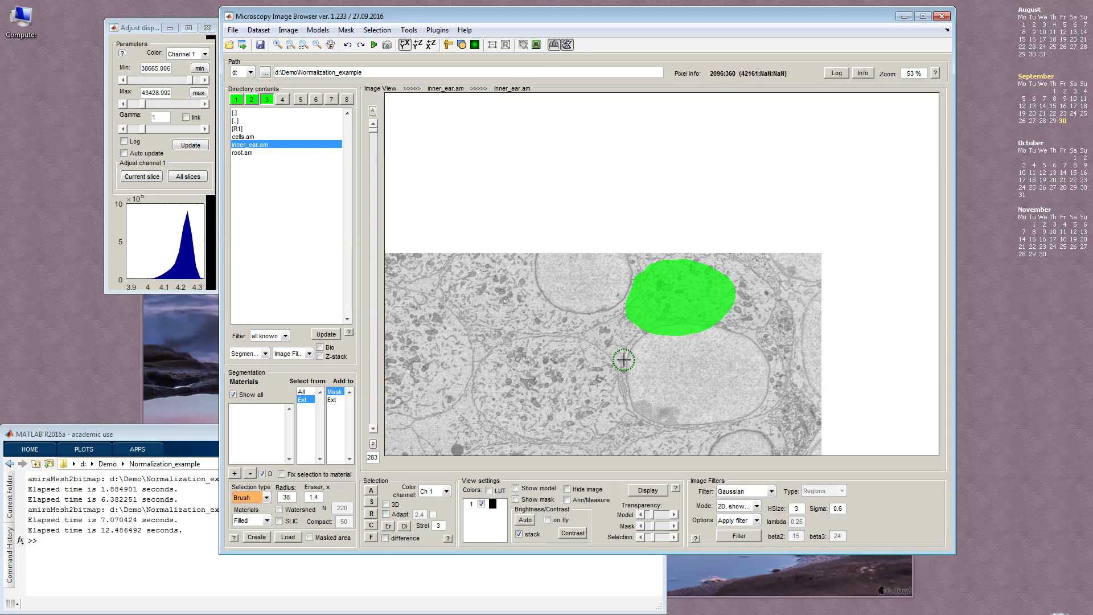
{"action": "scroll", "coordinate": [623, 360], "scroll_direction": "down", "scroll_amount": 3}
{"action": "scroll", "coordinate": [622, 361], "scroll_direction": "up", "scroll_amount": 3}
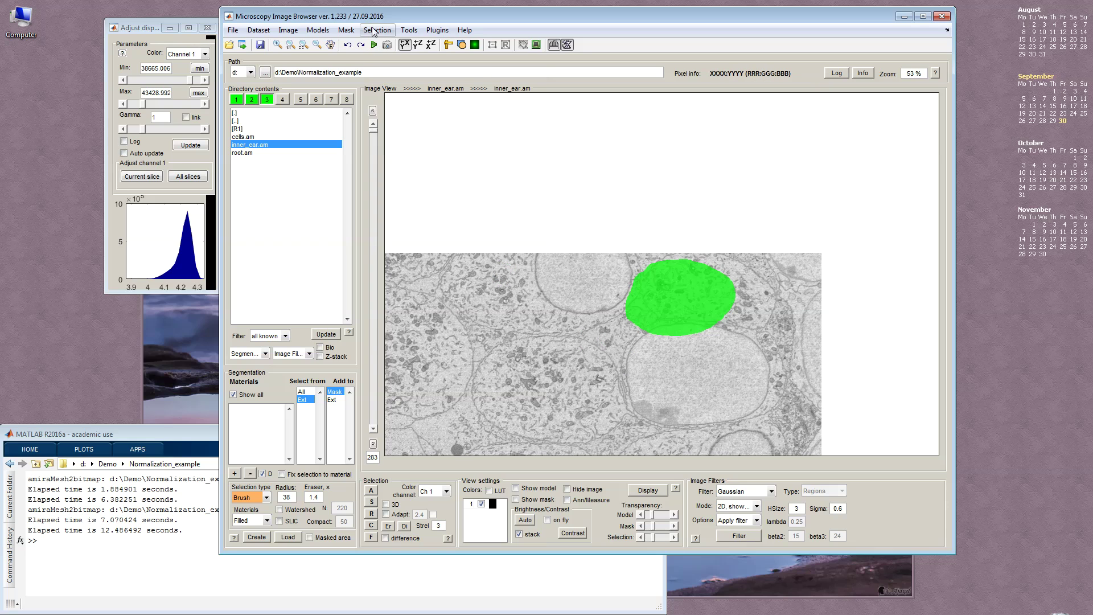
Interpolate the painted cell selections as a shape, then check the result on earlier slices.
{"action": "left_click", "coordinate": [373, 30]}
{"action": "left_click", "coordinate": [392, 96]}
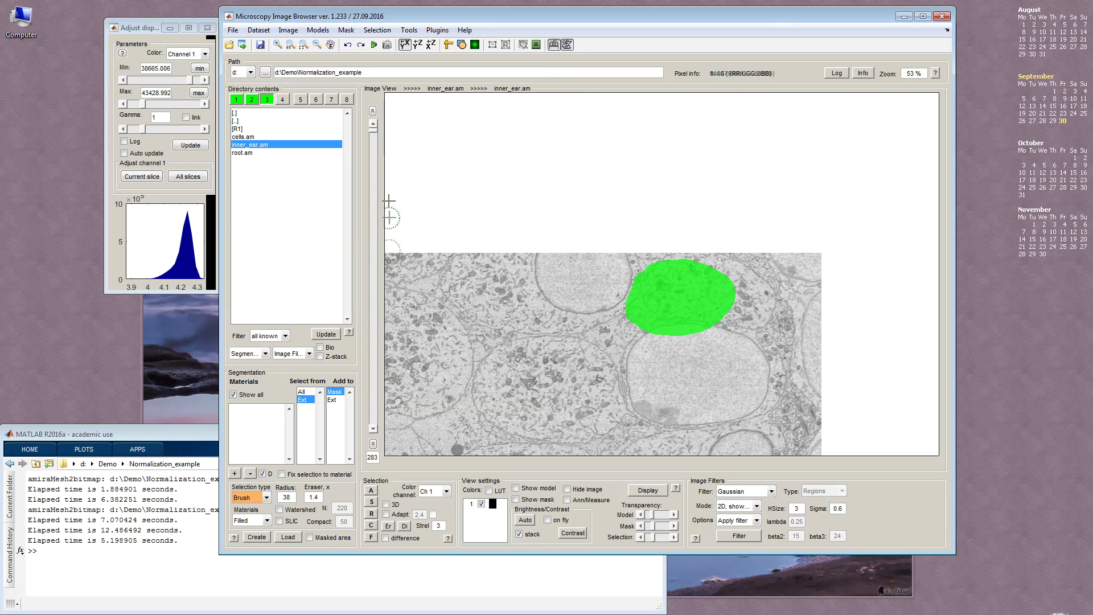
{"action": "left_click_drag", "start_coordinate": [375, 139], "coordinate": [388, 463]}
{"action": "left_click_drag", "start_coordinate": [461, 281], "coordinate": [529, 202]}
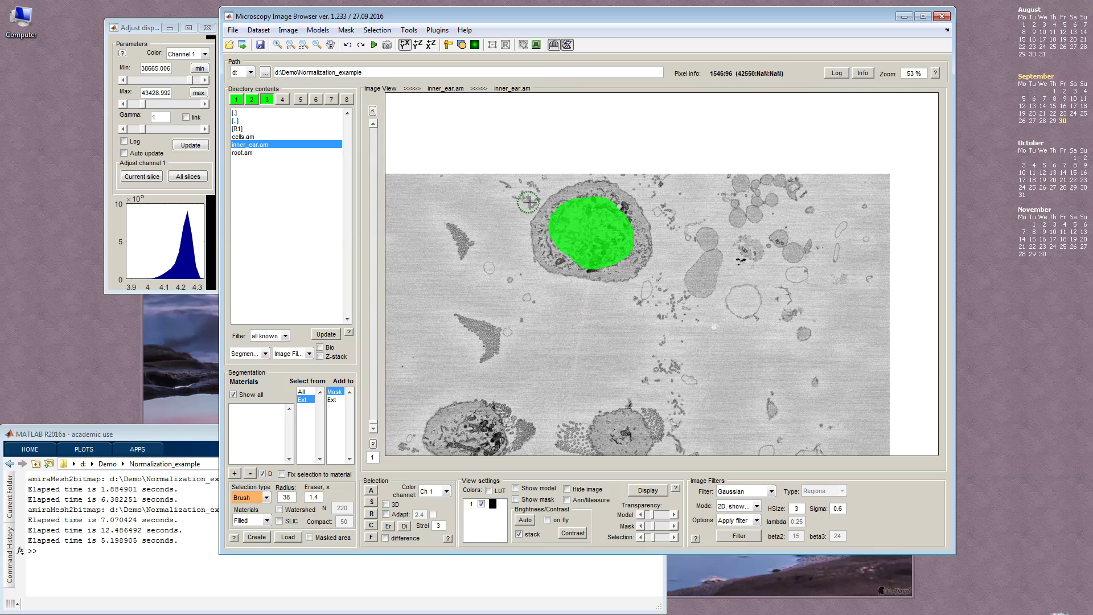
Run Normalize layers based on masked areas, using the cell selection as reference.
{"action": "left_click", "coordinate": [285, 31]}
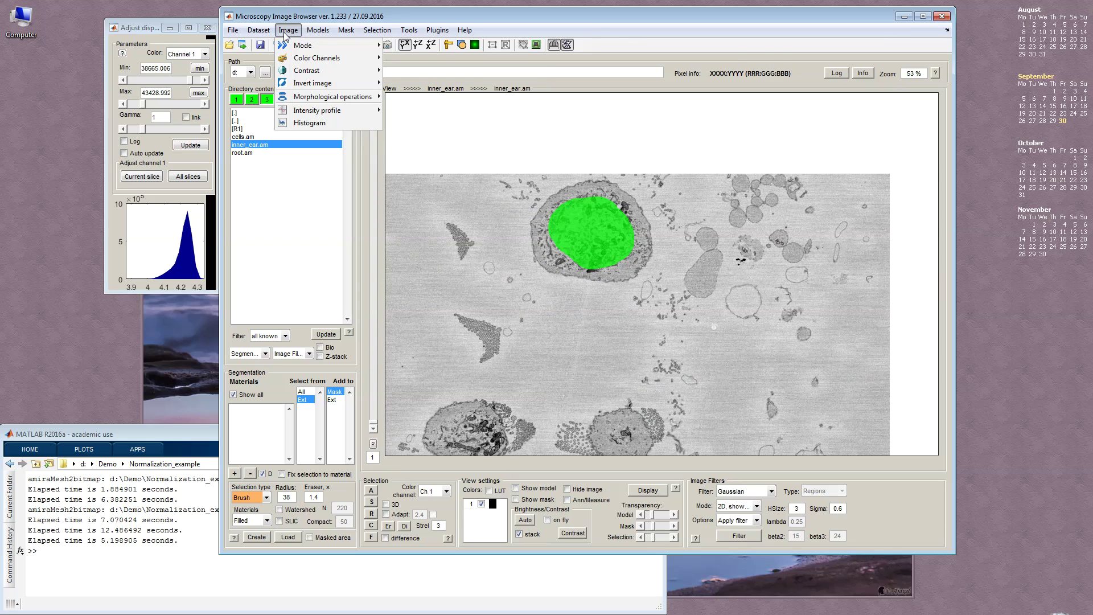
{"action": "mouse_move", "coordinate": [303, 71]}
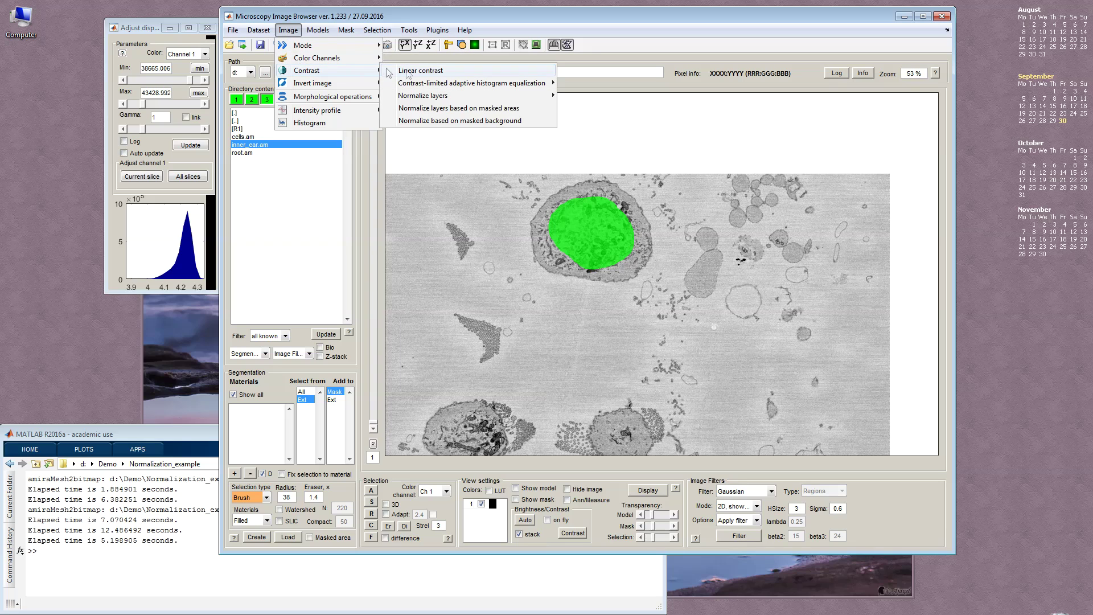
{"action": "left_click", "coordinate": [496, 109]}
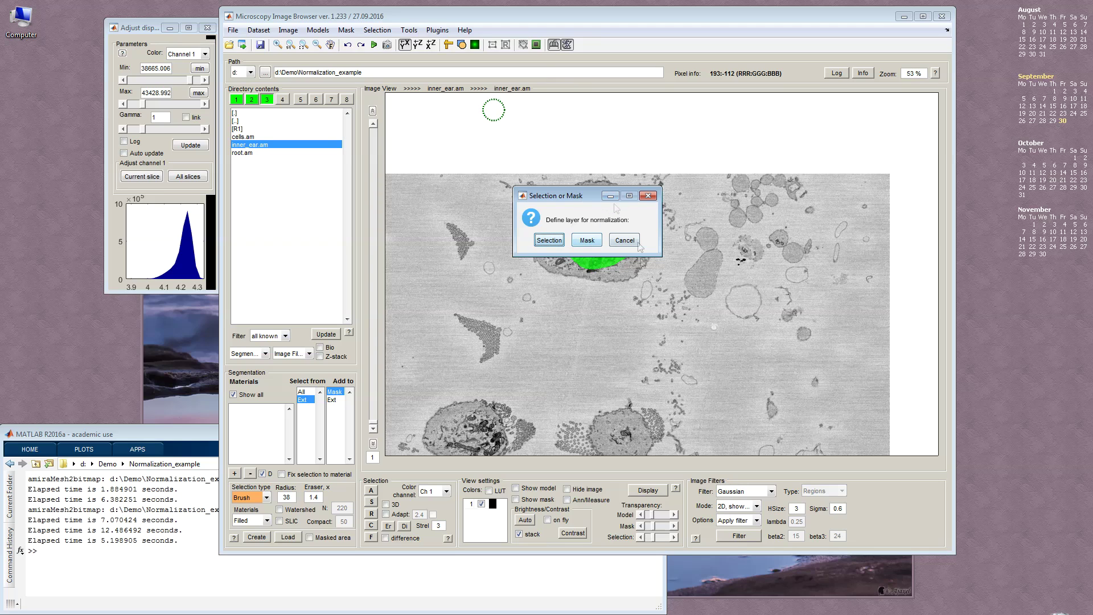
{"action": "left_click", "coordinate": [551, 242]}
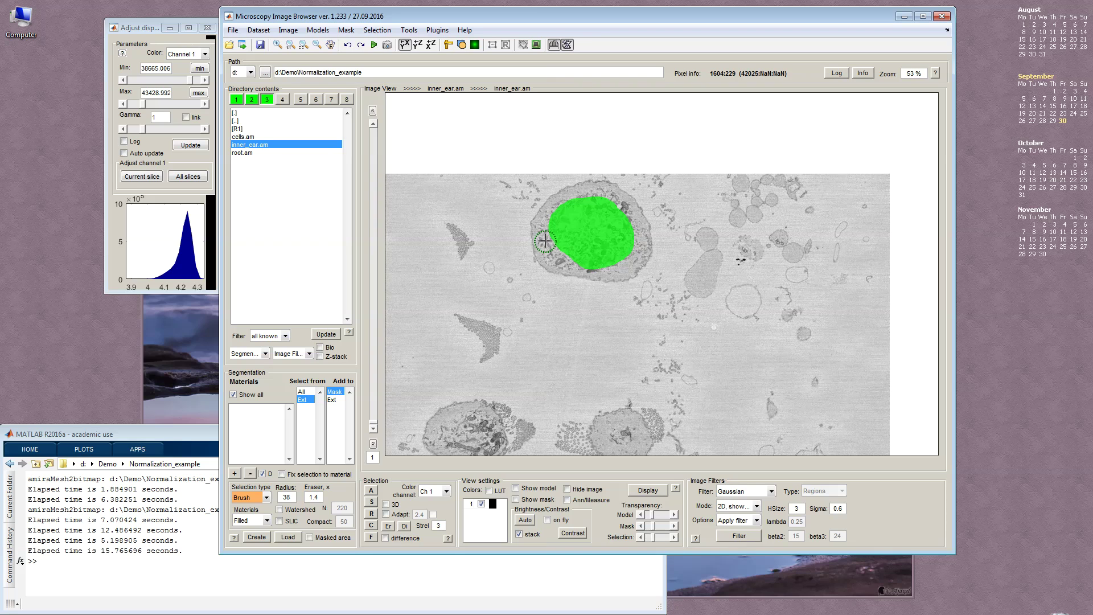
Raise the histogram Min and lower Max, then browse later slices to check brightness.
{"action": "left_click_drag", "start_coordinate": [557, 280], "coordinate": [557, 238]}
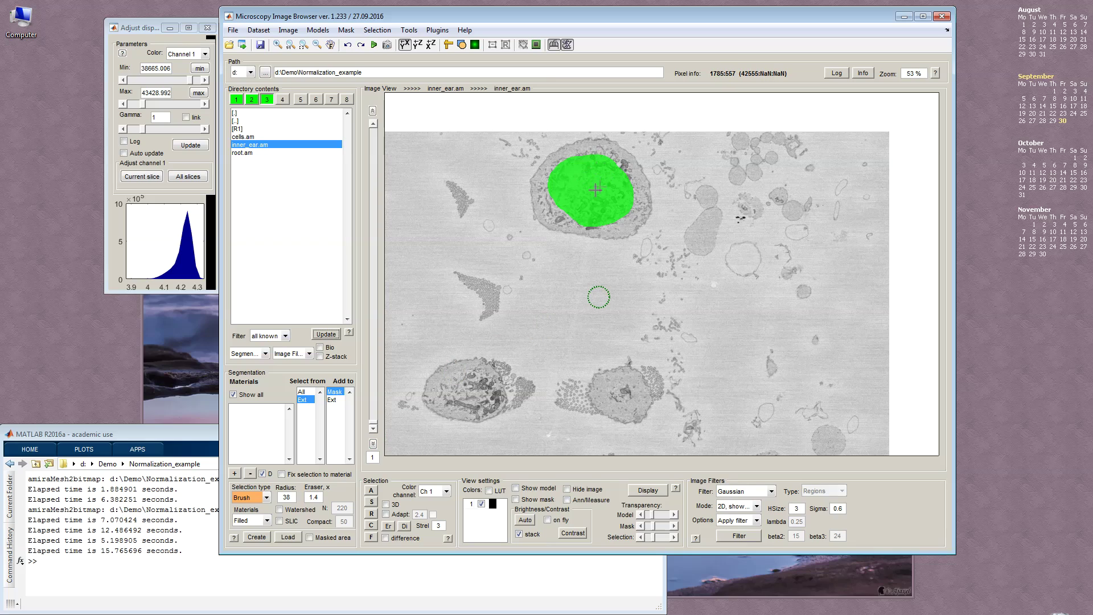
{"action": "scroll", "coordinate": [584, 367], "scroll_direction": "up", "scroll_amount": 6}
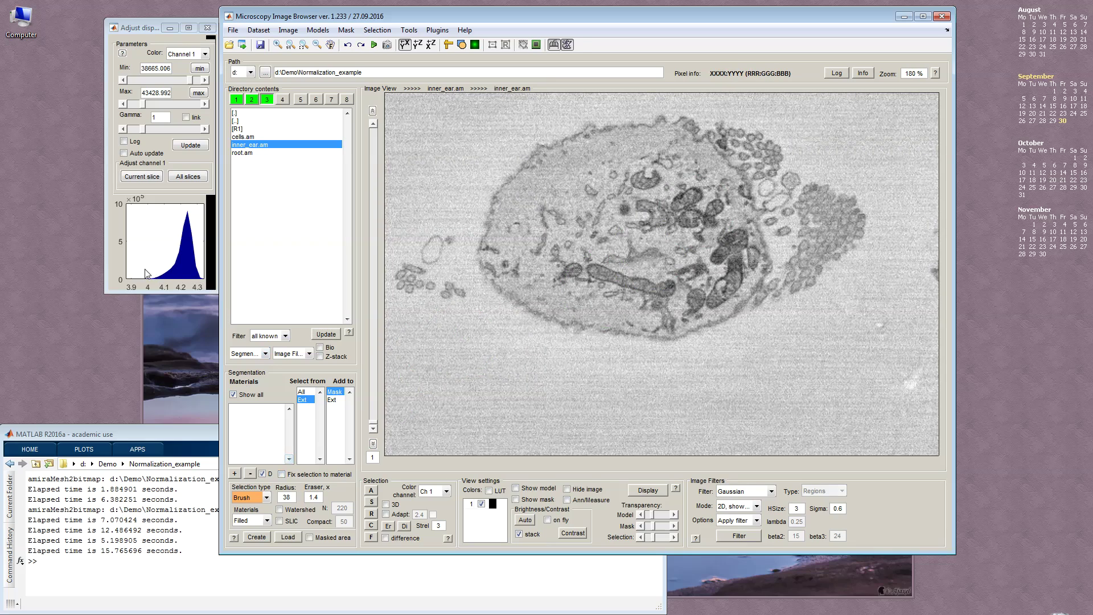
{"action": "left_click", "coordinate": [146, 274]}
{"action": "right_click", "coordinate": [200, 273]}
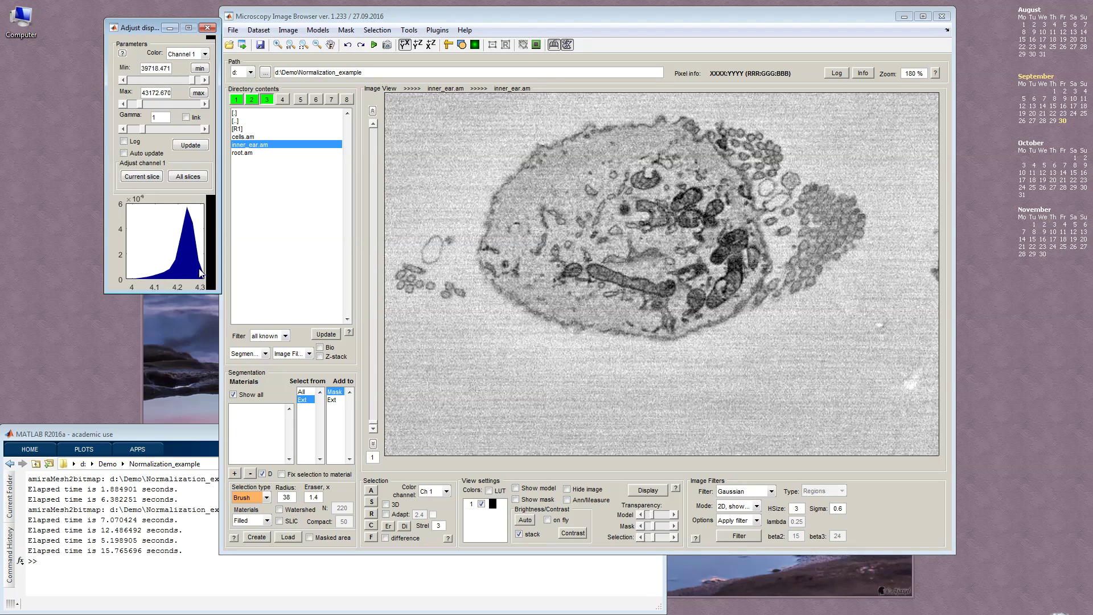
{"action": "scroll", "coordinate": [515, 379], "scroll_direction": "down", "scroll_amount": 3}
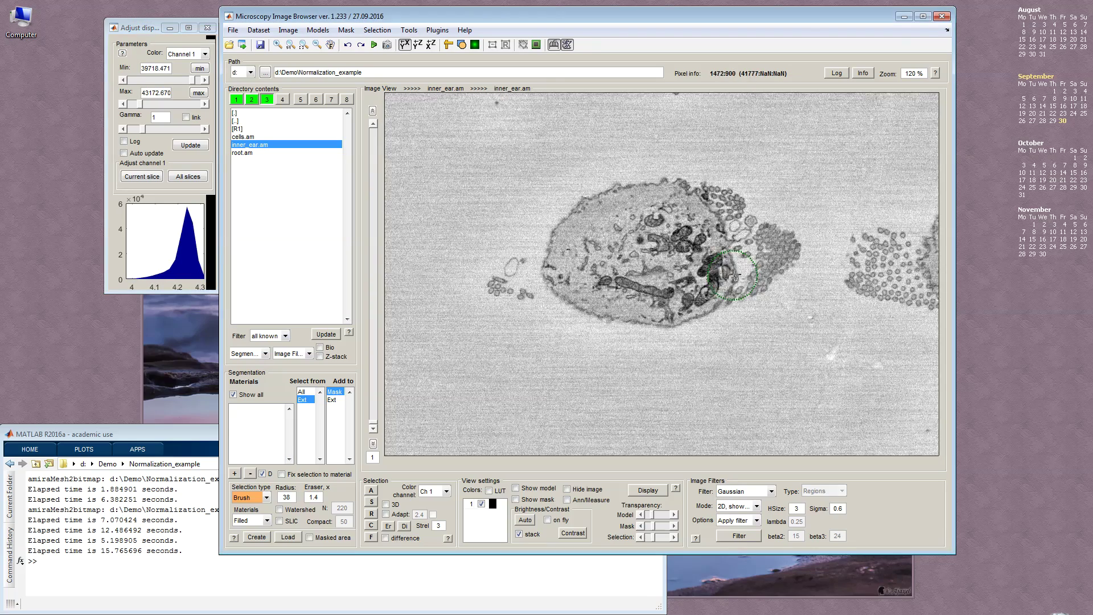
{"action": "left_click", "coordinate": [373, 393]}
{"action": "left_click_drag", "start_coordinate": [374, 390], "coordinate": [374, 173]}
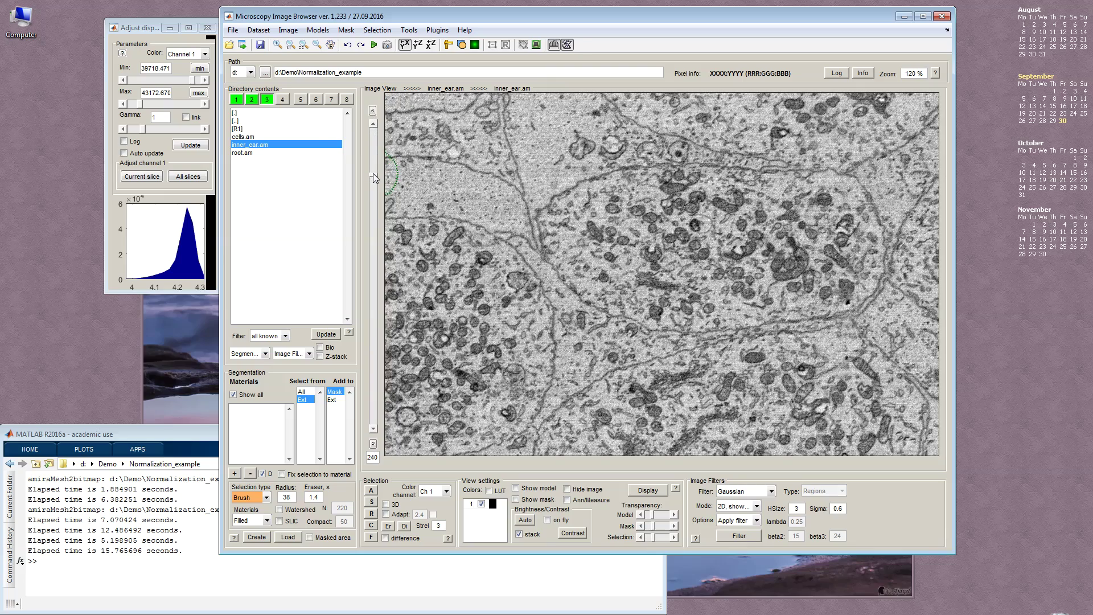
Switch to ZX orientation and sync the view from buffer 3 to the other datasets.
{"action": "left_click", "coordinate": [418, 45]}
{"action": "right_click", "coordinate": [268, 99]}
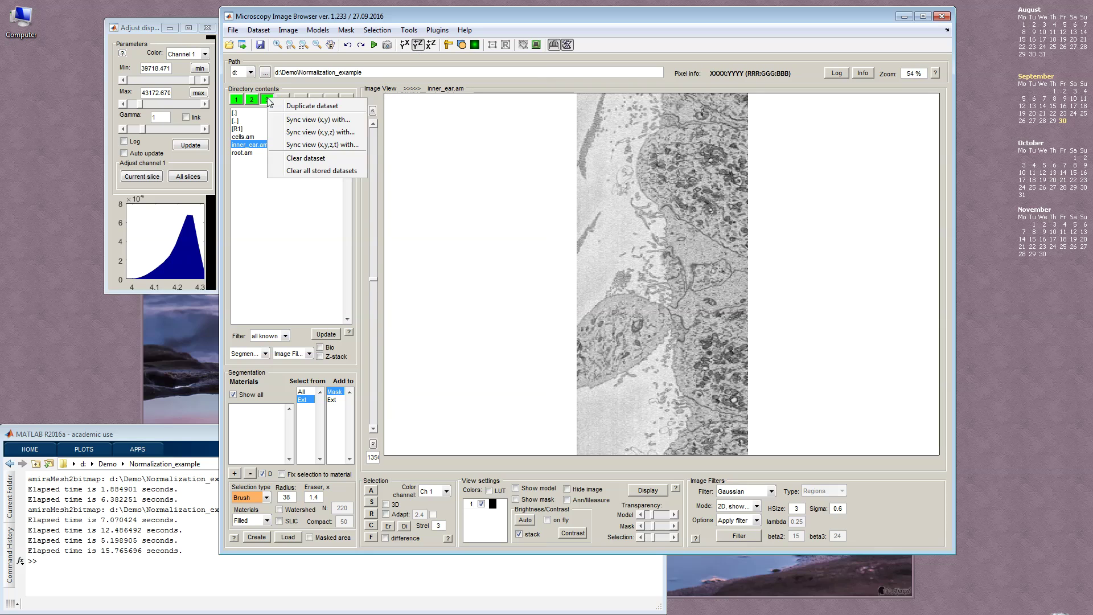
{"action": "left_click", "coordinate": [303, 133]}
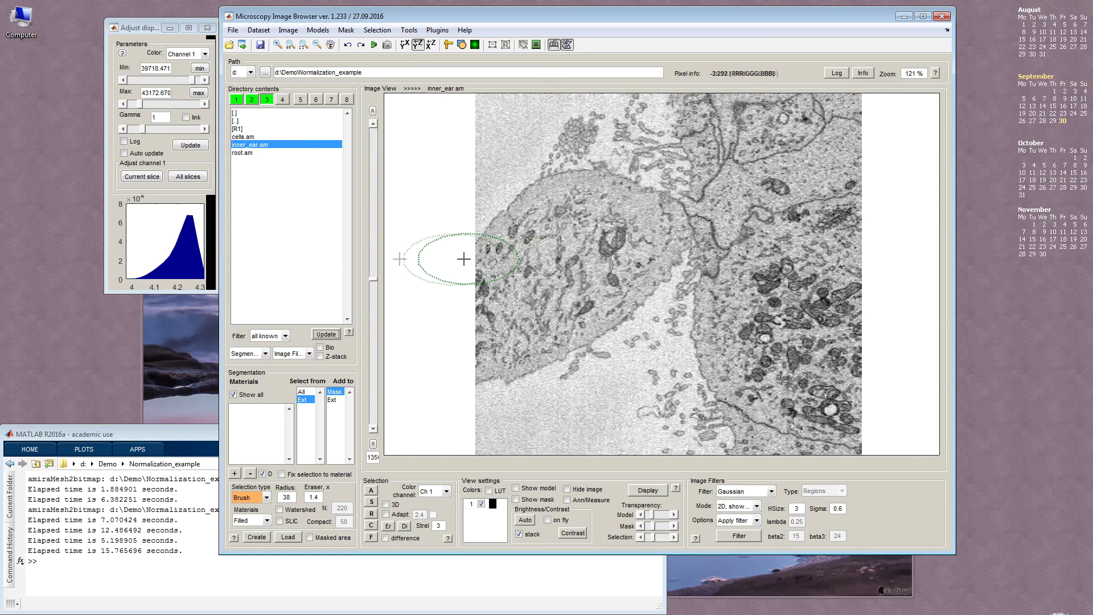
Compare side sections of buffers 1, 2 and 3, then return to XY slices.
{"action": "left_click", "coordinate": [239, 101]}
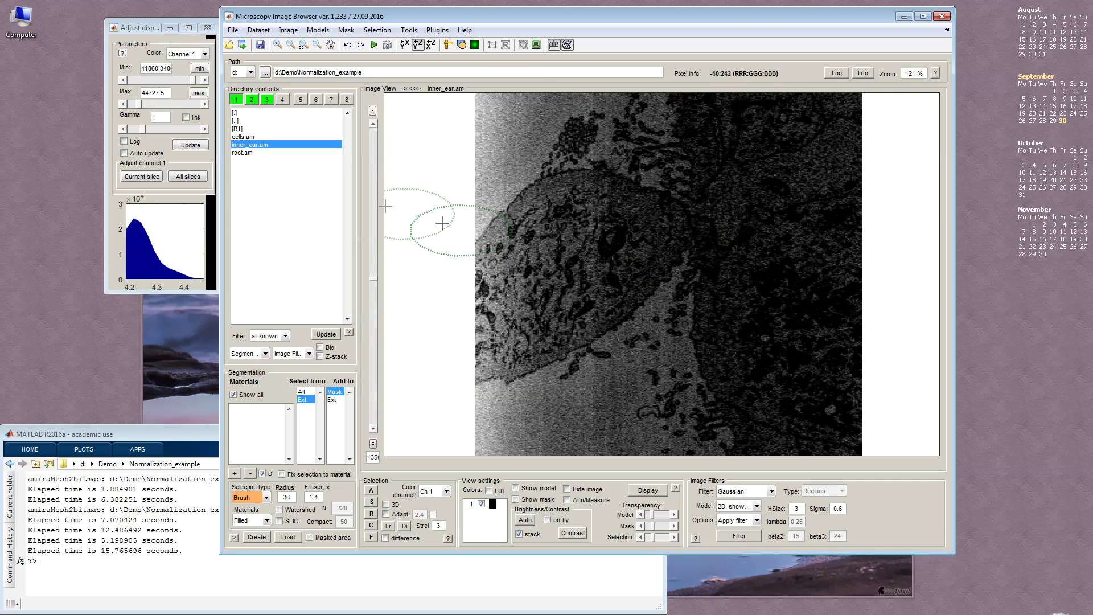
{"action": "left_click", "coordinate": [250, 102]}
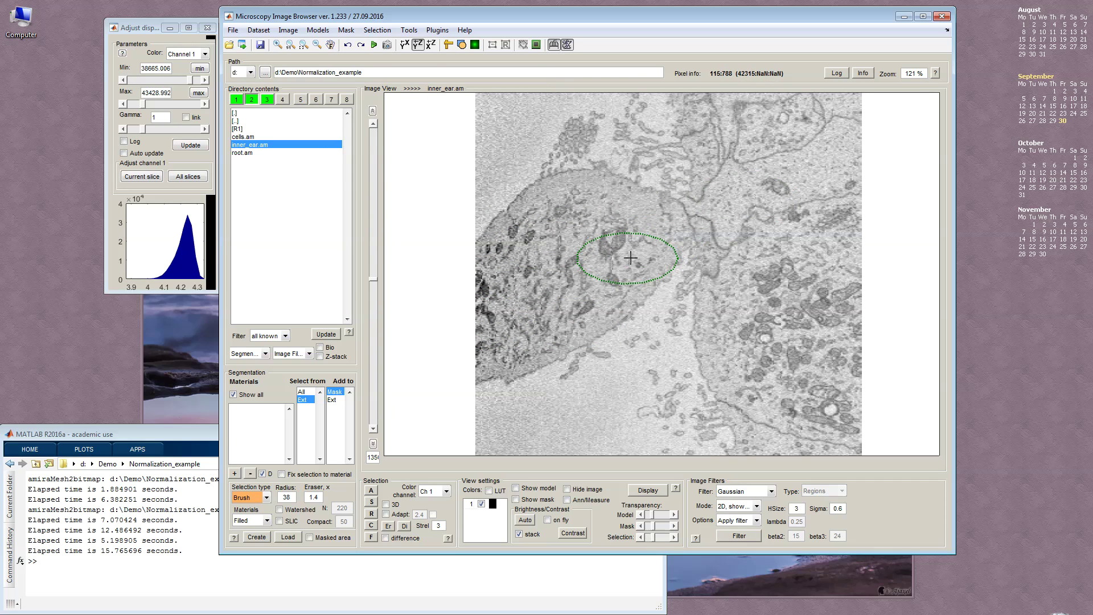
{"action": "left_click", "coordinate": [268, 101]}
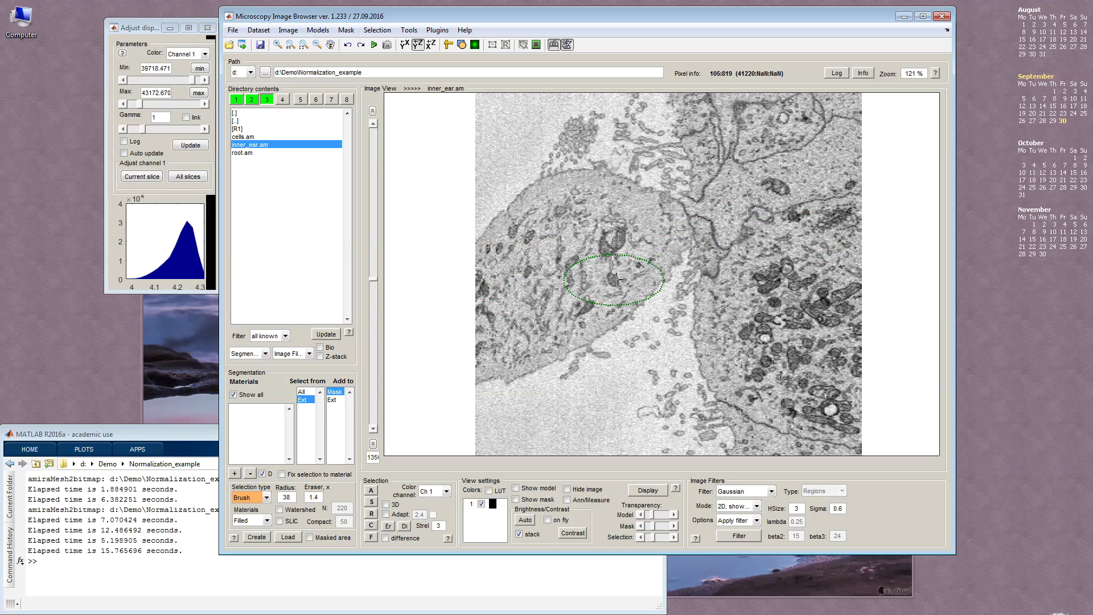
{"action": "scroll", "coordinate": [617, 279], "scroll_direction": "down", "scroll_amount": 1}
{"action": "scroll", "coordinate": [616, 279], "scroll_direction": "down", "scroll_amount": 3}
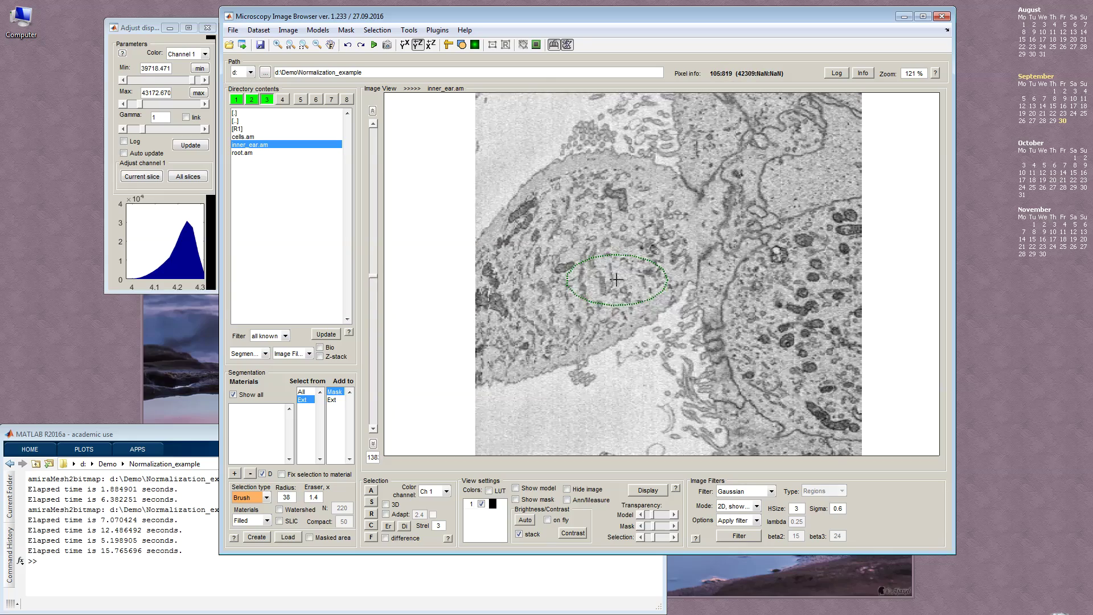
{"action": "left_click", "coordinate": [404, 44]}
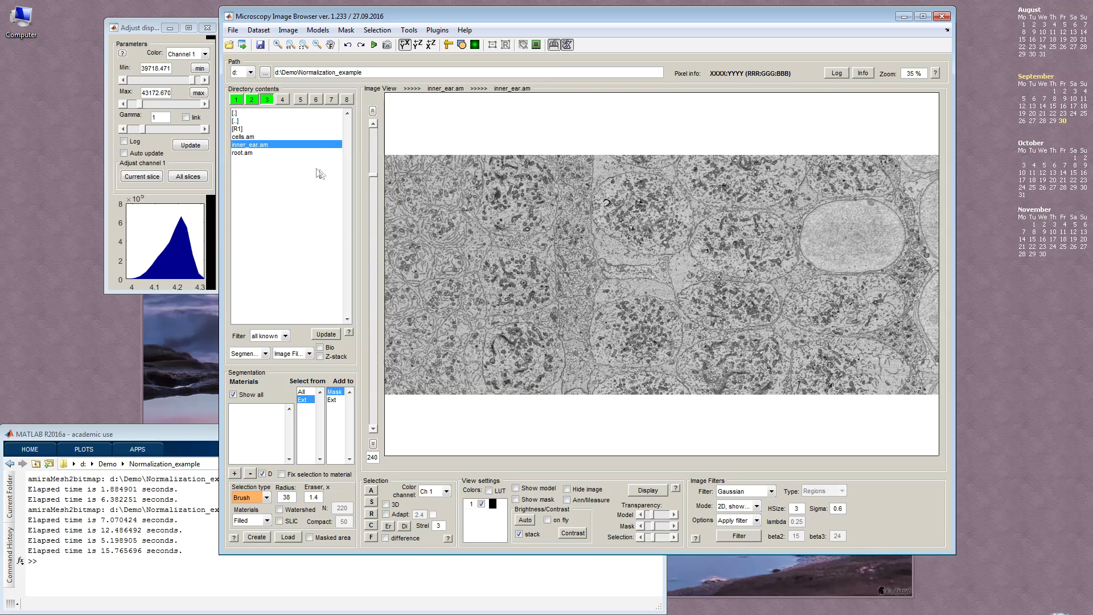
Load cells.am and set its display Min and Max on the histogram.
{"action": "double_click", "coordinate": [258, 138]}
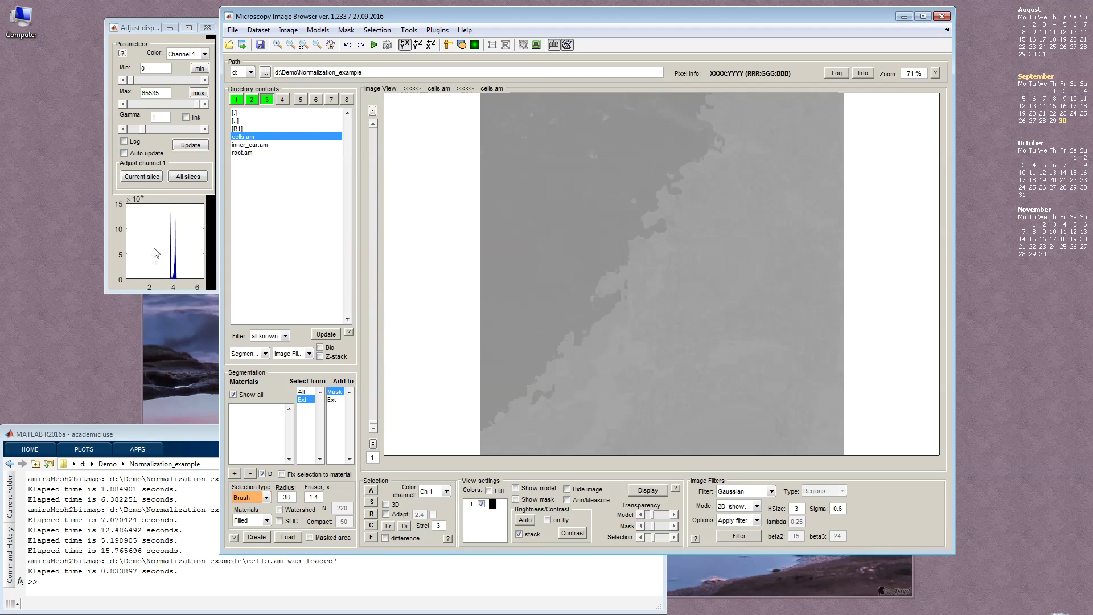
{"action": "left_click", "coordinate": [168, 274]}
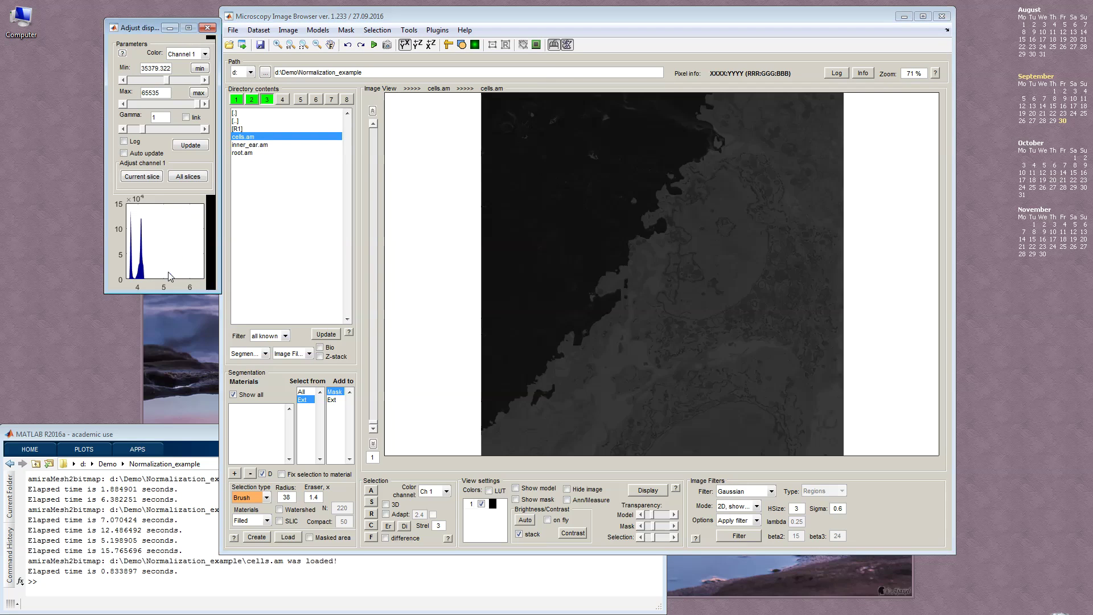
{"action": "right_click", "coordinate": [150, 275]}
{"action": "right_click", "coordinate": [198, 280]}
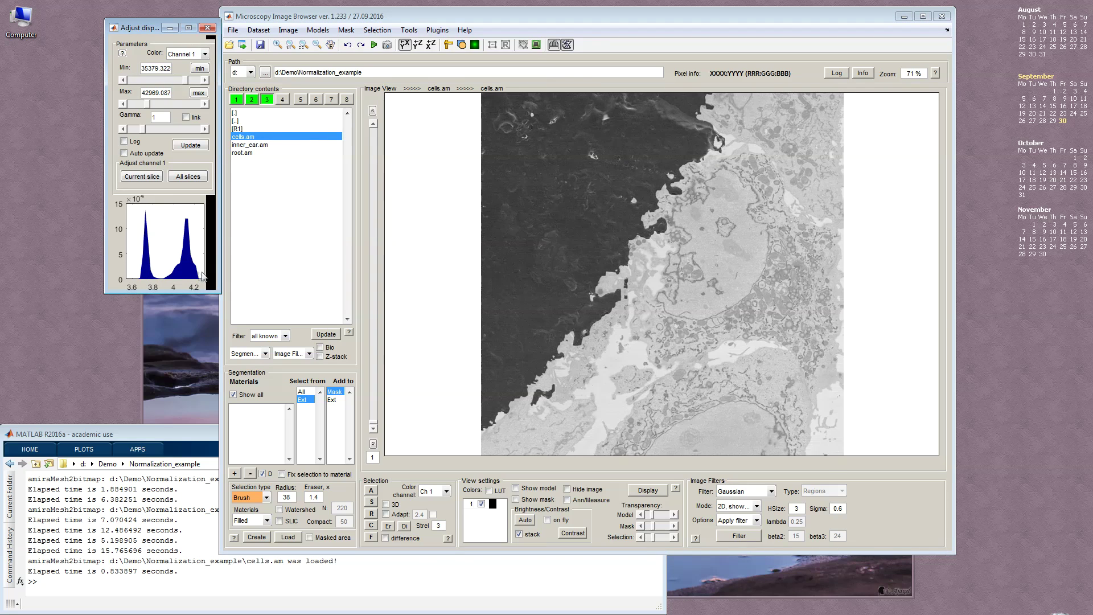
{"action": "right_click", "coordinate": [200, 277]}
{"action": "left_click", "coordinate": [166, 276]}
{"action": "left_click_drag", "start_coordinate": [691, 324], "coordinate": [667, 317]}
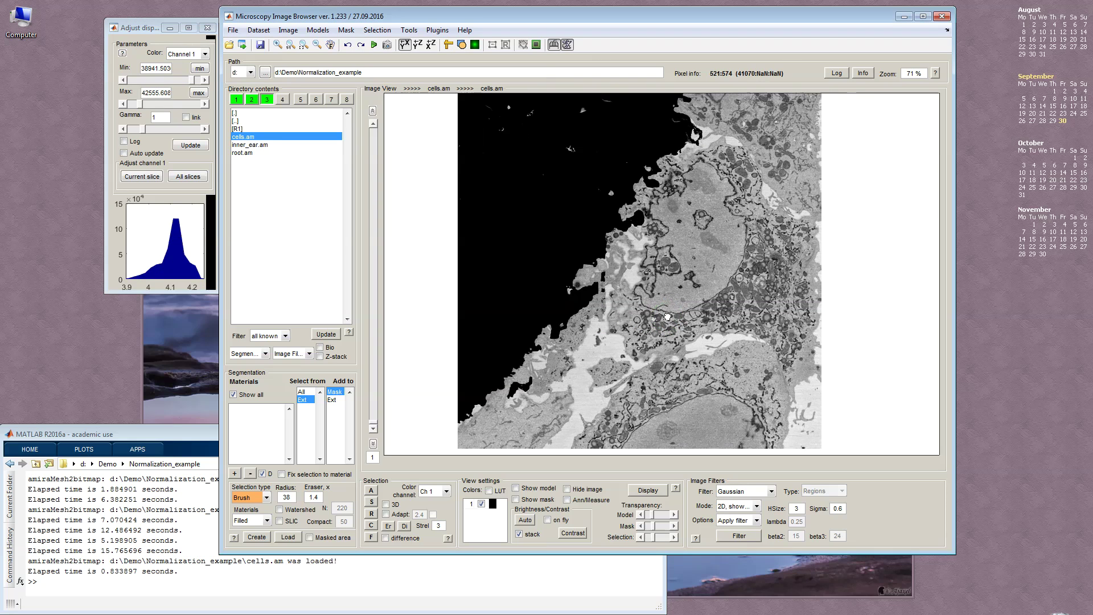
Duplicate cells.am into buffer 4 and go back to the XY view.
{"action": "left_click", "coordinate": [417, 45]}
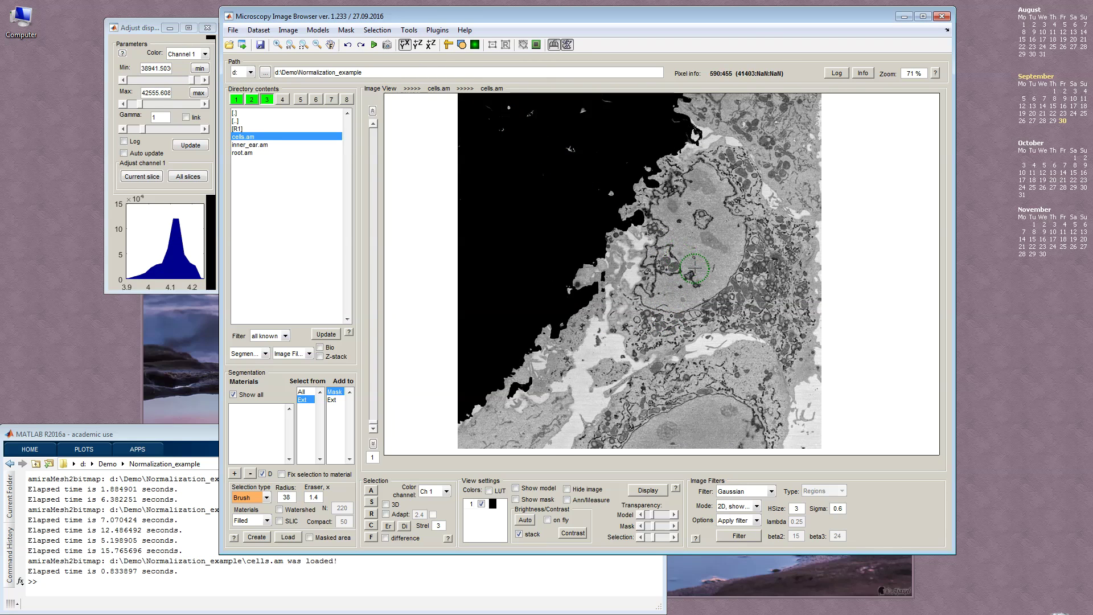
{"action": "scroll", "coordinate": [630, 274], "scroll_direction": "up", "scroll_amount": 1}
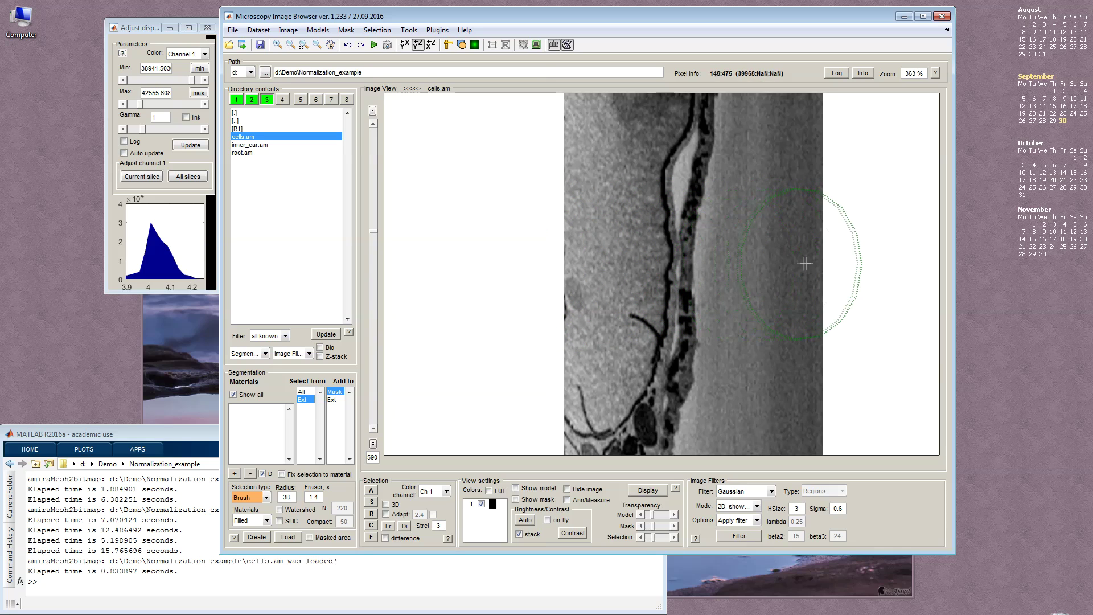
{"action": "right_click", "coordinate": [267, 100]}
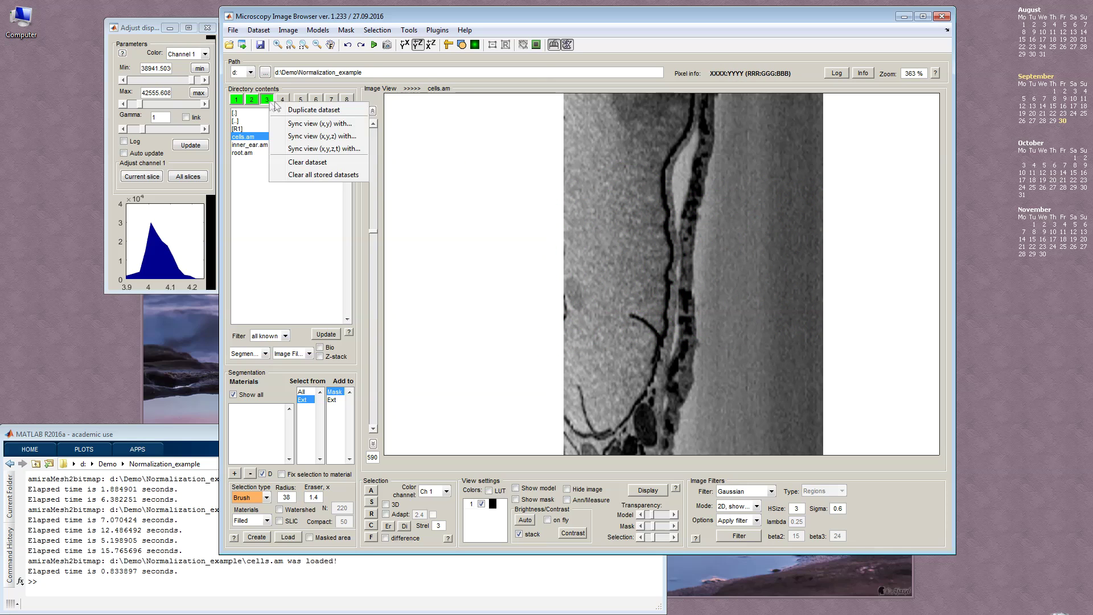
{"action": "left_click", "coordinate": [286, 108]}
{"action": "key", "text": "Return"}
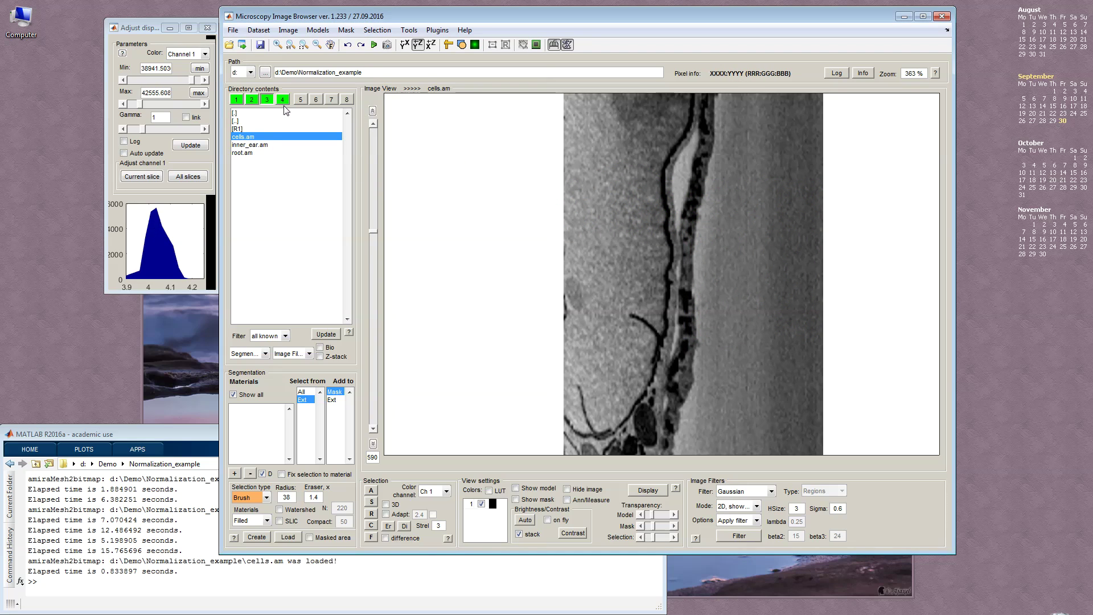
{"action": "left_click", "coordinate": [405, 45]}
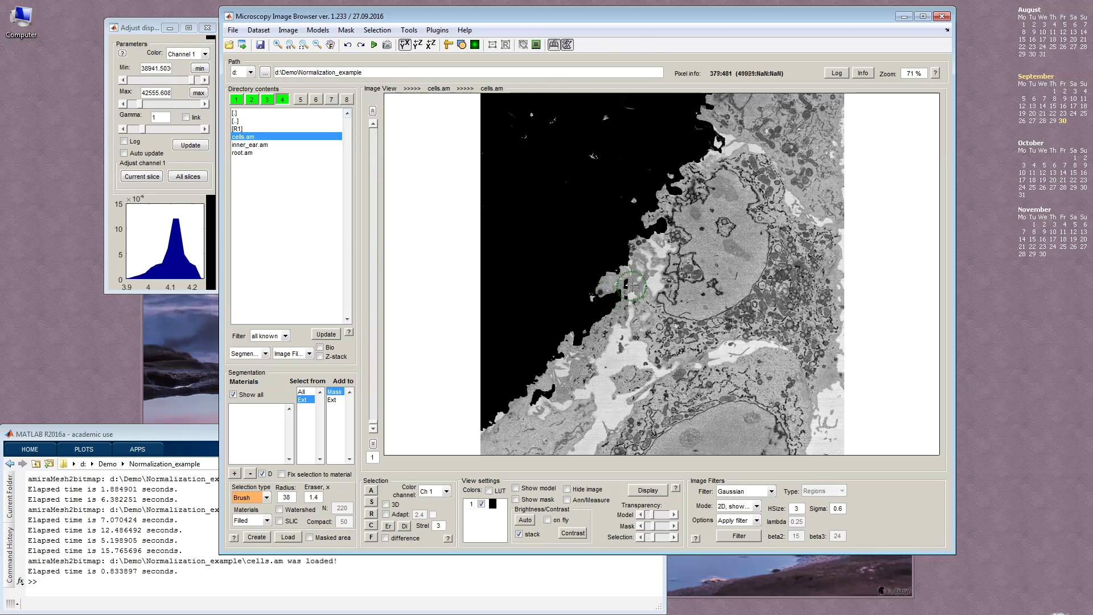
{"action": "scroll", "coordinate": [621, 289], "scroll_direction": "down", "scroll_amount": 20}
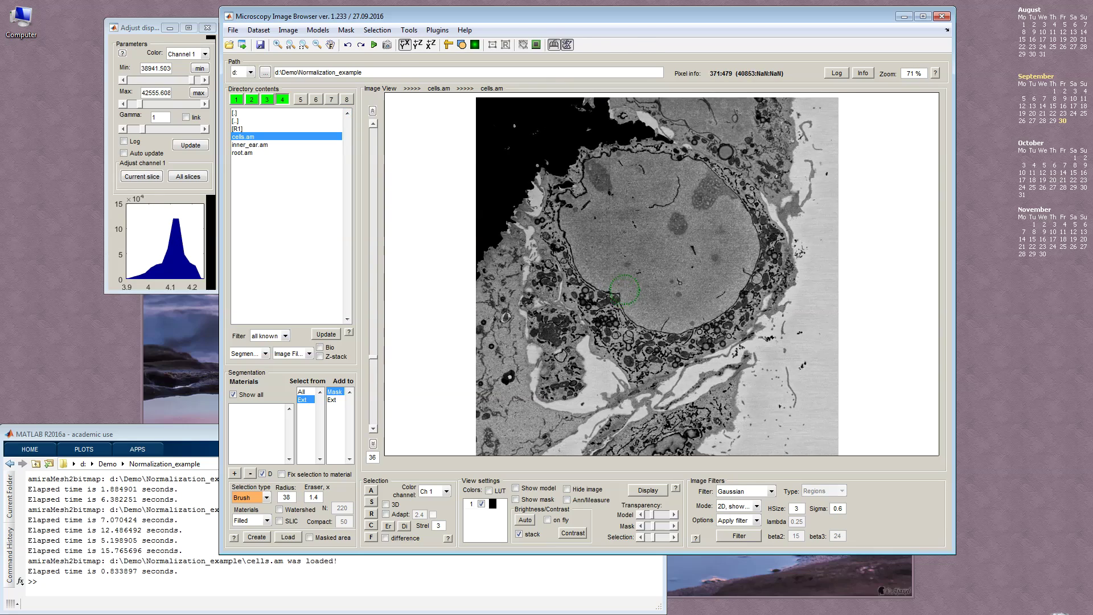
{"action": "scroll", "coordinate": [664, 277], "scroll_direction": "down", "scroll_amount": 2}
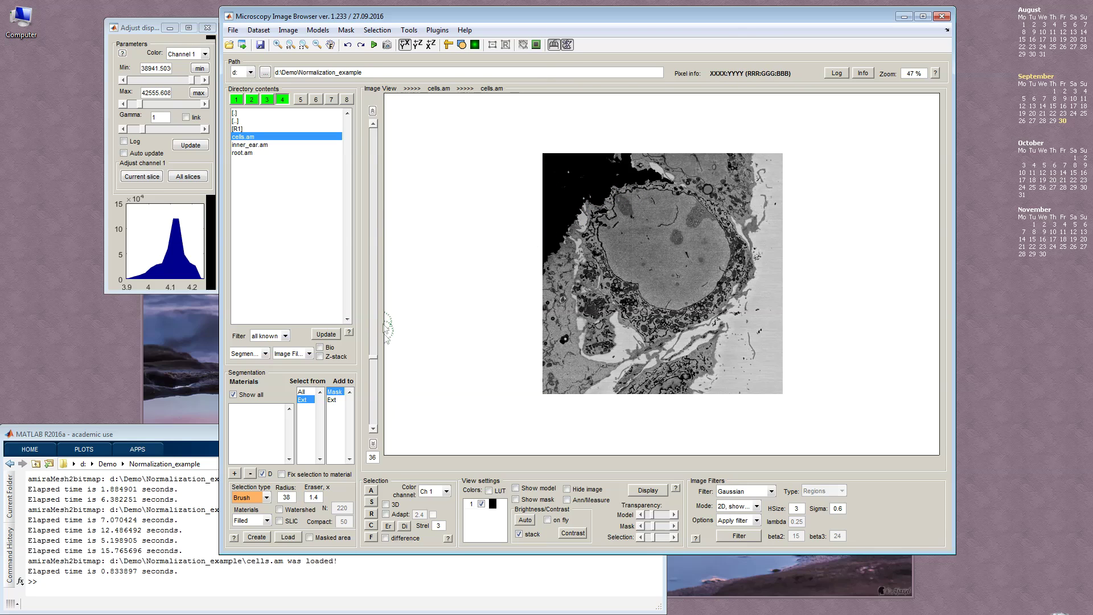
Paint a background patch, clear the stroke, and reposition along the cell's edge.
{"action": "scroll", "coordinate": [374, 367], "scroll_direction": "up", "scroll_amount": 20}
{"action": "mouse_move", "coordinate": [550, 339]}
{"action": "left_mouse_down"}
{"action": "mouse_move", "coordinate": [651, 197]}
{"action": "mouse_move", "coordinate": [631, 164]}
{"action": "mouse_move", "coordinate": [543, 164]}
{"action": "mouse_move", "coordinate": [538, 333]}
{"action": "left_mouse_up"}
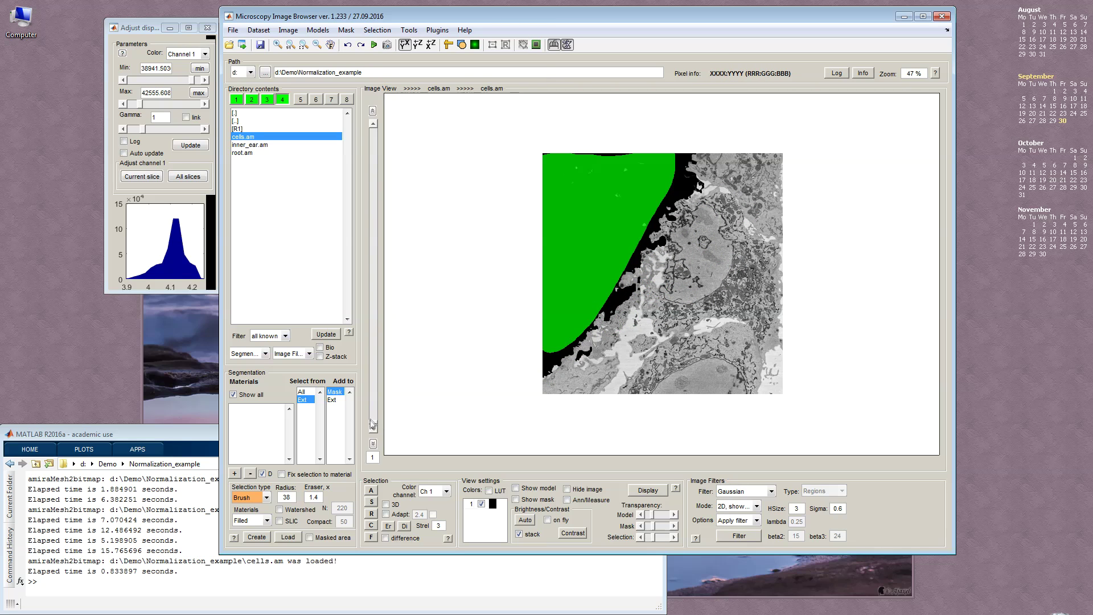
{"action": "left_click_drag", "start_coordinate": [373, 424], "coordinate": [362, 453]}
{"action": "key", "text": "c"}
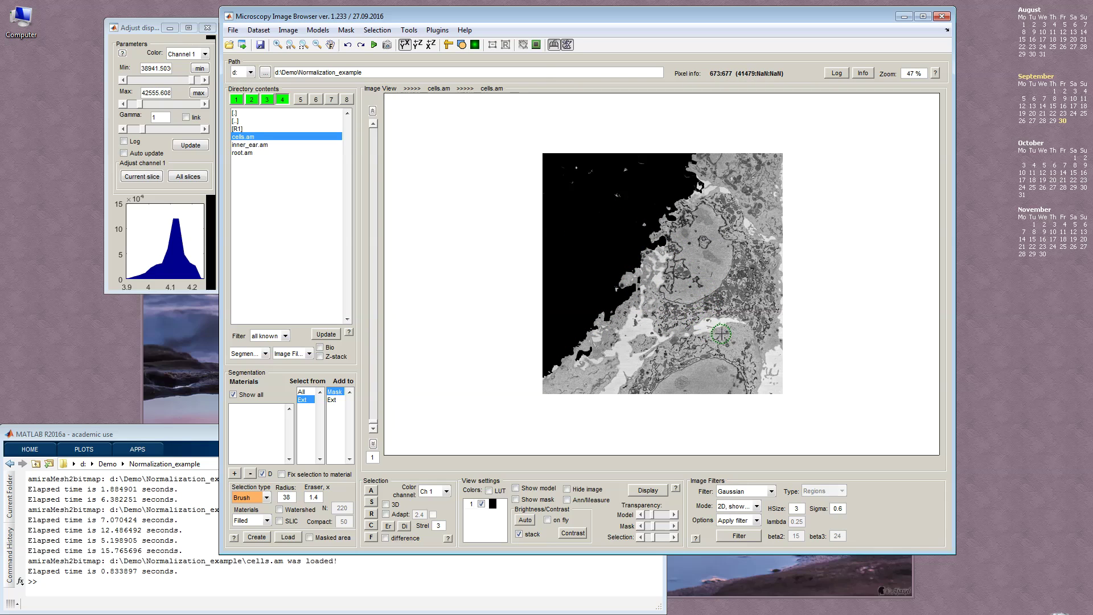
{"action": "scroll", "coordinate": [711, 329], "scroll_direction": "up", "scroll_amount": 4}
{"action": "scroll", "coordinate": [646, 276], "scroll_direction": "down", "scroll_amount": 10, "text": "ctrl"}
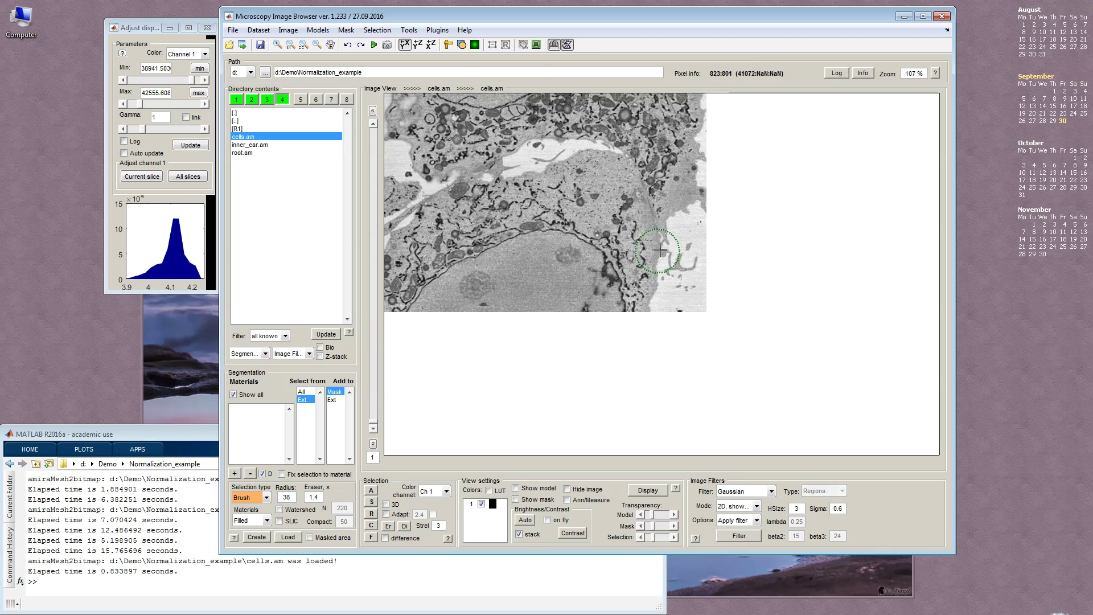
{"action": "scroll", "coordinate": [674, 239], "scroll_direction": "down", "scroll_amount": 5, "text": "ctrl"}
{"action": "left_click_drag", "start_coordinate": [675, 240], "coordinate": [640, 242]}
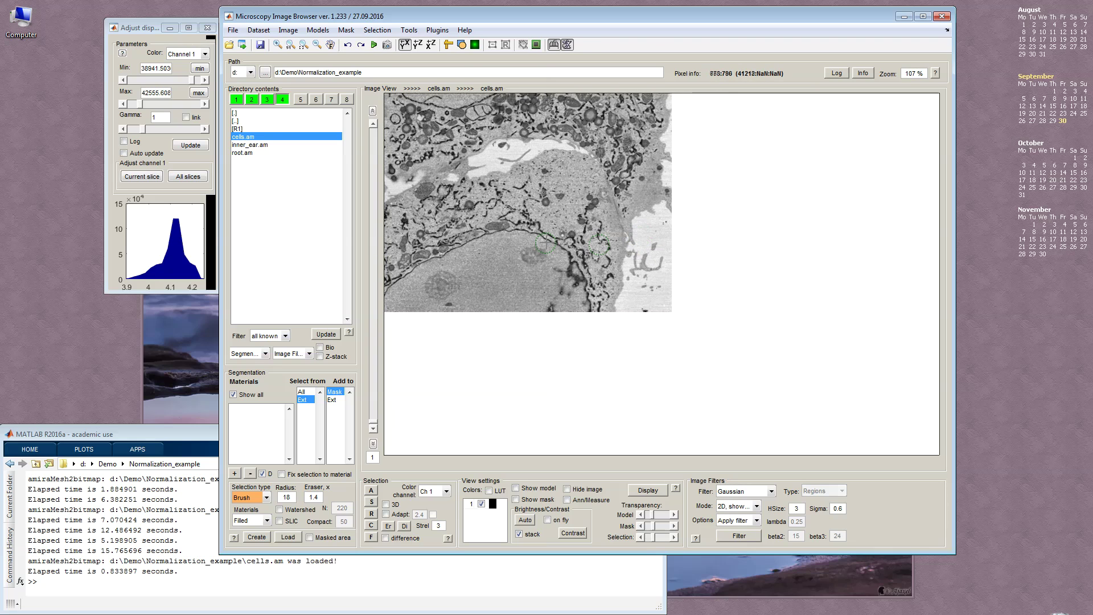
{"action": "scroll", "coordinate": [638, 232], "scroll_direction": "up", "scroll_amount": 3}
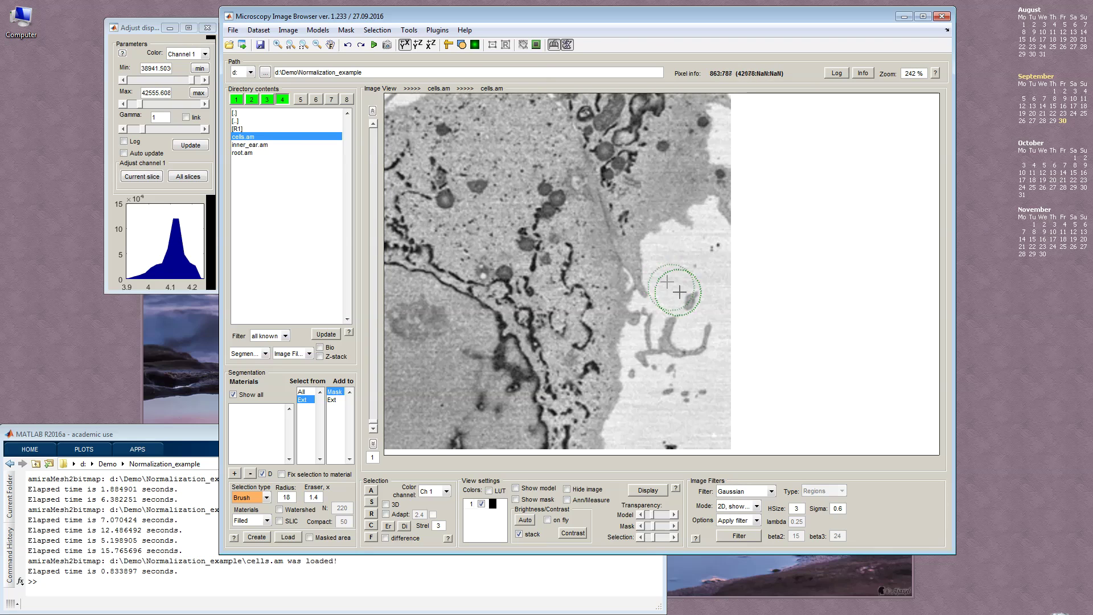
{"action": "scroll", "coordinate": [683, 279], "scroll_direction": "down", "scroll_amount": 4, "text": "ctrl"}
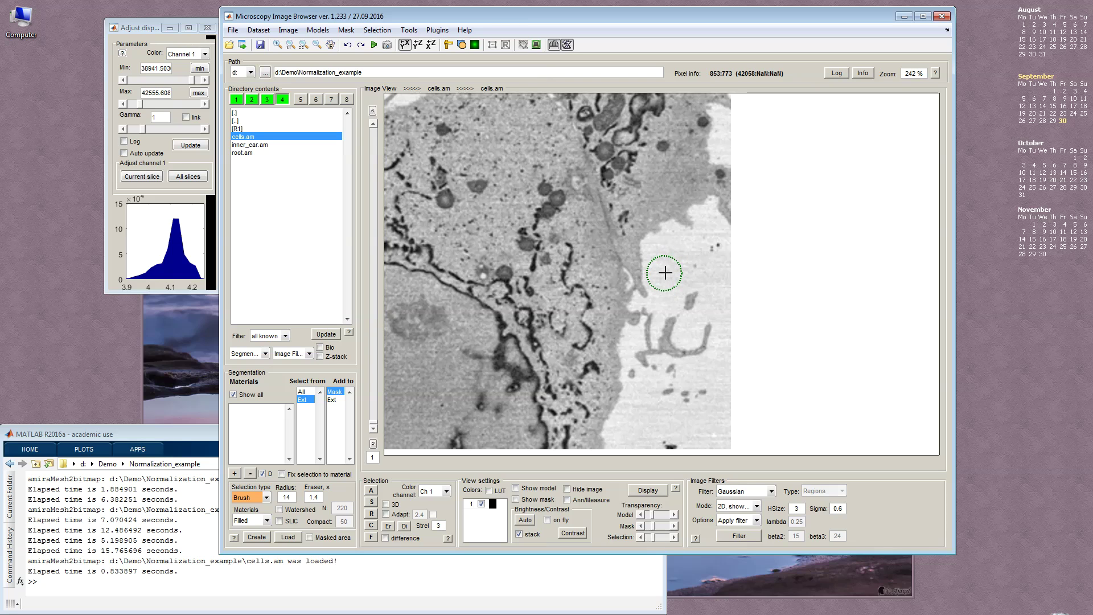
{"action": "scroll", "coordinate": [664, 294], "scroll_direction": "down", "scroll_amount": 8}
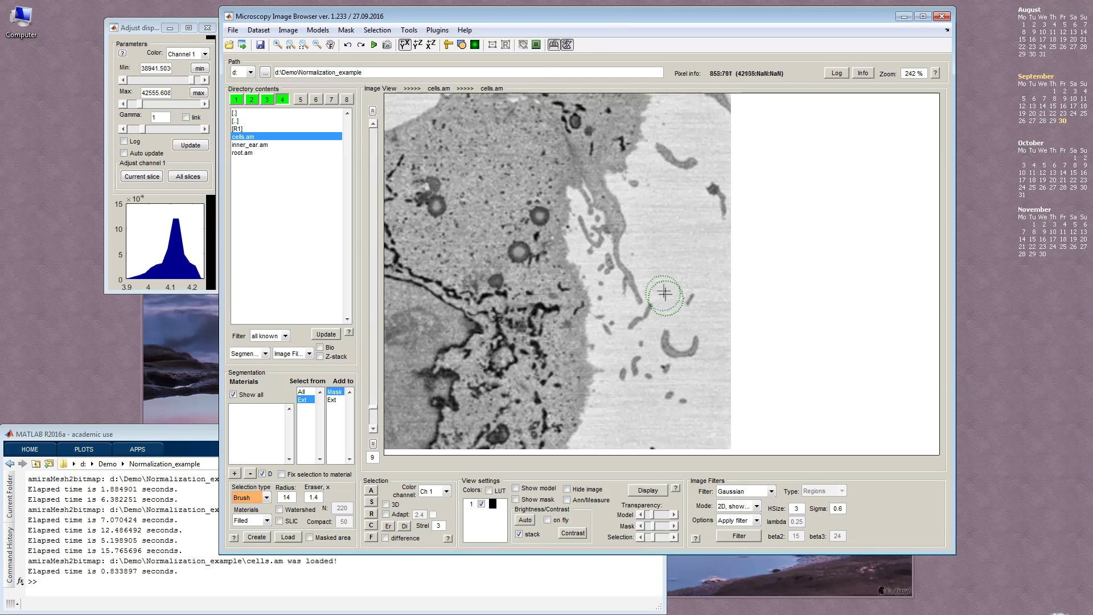
Mark background patches on slices 9, 44 and deeper slices, clearing a stray loop around the cells.
{"action": "mouse_move", "coordinate": [662, 276]}
{"action": "left_mouse_down"}
{"action": "mouse_move", "coordinate": [672, 255]}
{"action": "mouse_move", "coordinate": [652, 259]}
{"action": "mouse_move", "coordinate": [664, 303]}
{"action": "left_mouse_up"}
{"action": "scroll", "coordinate": [661, 281], "scroll_direction": "down", "scroll_amount": 15}
{"action": "scroll", "coordinate": [670, 308], "scroll_direction": "down", "scroll_amount": 20}
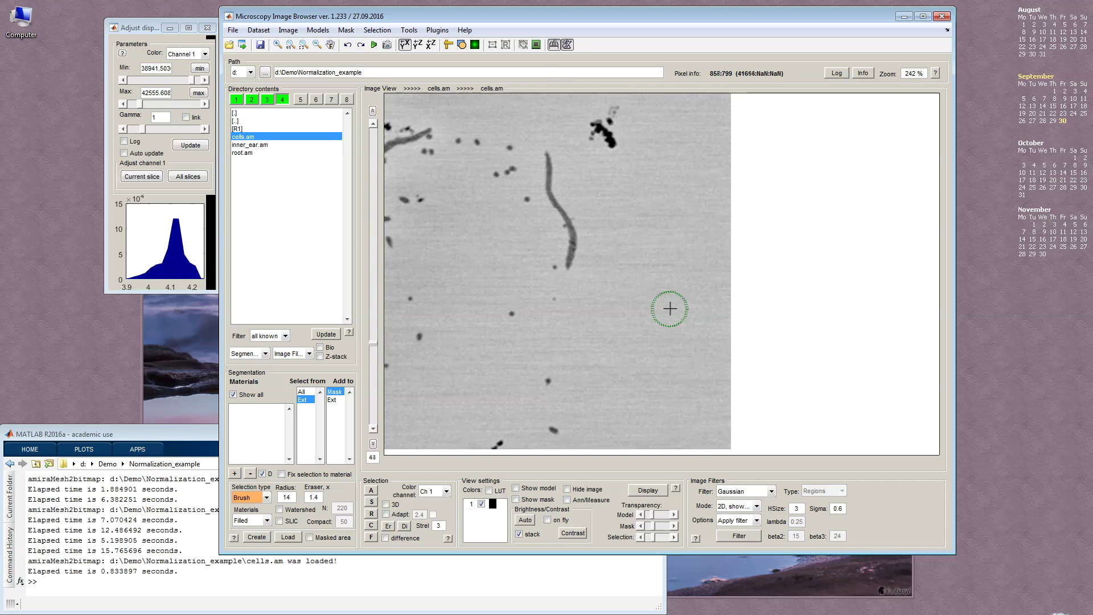
{"action": "mouse_move", "coordinate": [638, 337]}
{"action": "left_mouse_down"}
{"action": "mouse_move", "coordinate": [615, 309]}
{"action": "mouse_move", "coordinate": [640, 260]}
{"action": "mouse_move", "coordinate": [654, 332]}
{"action": "left_mouse_up"}
{"action": "scroll", "coordinate": [654, 353], "scroll_direction": "down", "scroll_amount": 17}
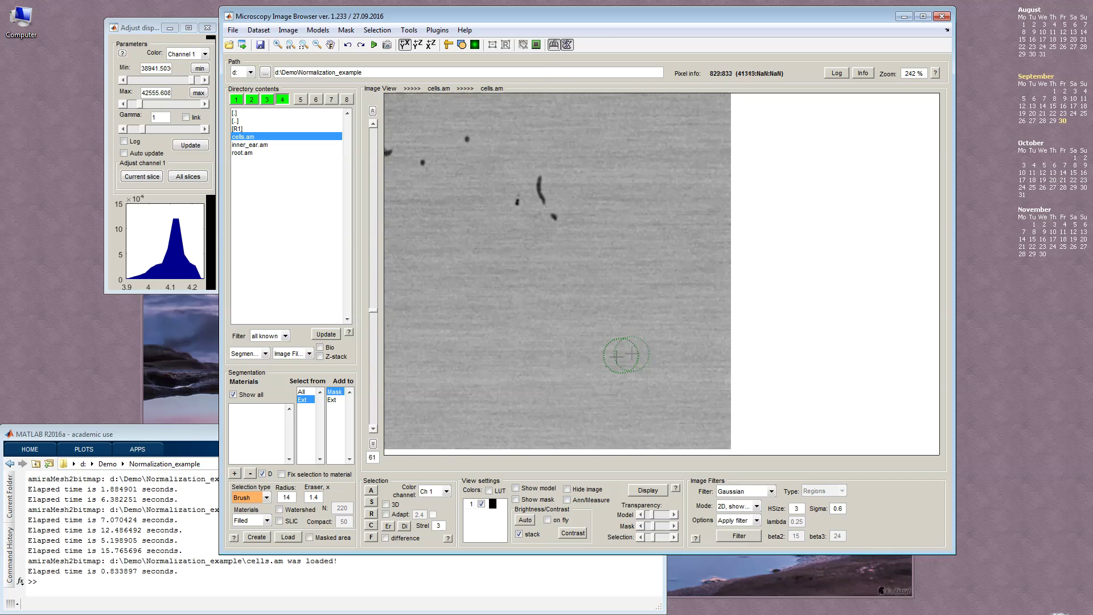
{"action": "mouse_move", "coordinate": [588, 355]}
{"action": "left_mouse_down"}
{"action": "mouse_move", "coordinate": [555, 322]}
{"action": "mouse_move", "coordinate": [609, 349]}
{"action": "mouse_move", "coordinate": [600, 349]}
{"action": "left_mouse_up"}
{"action": "scroll", "coordinate": [600, 349], "scroll_direction": "down", "scroll_amount": 12}
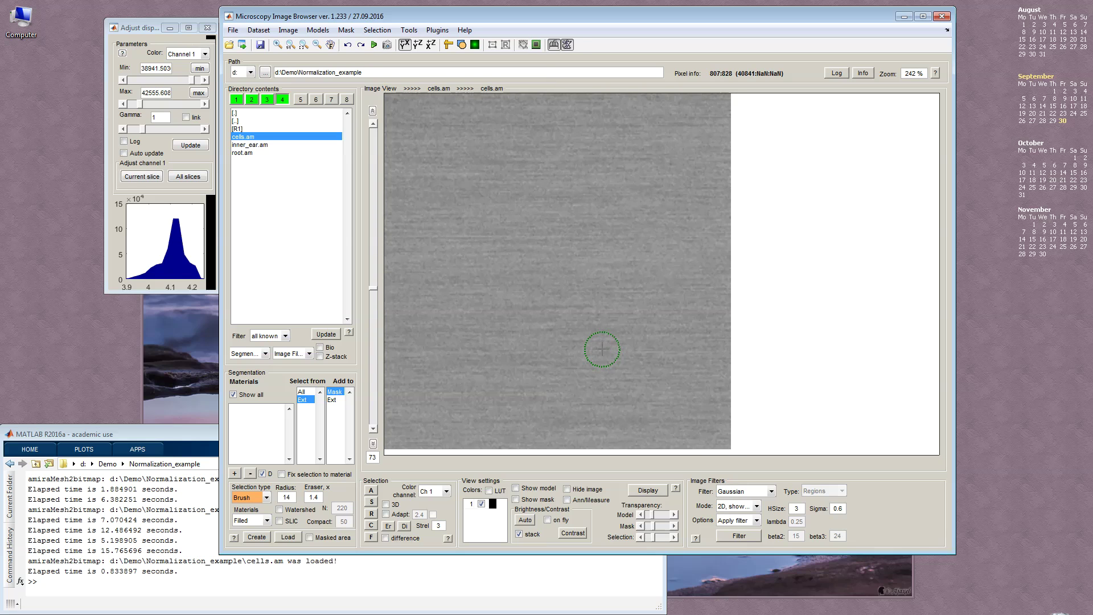
{"action": "left_click_drag", "start_coordinate": [520, 351], "coordinate": [699, 293]}
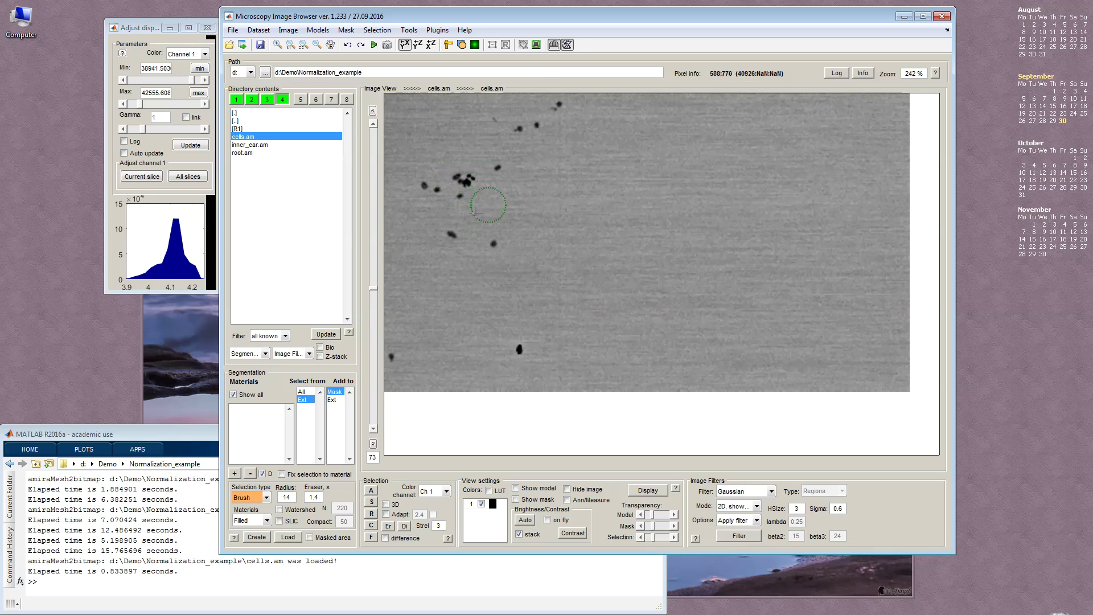
{"action": "mouse_move", "coordinate": [484, 237]}
{"action": "left_mouse_down"}
{"action": "mouse_move", "coordinate": [451, 233]}
{"action": "mouse_move", "coordinate": [478, 154]}
{"action": "left_mouse_up"}
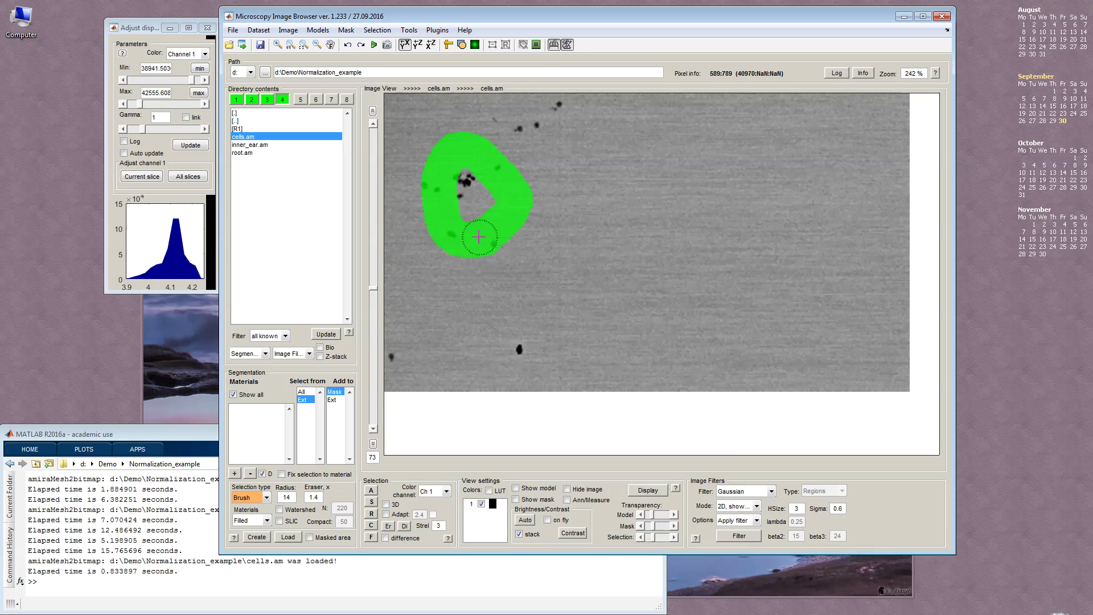
{"action": "key", "text": "c"}
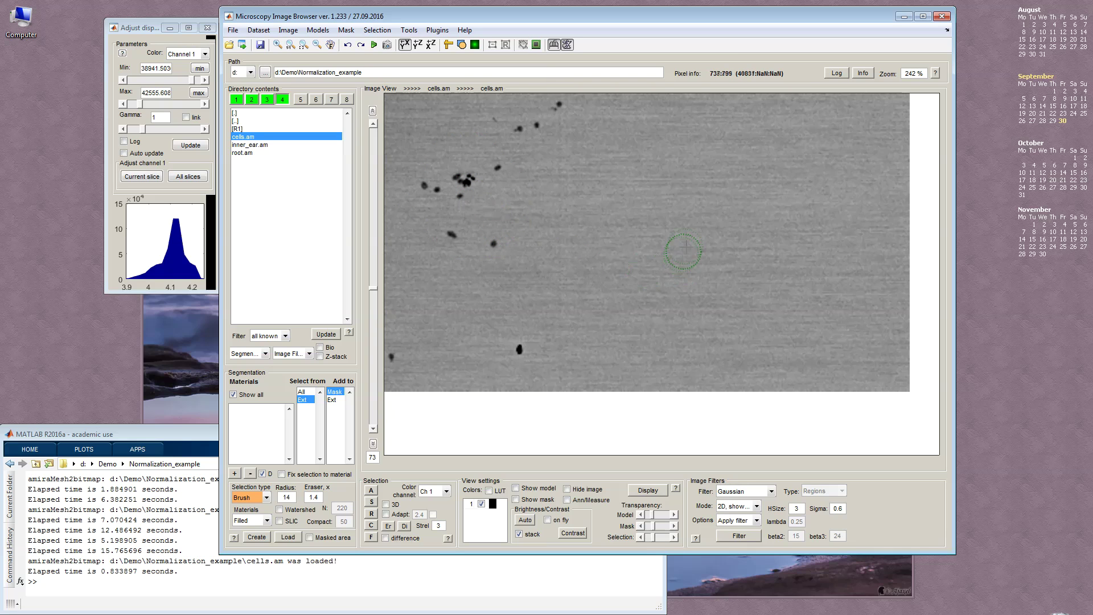
{"action": "mouse_move", "coordinate": [637, 263]}
{"action": "left_mouse_down"}
{"action": "mouse_move", "coordinate": [583, 215]}
{"action": "mouse_move", "coordinate": [649, 203]}
{"action": "mouse_move", "coordinate": [649, 254]}
{"action": "left_mouse_up"}
{"action": "scroll", "coordinate": [649, 253], "scroll_direction": "down", "scroll_amount": 5}
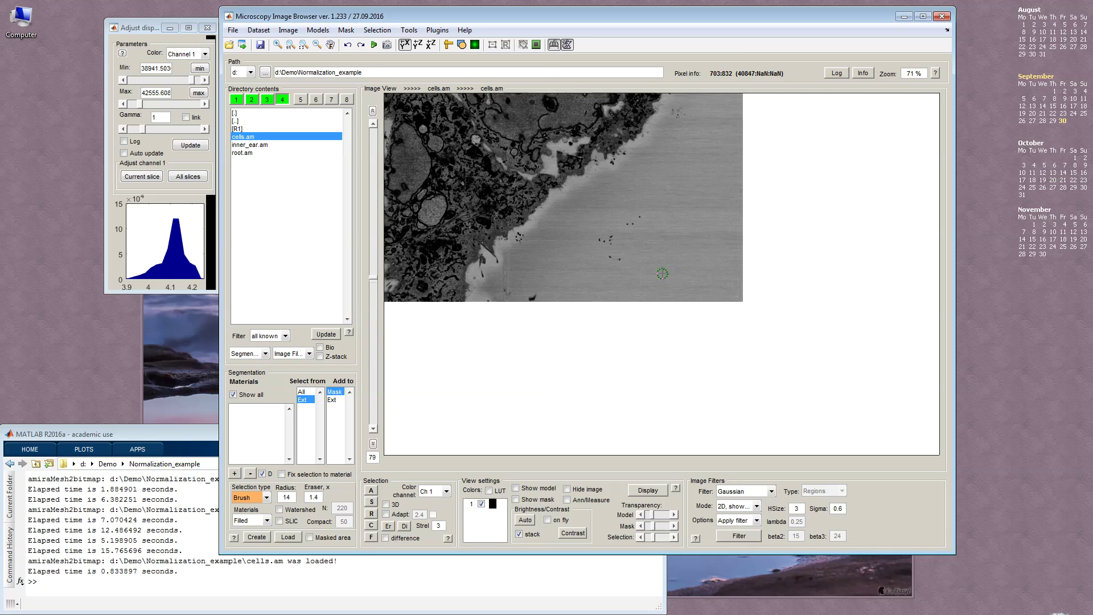
Paint a filled background patch on slice 158, interpolate it, and scroll down to slice 1.
{"action": "scroll", "coordinate": [662, 273], "scroll_direction": "down", "scroll_amount": 10}
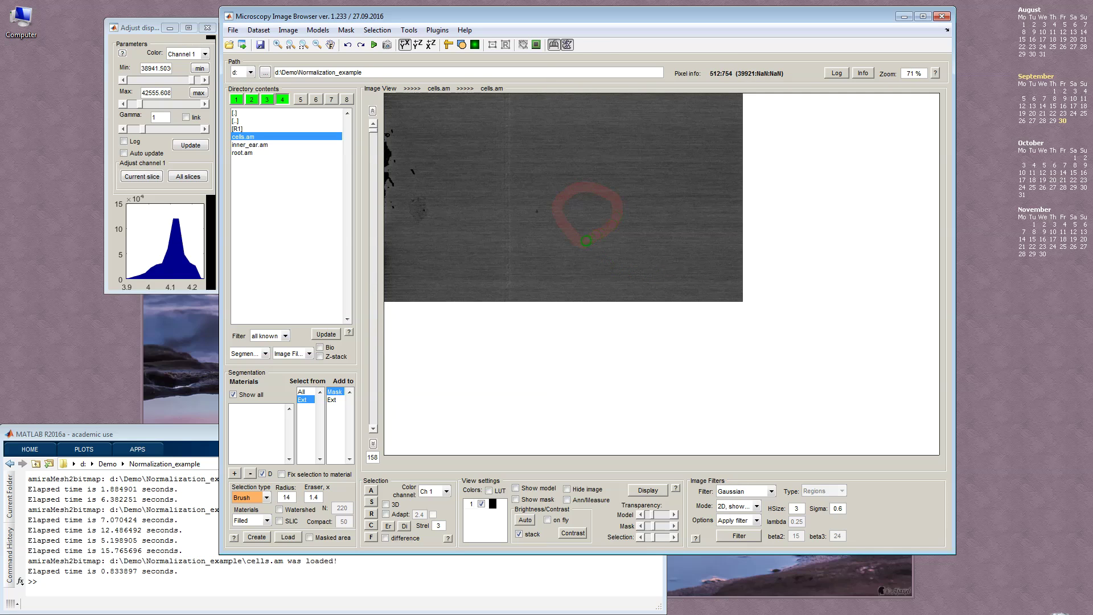
{"action": "left_click_drag", "start_coordinate": [586, 240], "coordinate": [586, 241]}
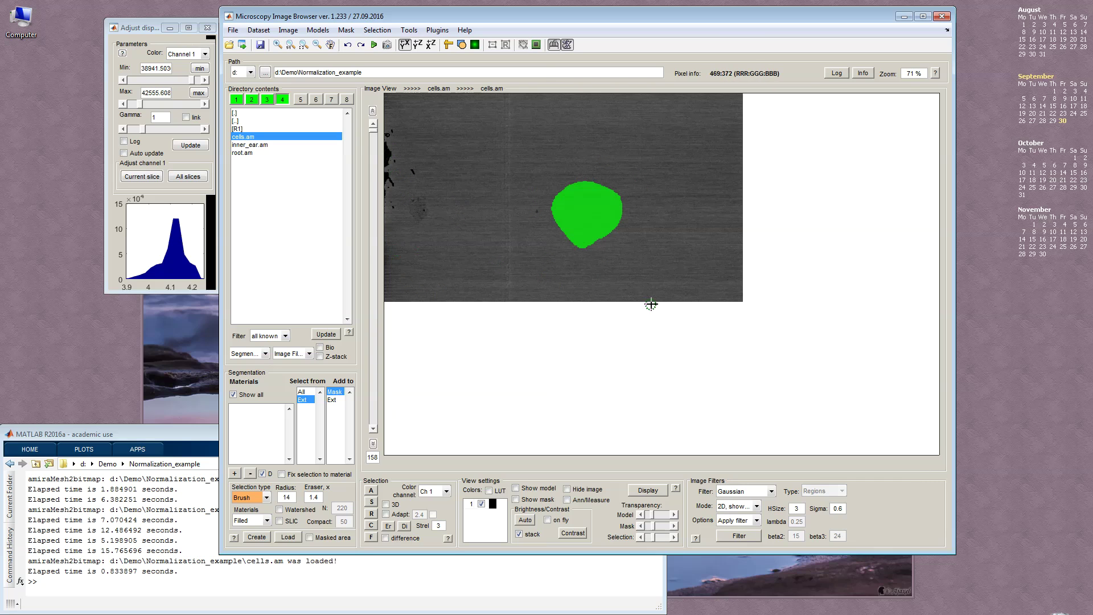
{"action": "key", "text": "i"}
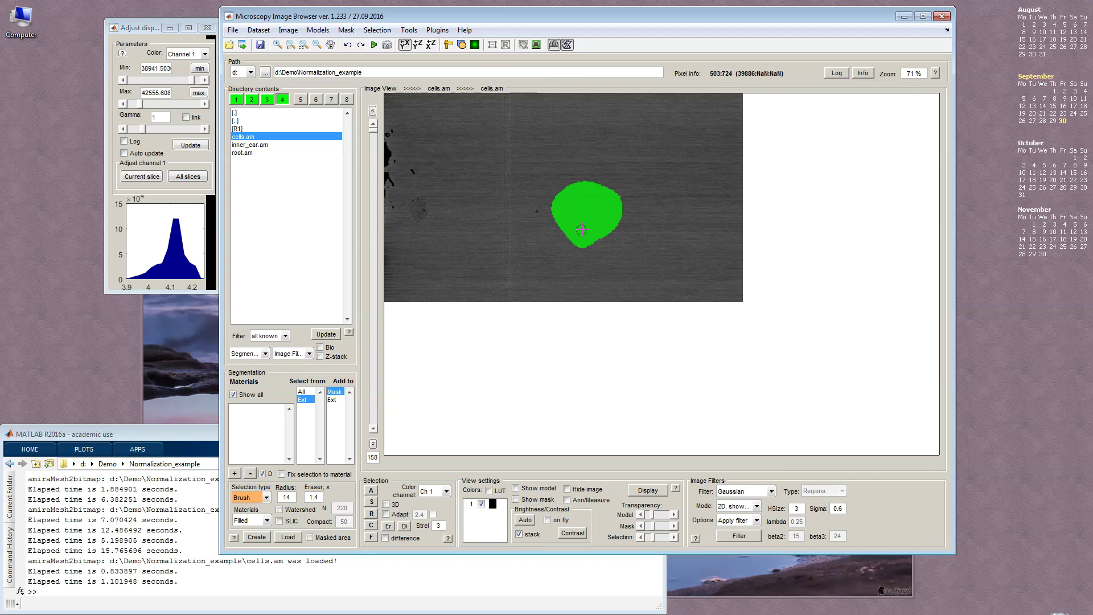
{"action": "scroll", "coordinate": [586, 202], "scroll_direction": "down", "scroll_amount": 20}
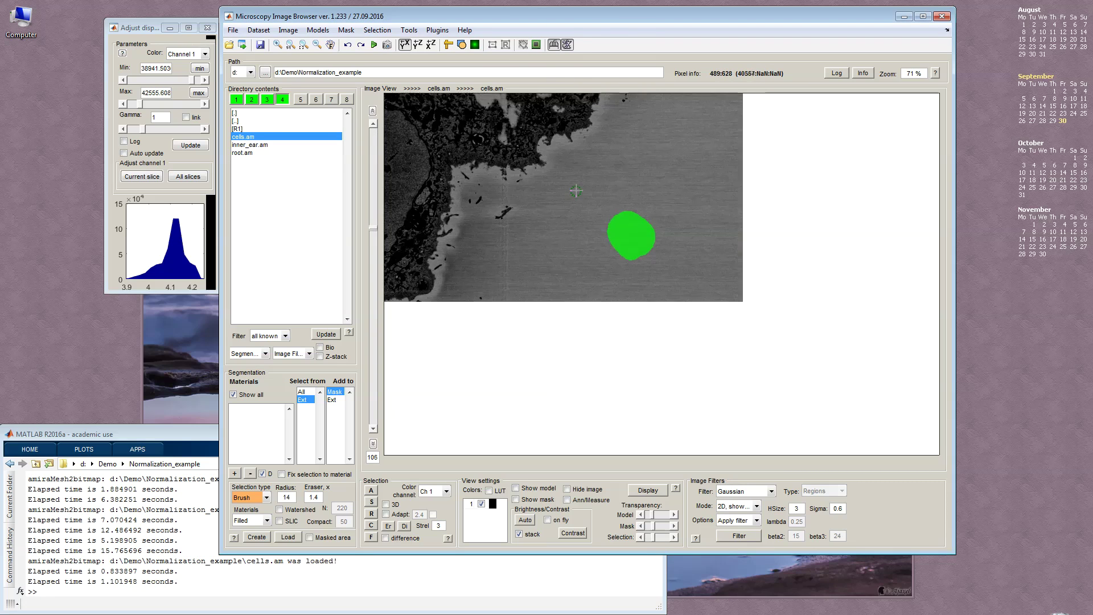
{"action": "scroll", "coordinate": [575, 192], "scroll_direction": "down", "scroll_amount": 18}
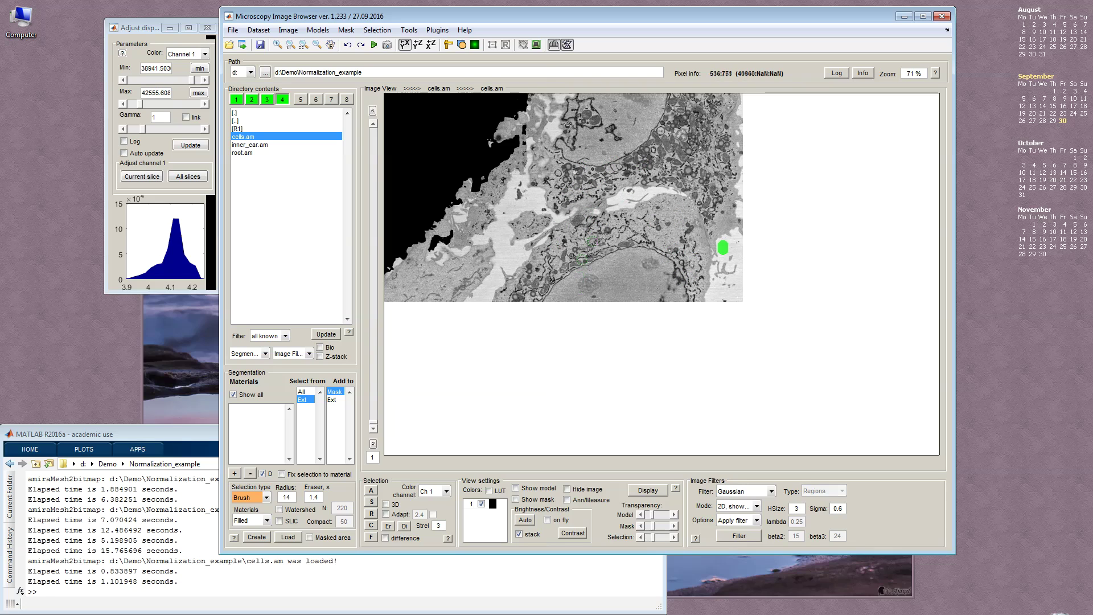
Apply Normalize based on masked background with the selection, then refresh the histogram.
{"action": "left_click", "coordinate": [289, 32]}
{"action": "mouse_move", "coordinate": [330, 70]}
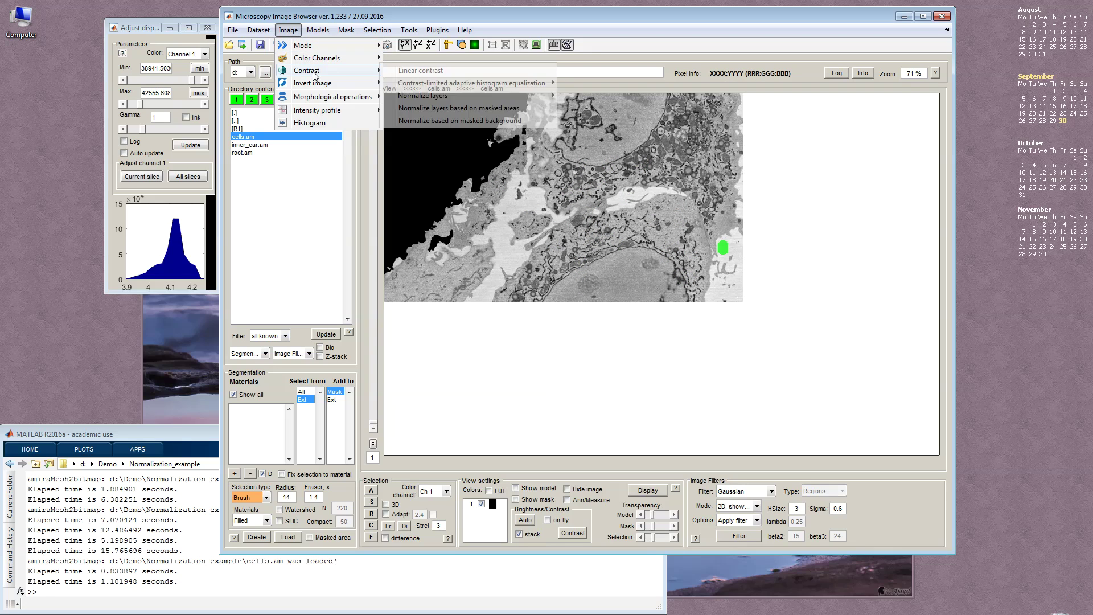
{"action": "left_click", "coordinate": [504, 123]}
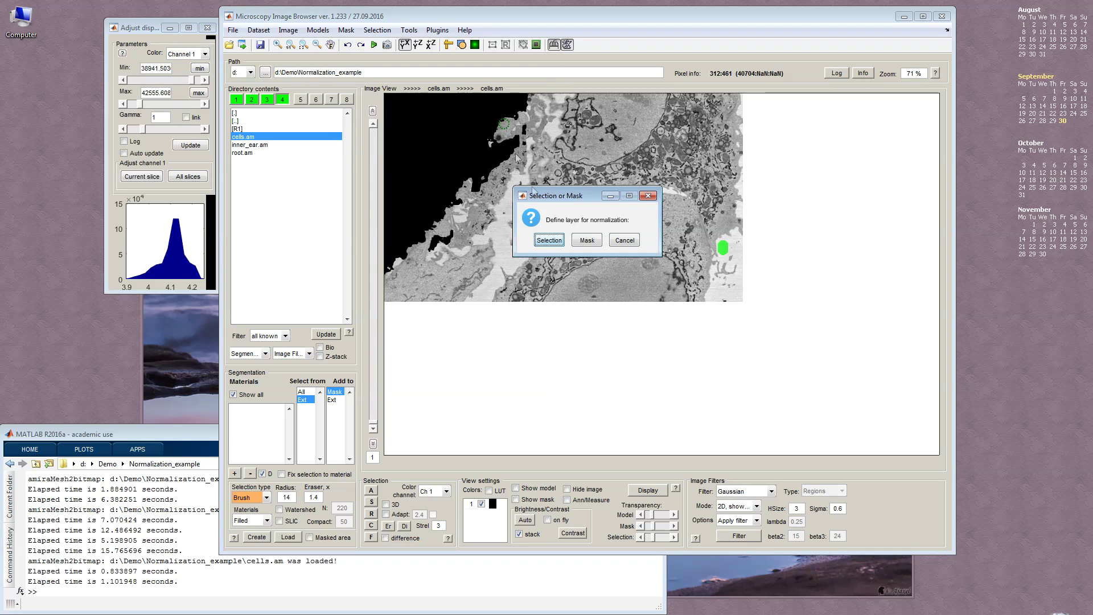
{"action": "left_click", "coordinate": [546, 241]}
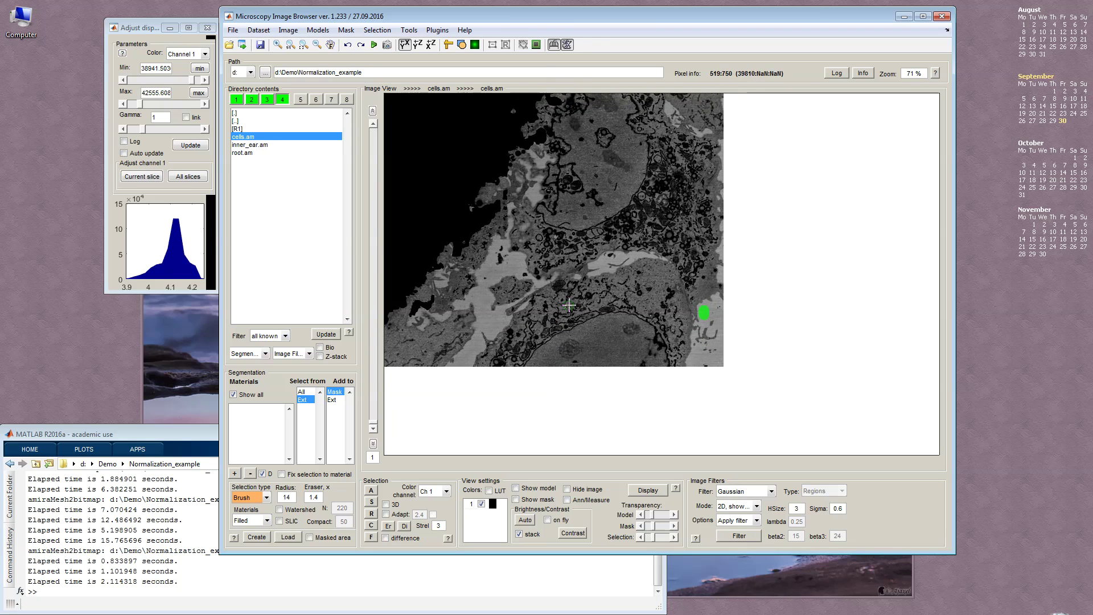
{"action": "left_click", "coordinate": [190, 145]}
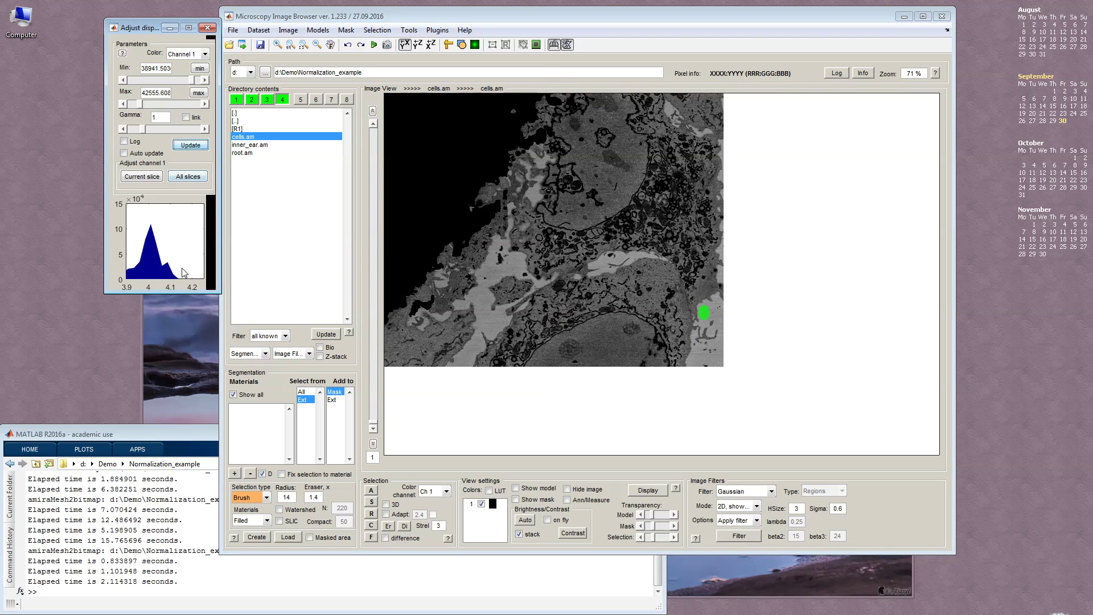
Lower the display Max to 41249.228 and Min to 37704.022.
{"action": "right_click", "coordinate": [177, 273]}
{"action": "scroll", "coordinate": [670, 273], "scroll_direction": "up", "scroll_amount": 3}
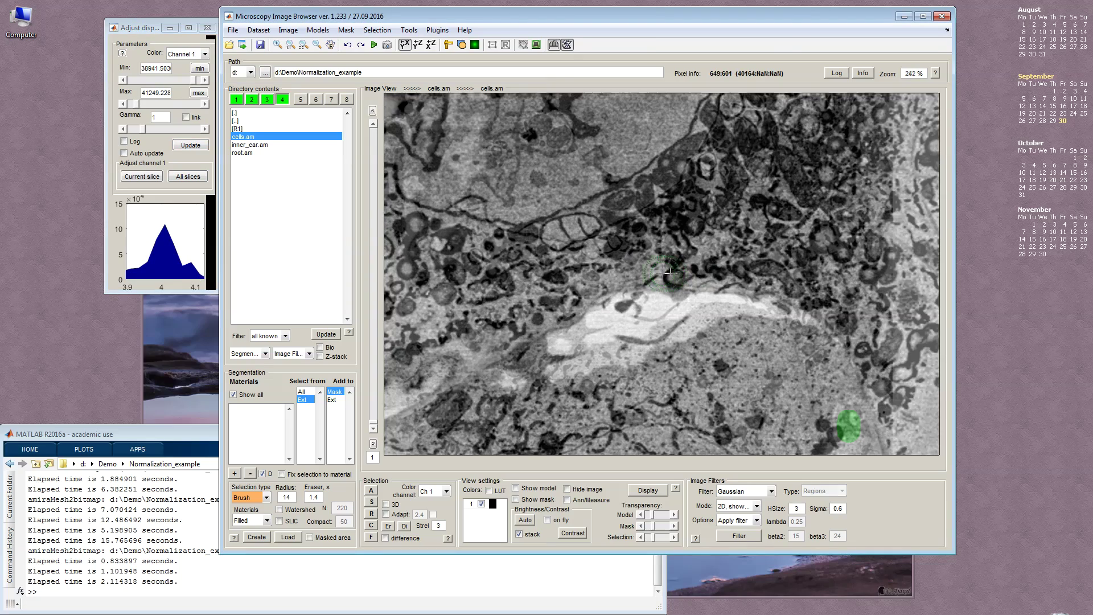
{"action": "left_click", "coordinate": [122, 81]}
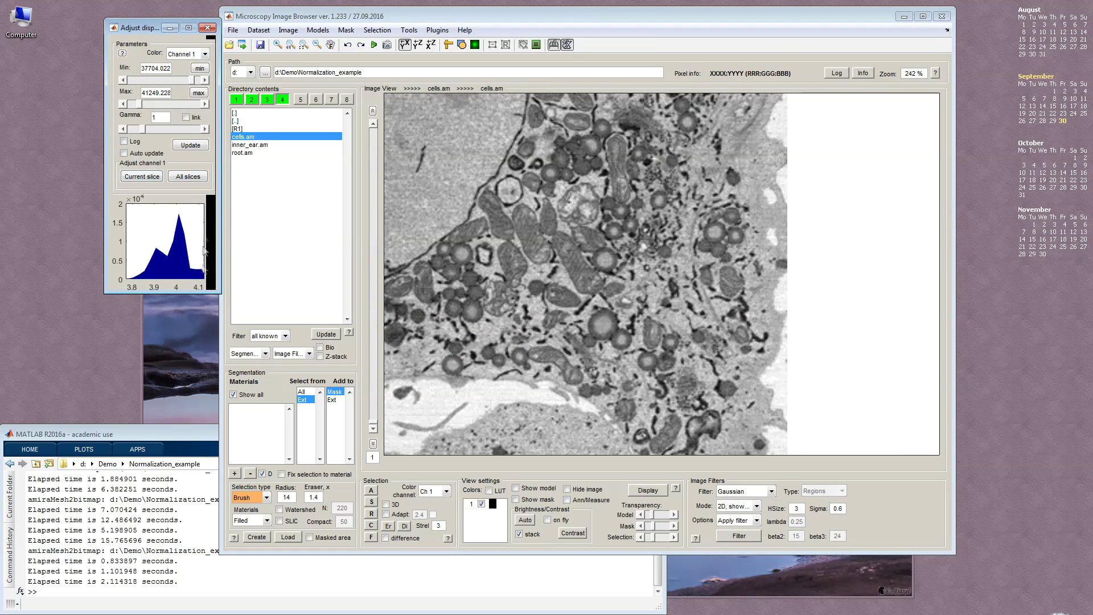
Browse slices 25 to 127 to check brightness, then view the stack in YZ.
{"action": "scroll", "coordinate": [695, 258], "scroll_direction": "down", "scroll_amount": 3}
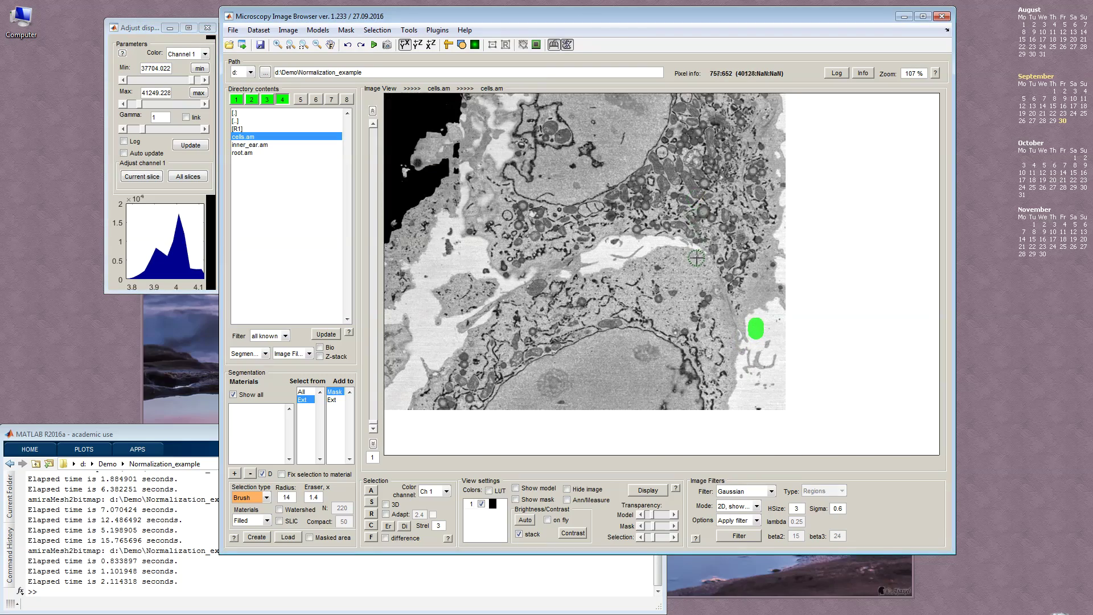
{"action": "scroll", "coordinate": [696, 257], "scroll_direction": "down", "scroll_amount": 12}
{"action": "scroll", "coordinate": [656, 213], "scroll_direction": "down", "scroll_amount": 12}
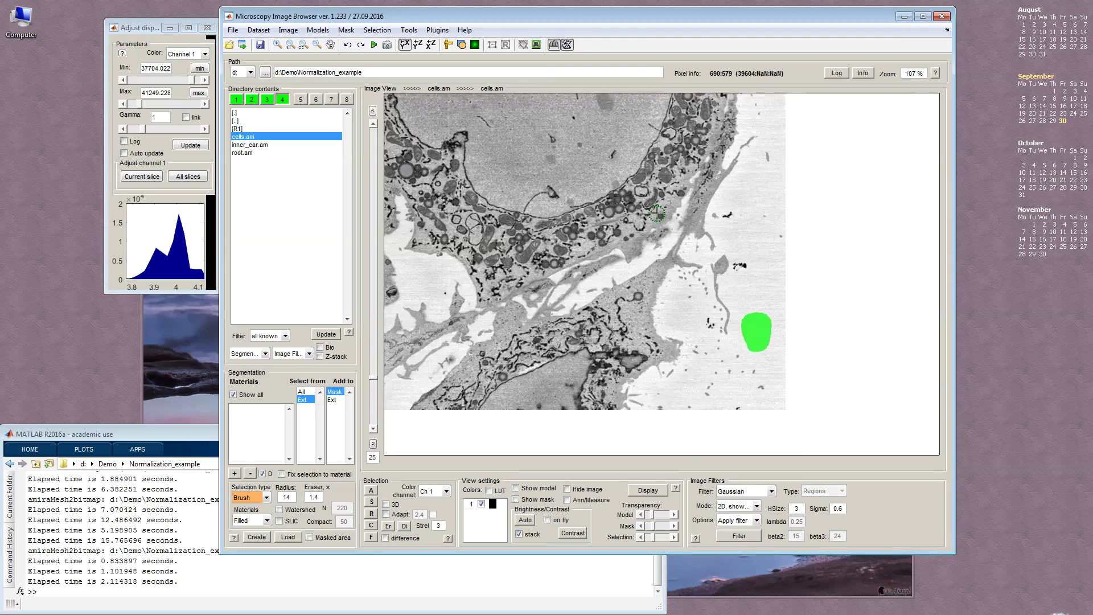
{"action": "scroll", "coordinate": [656, 213], "scroll_direction": "down", "scroll_amount": 20}
{"action": "scroll", "coordinate": [401, 306], "scroll_direction": "down", "scroll_amount": 1}
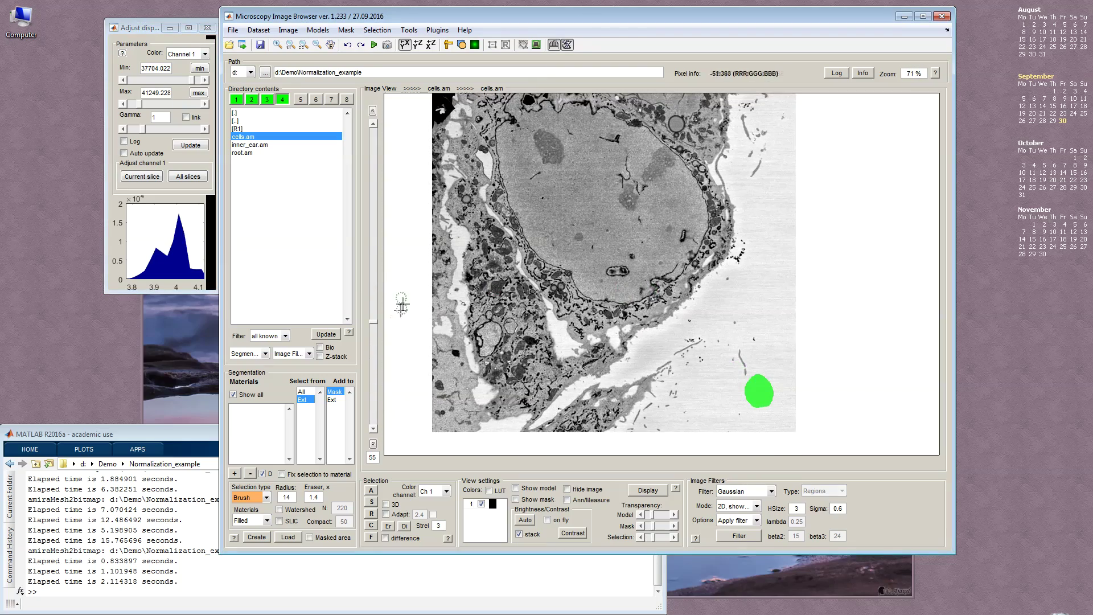
{"action": "scroll", "coordinate": [401, 307], "scroll_direction": "down", "scroll_amount": 20}
{"action": "left_click_drag", "start_coordinate": [552, 253], "coordinate": [610, 280]}
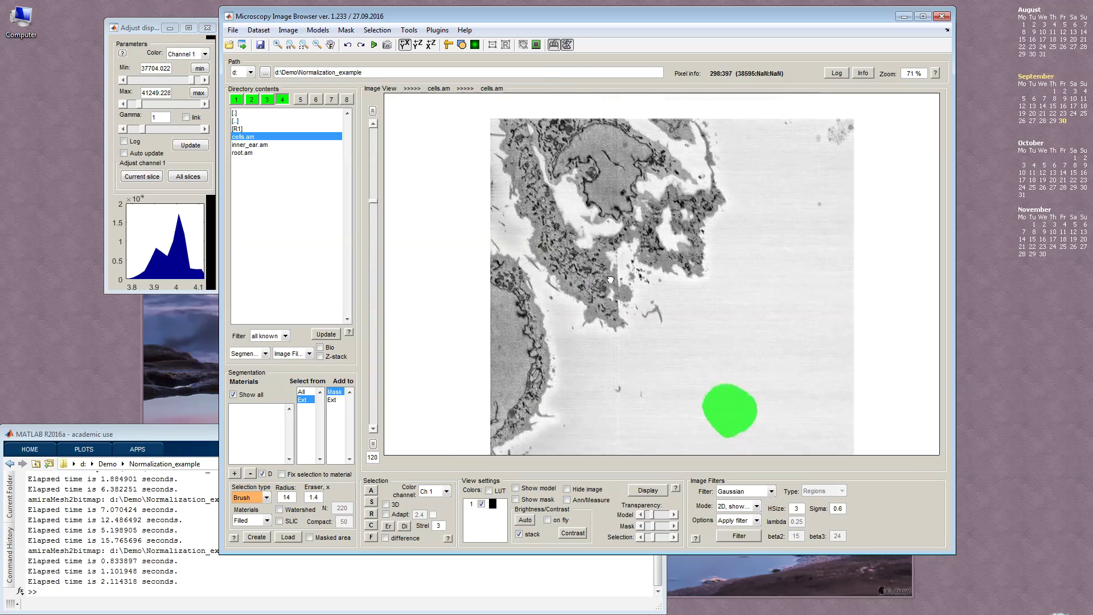
{"action": "scroll", "coordinate": [611, 280], "scroll_direction": "down", "scroll_amount": 1}
{"action": "left_click_drag", "start_coordinate": [374, 205], "coordinate": [399, 436]}
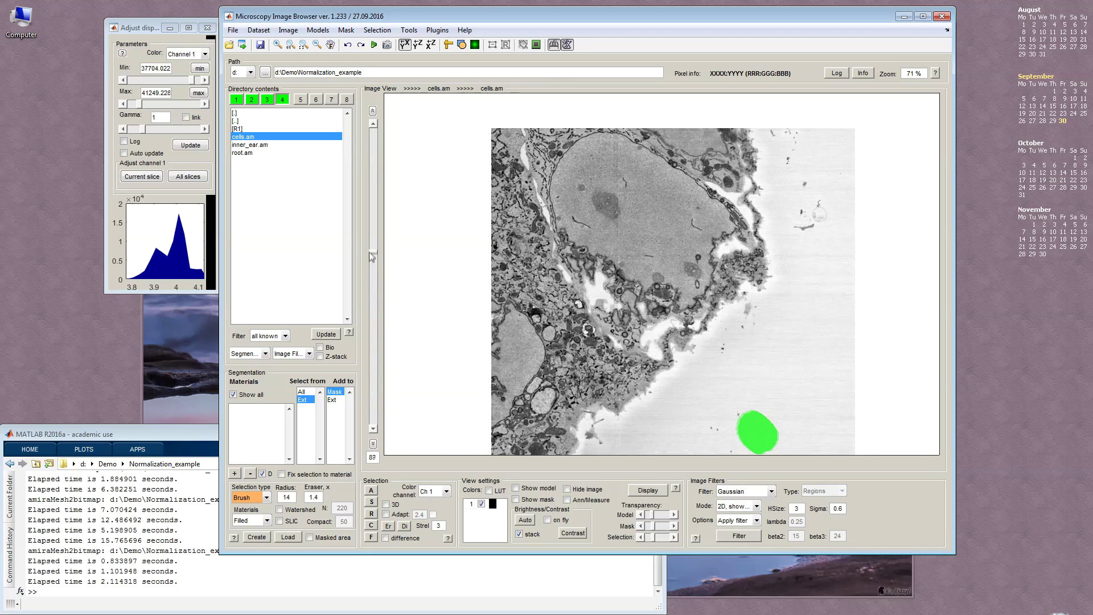
{"action": "key", "text": "alt+3"}
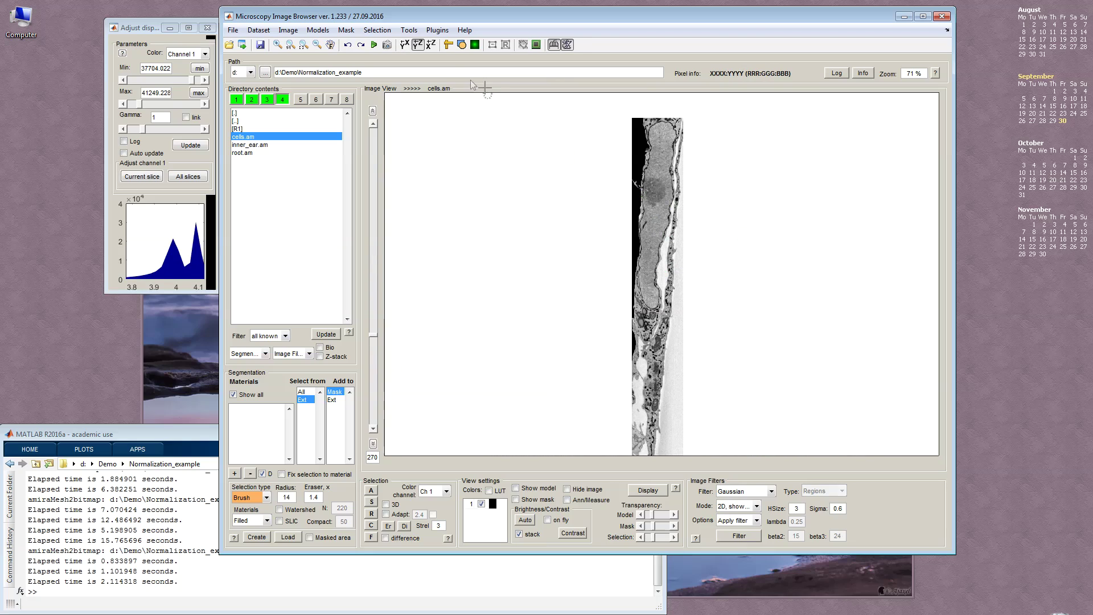
Sync dataset 4's x,y view with dataset 3 and glance at buffer 3 for comparison.
{"action": "right_click", "coordinate": [281, 102]}
{"action": "left_click", "coordinate": [308, 137]}
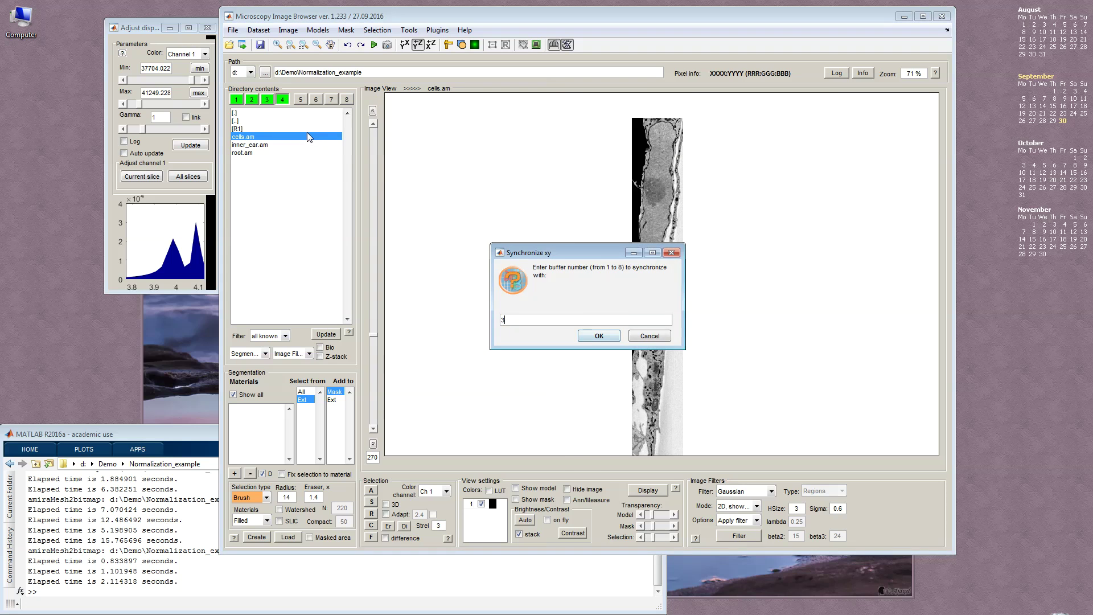
{"action": "type", "text": "3"}
{"action": "key", "text": "Return"}
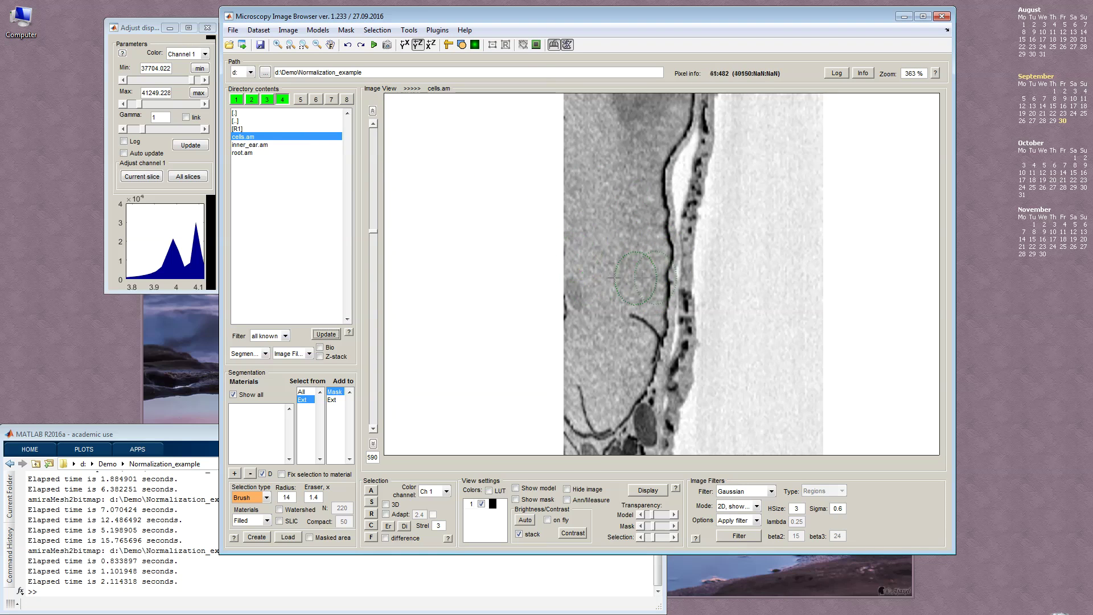
{"action": "scroll", "coordinate": [642, 277], "scroll_direction": "down", "scroll_amount": 2}
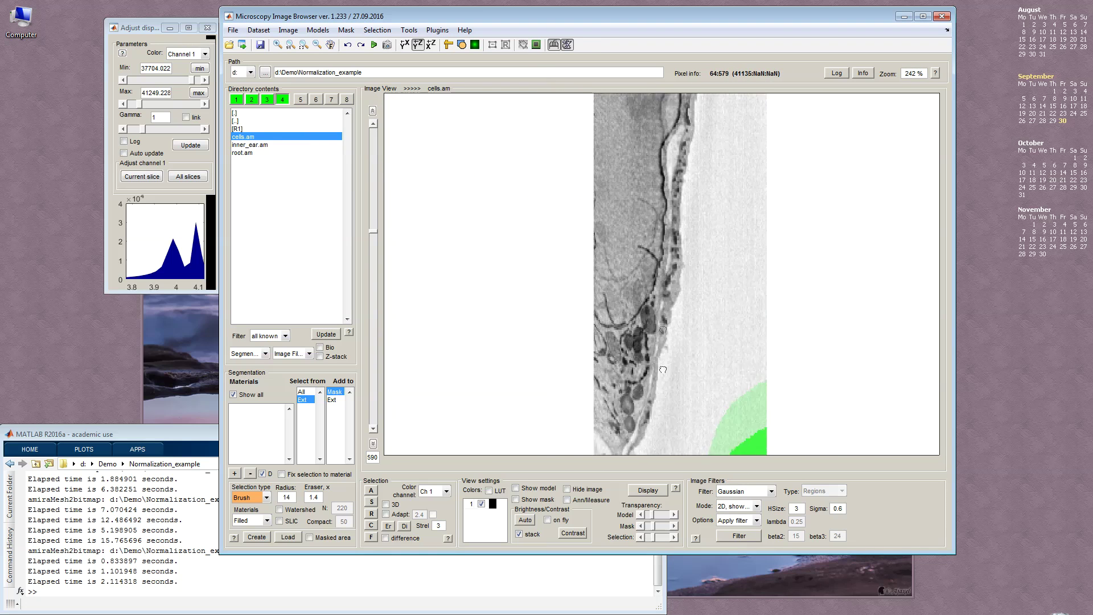
{"action": "left_click", "coordinate": [267, 101]}
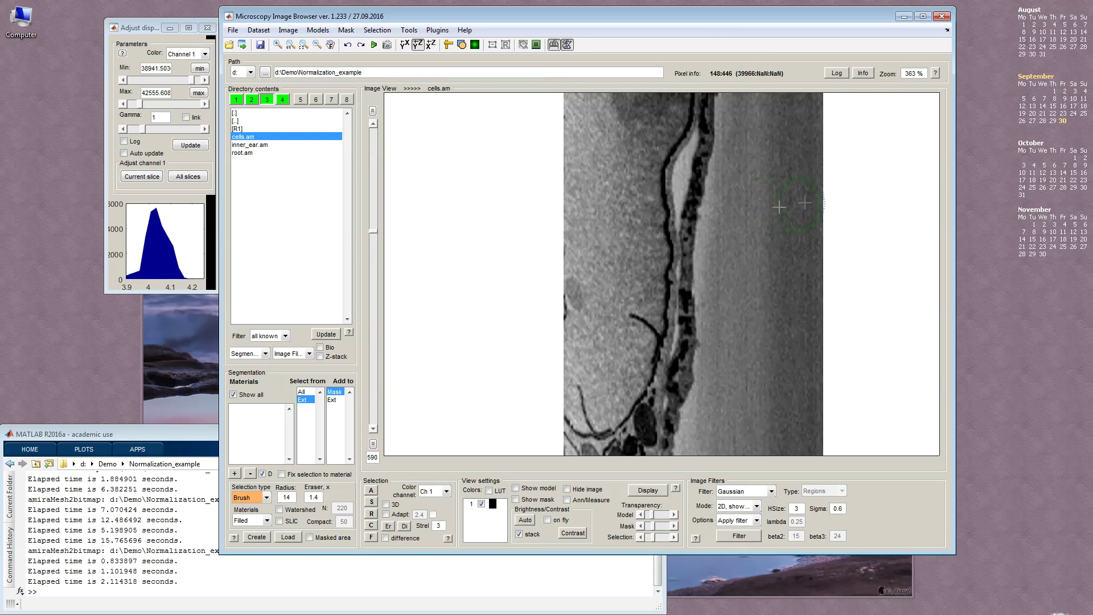
{"action": "left_click", "coordinate": [283, 100]}
Re-sync dataset 4's view with dataset 3, then compare the original against the normalized stack.
{"action": "right_click", "coordinate": [284, 100]}
{"action": "left_click", "coordinate": [312, 141]}
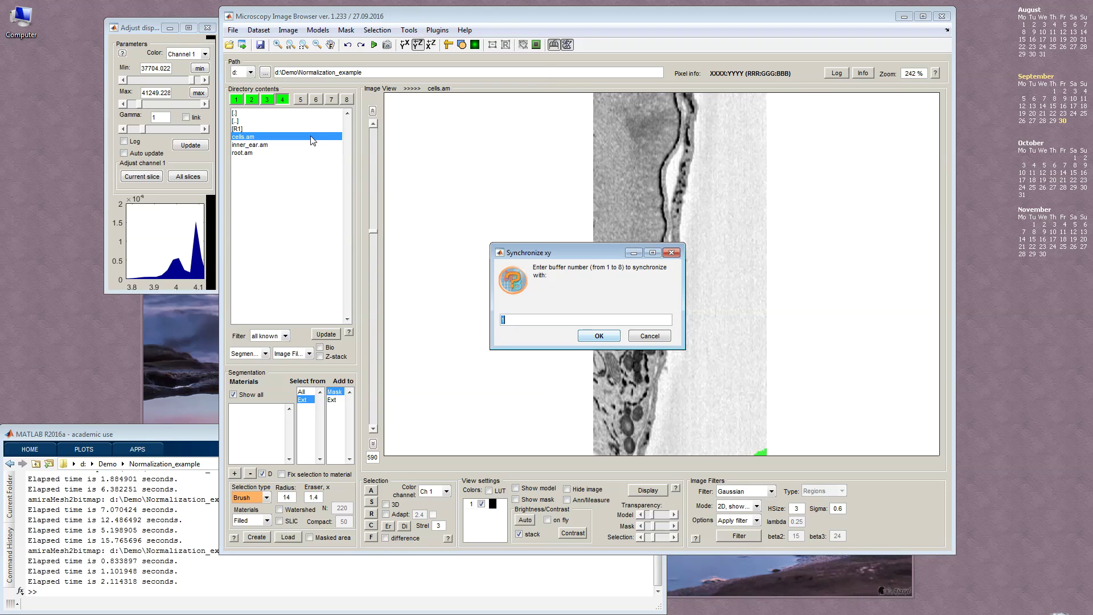
{"action": "type", "text": "3"}
{"action": "key", "text": "Return"}
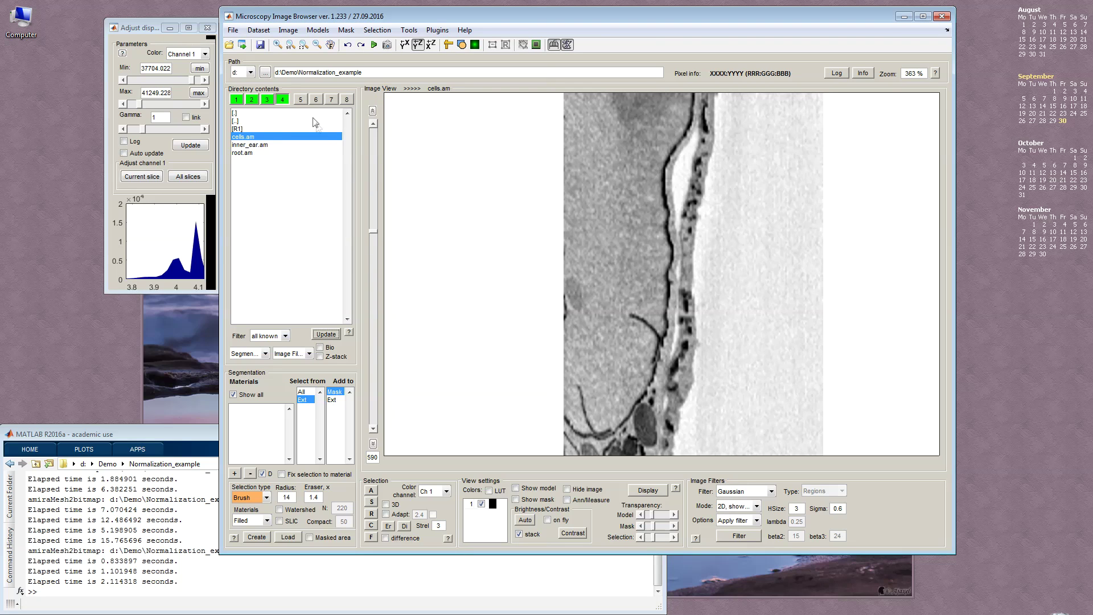
{"action": "left_click", "coordinate": [267, 103]}
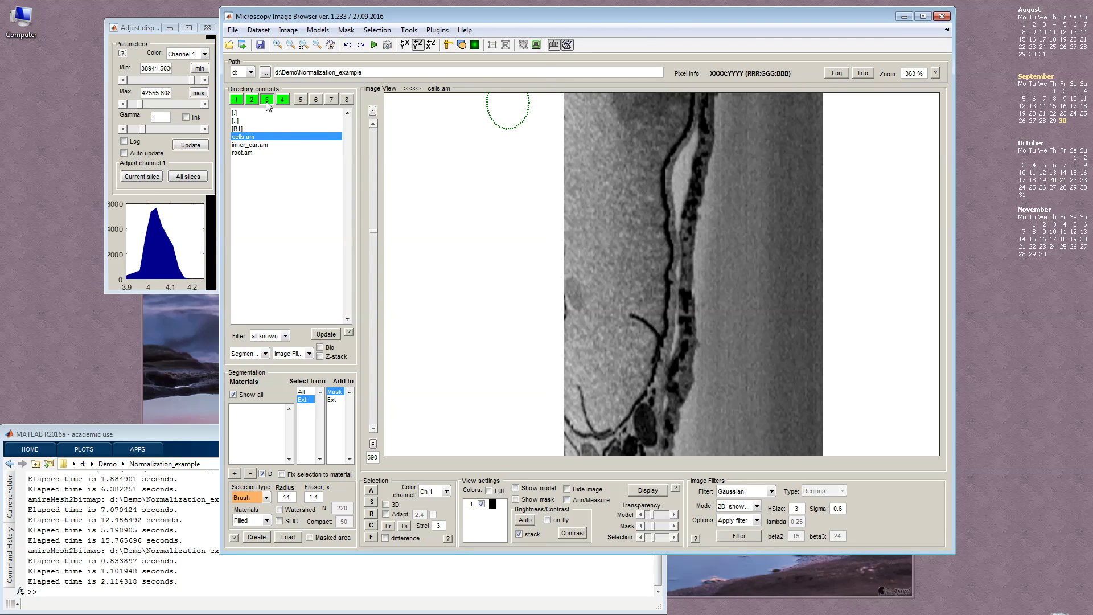
{"action": "left_click", "coordinate": [283, 101]}
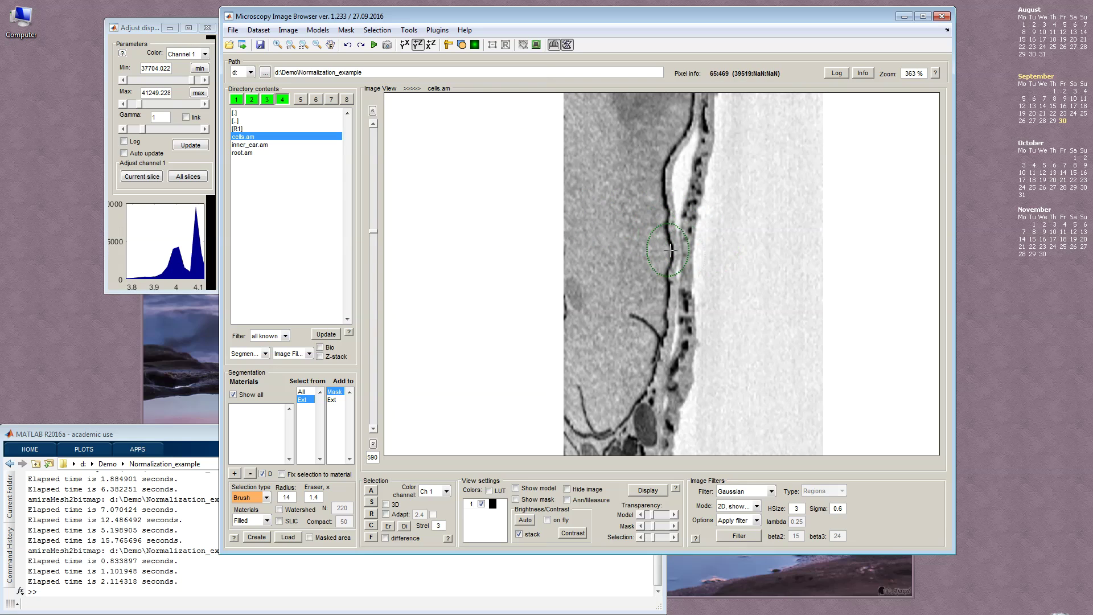
Switch the normalized cells.am stack back to the XY orientation.
{"action": "left_click", "coordinate": [405, 44]}
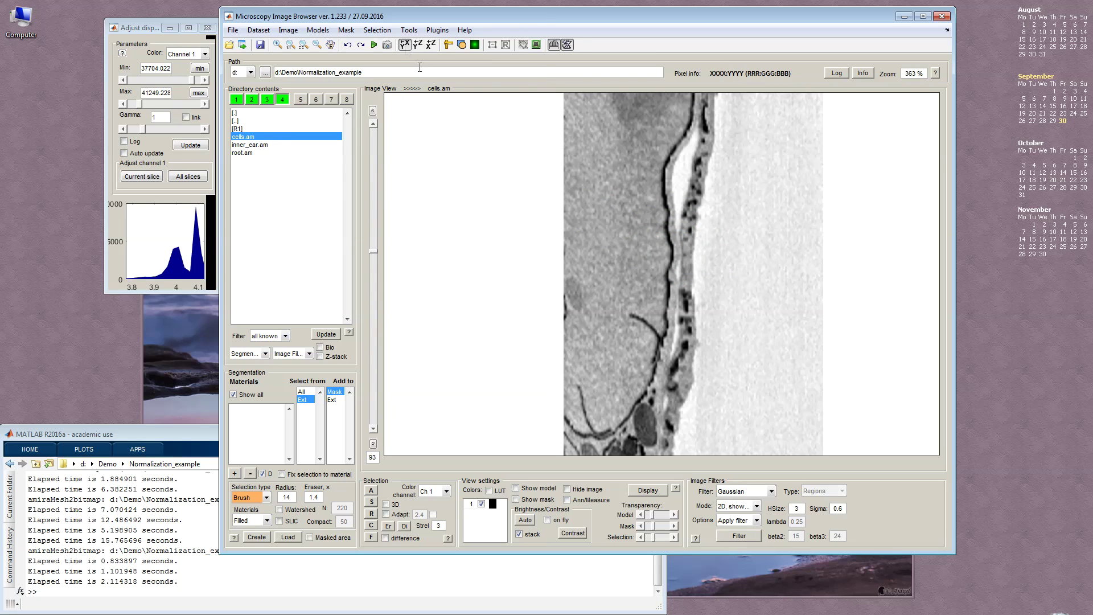